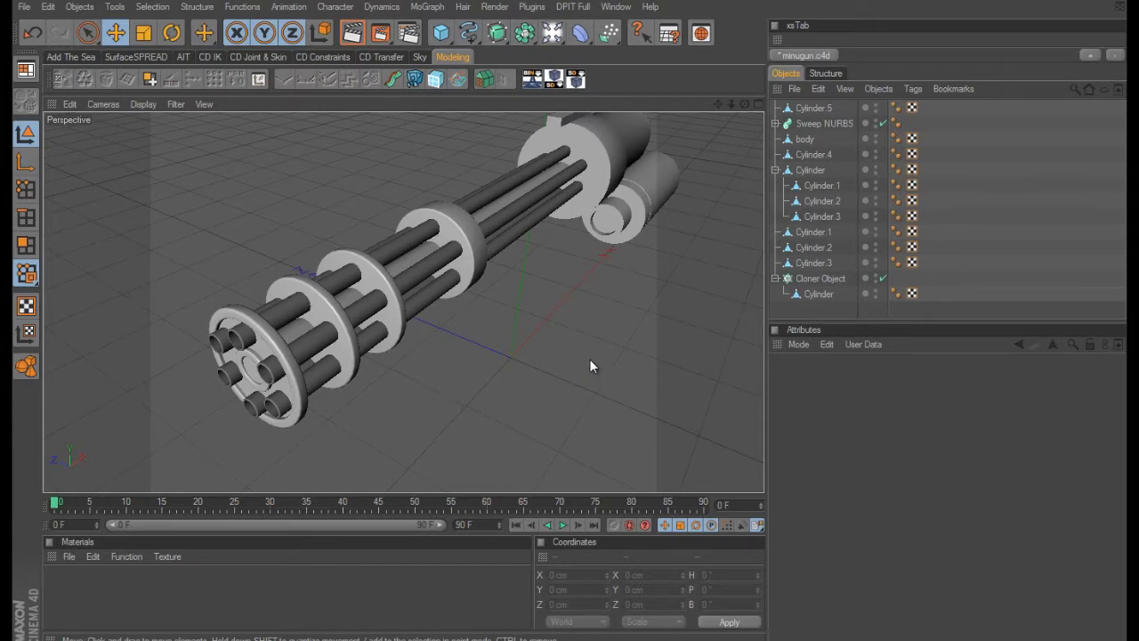
Step: Collapse the Cylinder group's three child cylinders in the Object Manager while inspecting the minigun
left_click_drag(589, 358, 646, 312, "alt")
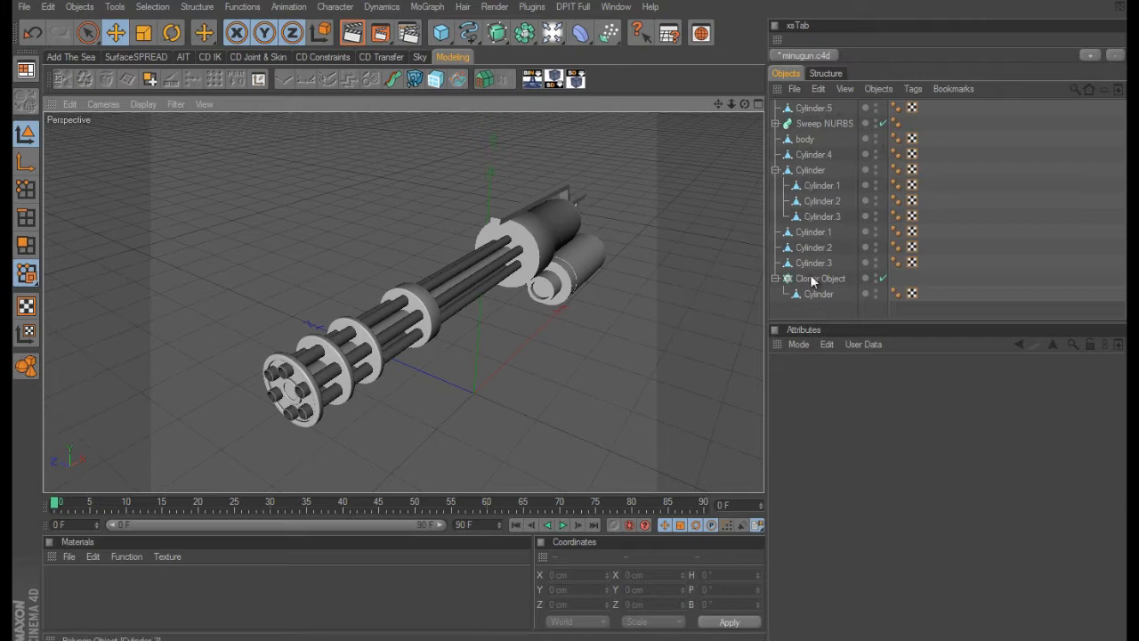
left_click(776, 170)
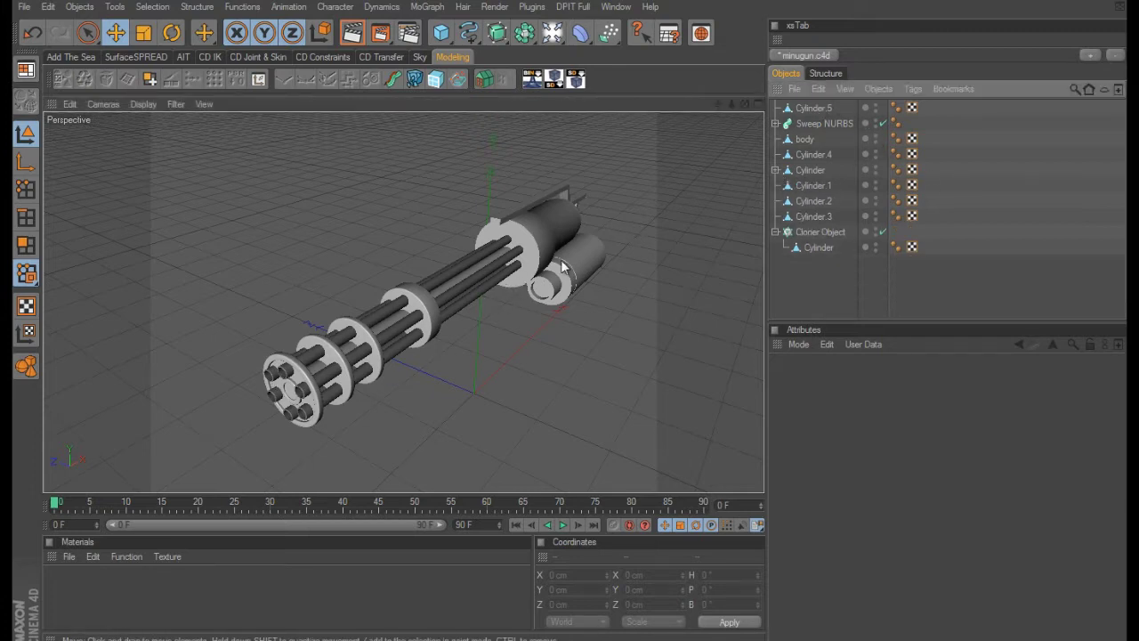
left_click_drag(566, 267, 571, 322, "alt")
Step: Disable the Cloner Object to inspect the lone barrel, then re-enable it to show its radial settings (Count 6, Radius 22 cm)
left_click(820, 247)
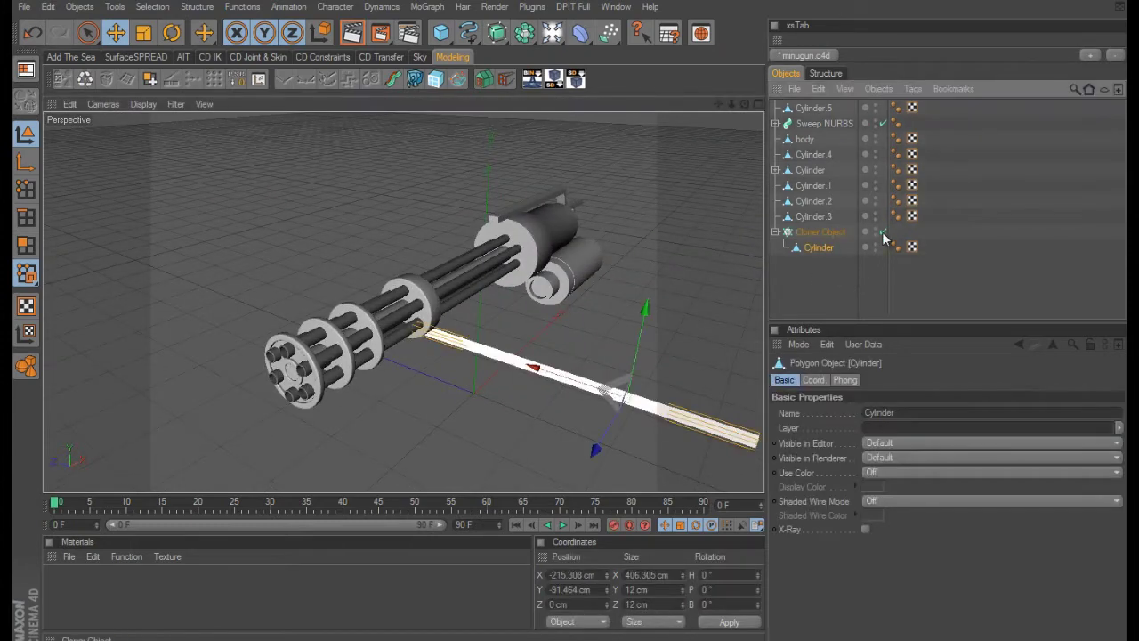
left_click(883, 232)
scroll(669, 343, "up", 5)
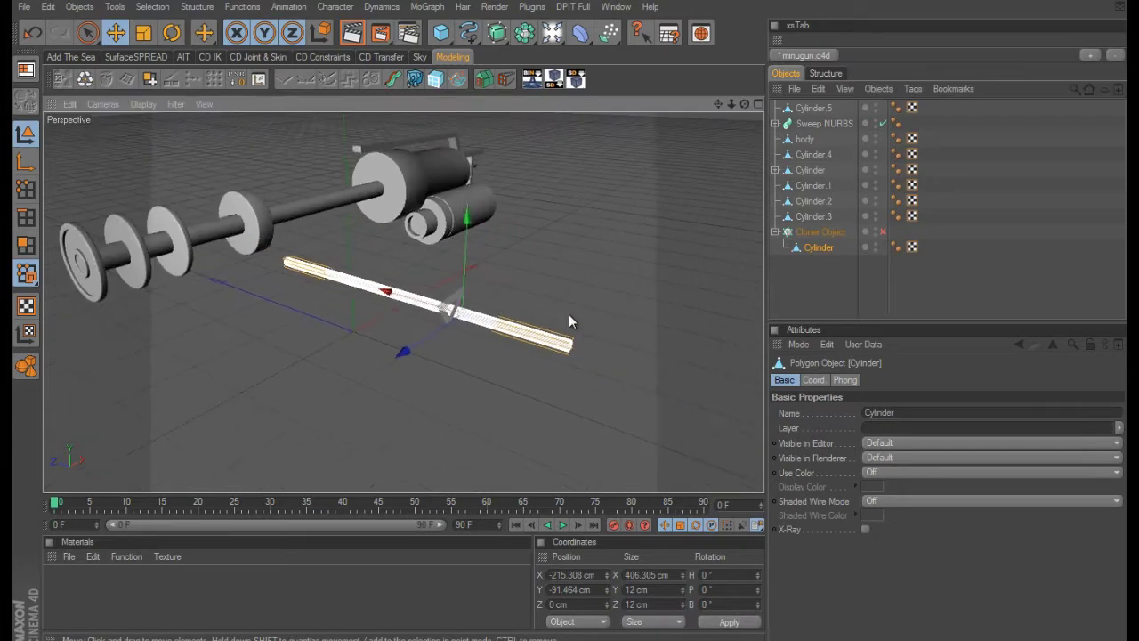
left_click_drag(580, 316, 569, 316, "alt")
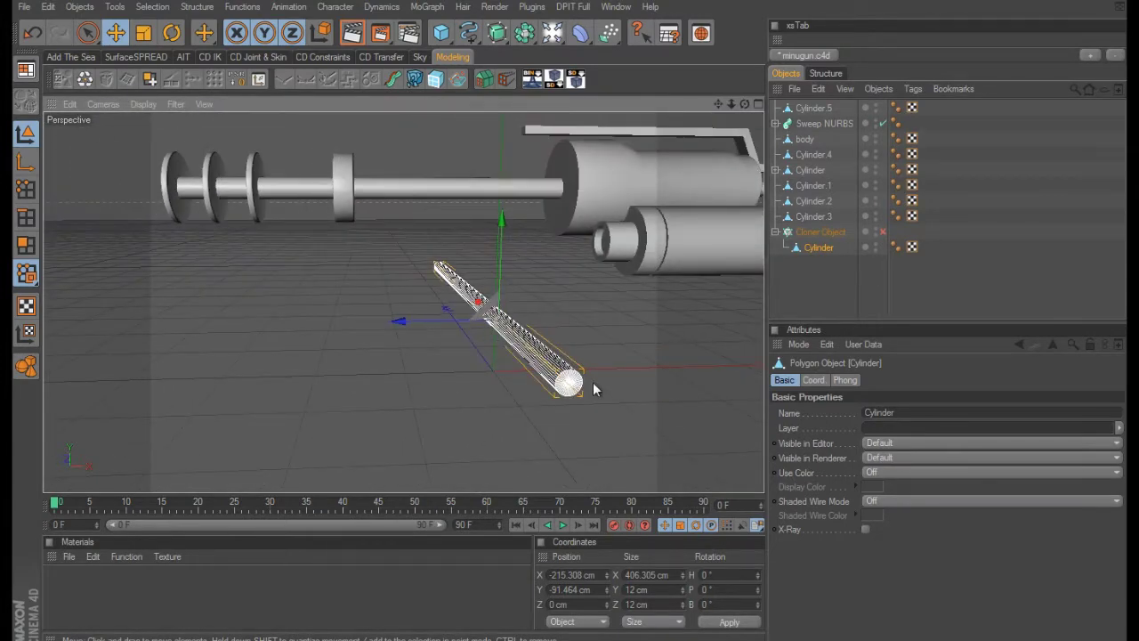
left_click_drag(527, 372, 574, 319, "alt")
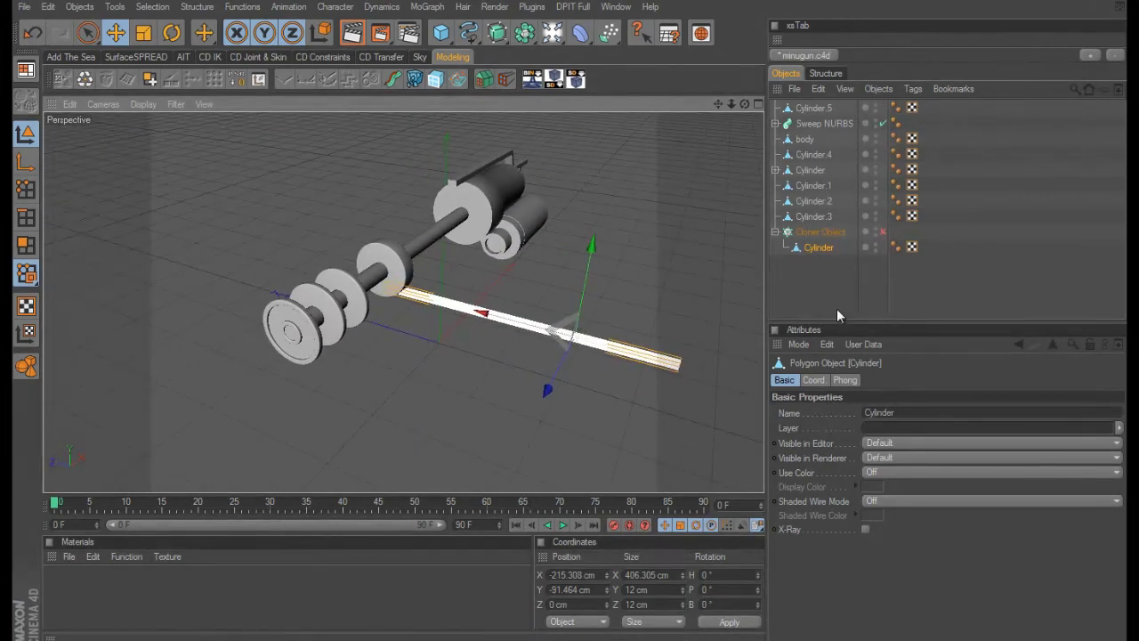
left_click(884, 232)
left_click(824, 232)
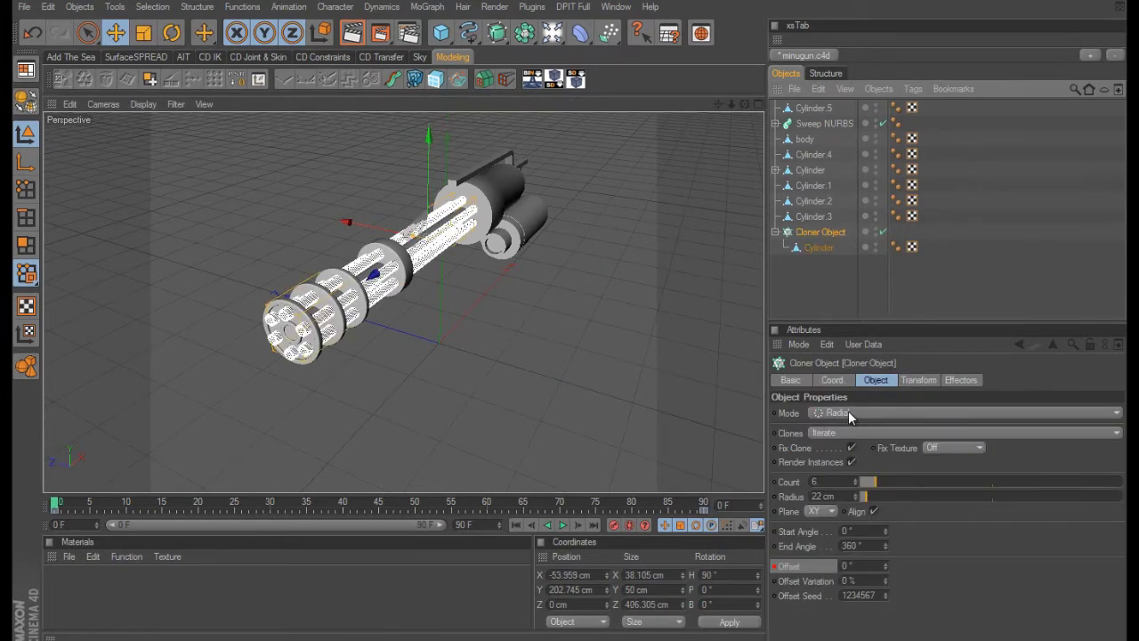
left_click_drag(613, 412, 572, 321, "alt")
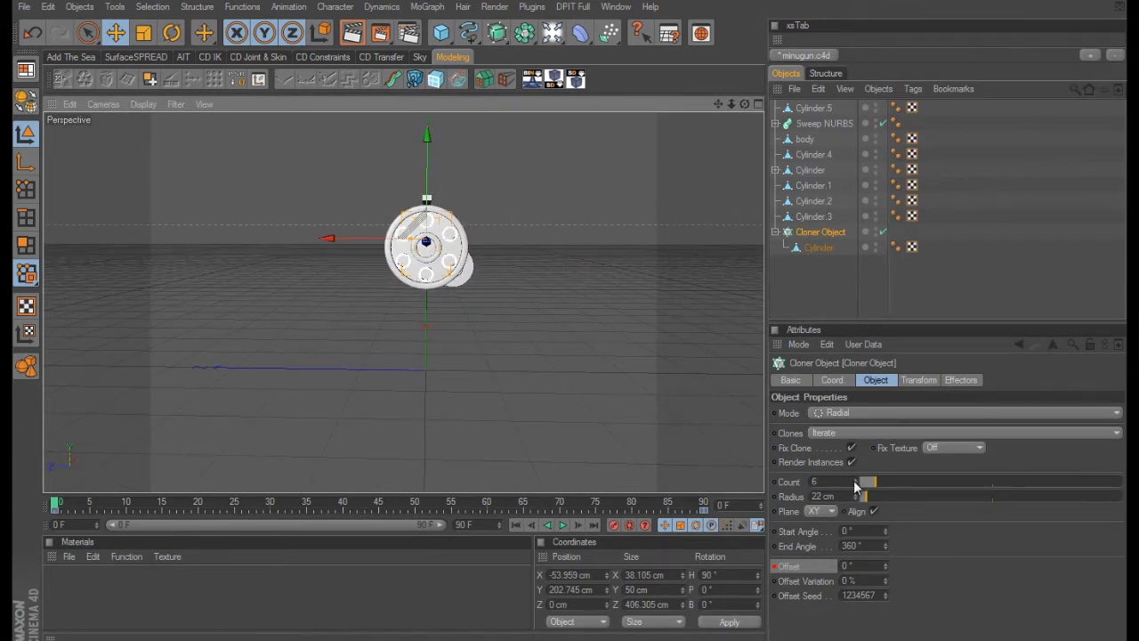
mouse_move(855, 486)
left_mouse_down()
mouse_move(942, 490)
mouse_move(864, 488)
mouse_move(878, 491)
mouse_move(870, 505)
mouse_move(956, 495)
mouse_move(868, 506)
left_mouse_up()
key("ctrl+z")
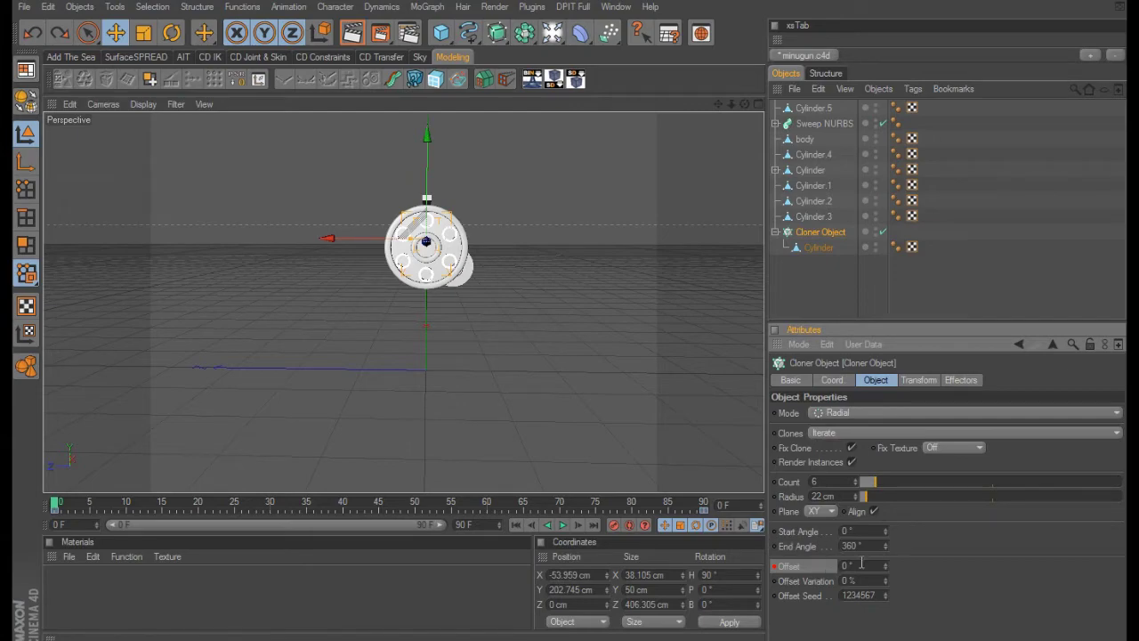
left_click_drag(651, 347, 572, 315, "alt")
scroll(572, 315, "up", 5)
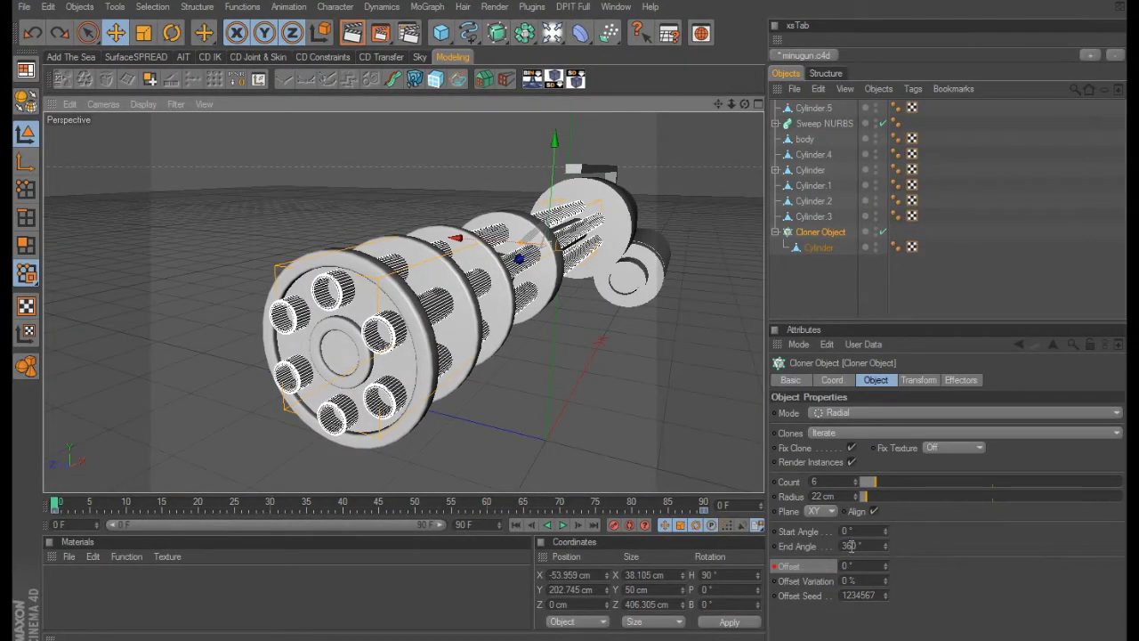
left_click_drag(888, 548, 884, 543)
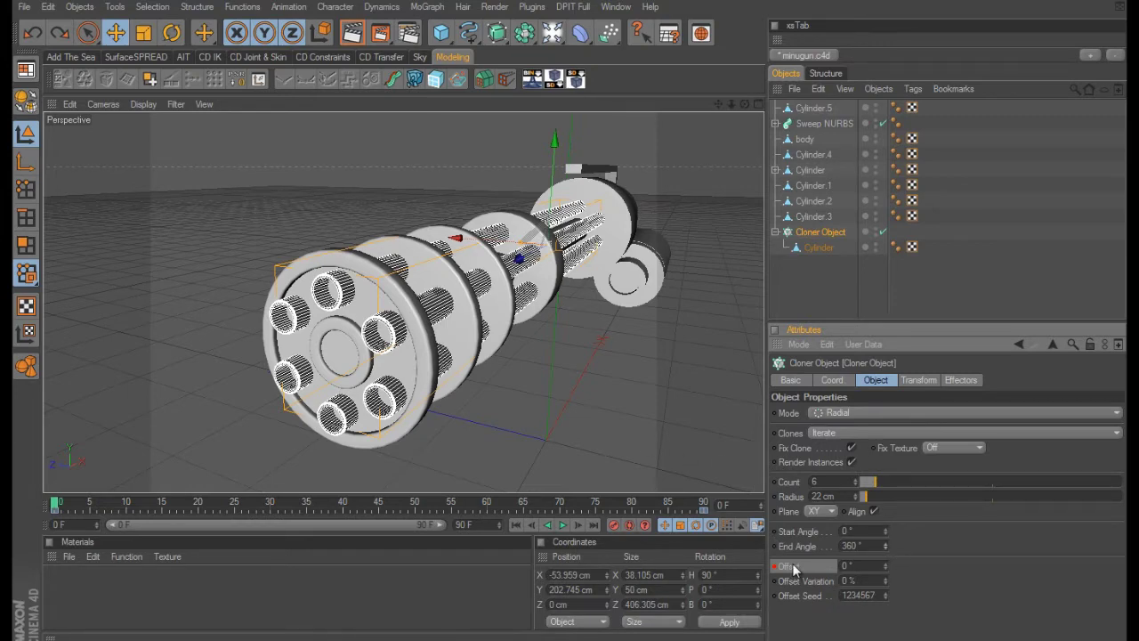
Step: Test the Cloner Offset and scrub the timeline to the last frame, 90
mouse_move(885, 565)
left_mouse_down()
mouse_move(886, 583)
mouse_move(883, 557)
mouse_move(885, 569)
left_mouse_up()
left_click_drag(72, 509, 699, 505)
left_click_drag(56, 504, 706, 507)
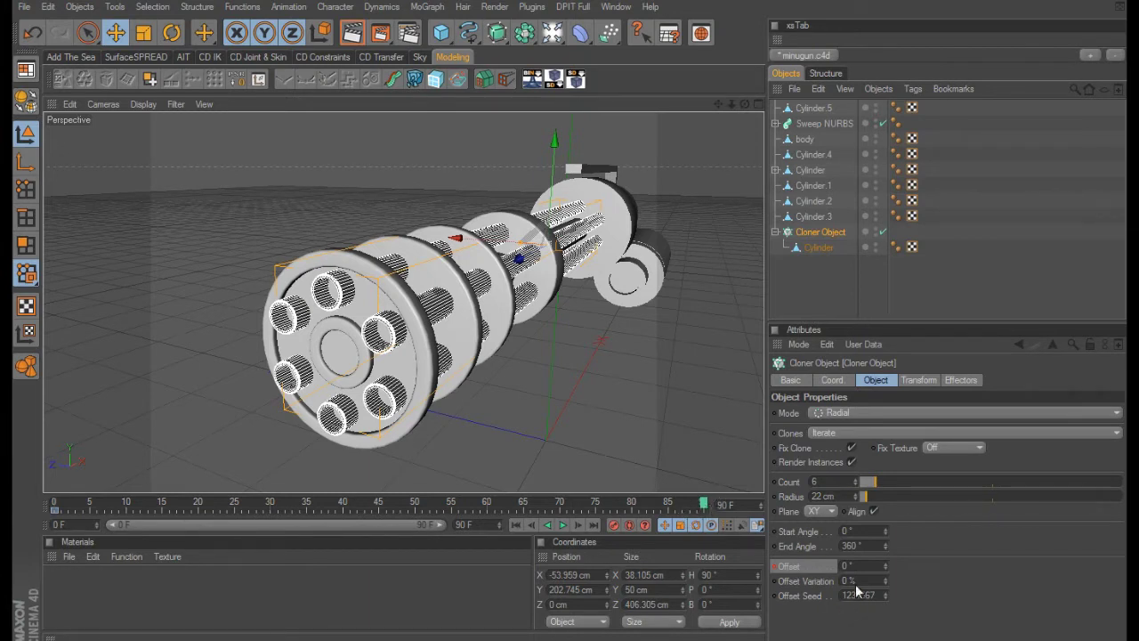
Step: Key the Cloner Offset at 1800° (360*5) on frame 90 and scrub to watch the spin
left_click(864, 566)
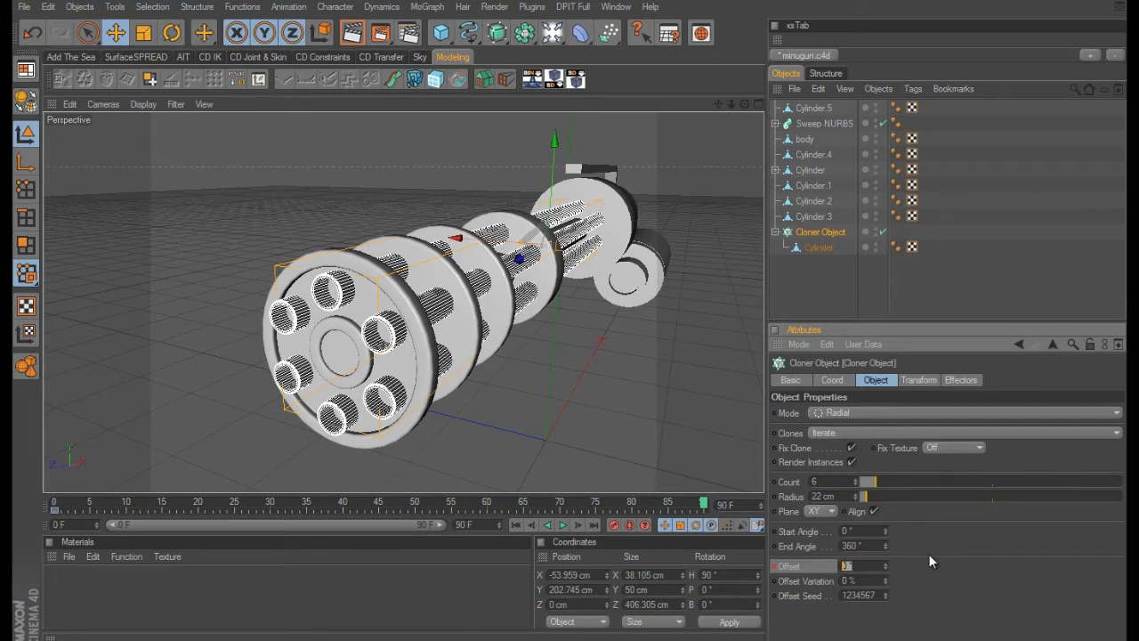
type("360*5")
key("Return")
left_click(774, 566, "ctrl")
left_click(959, 273)
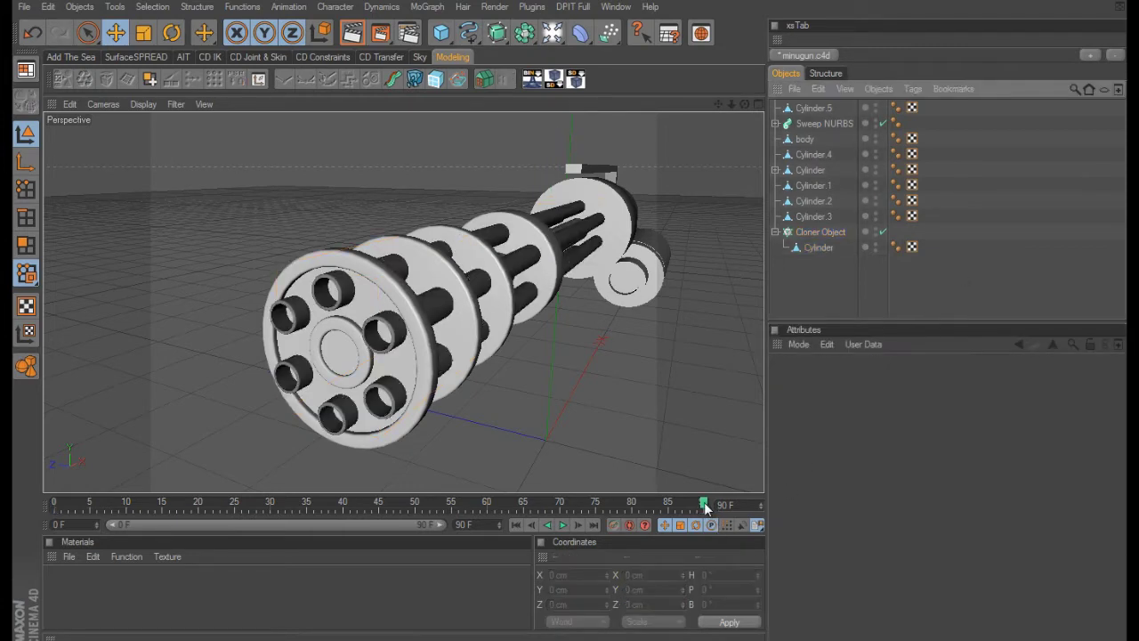
left_click_drag(703, 505, 759, 483)
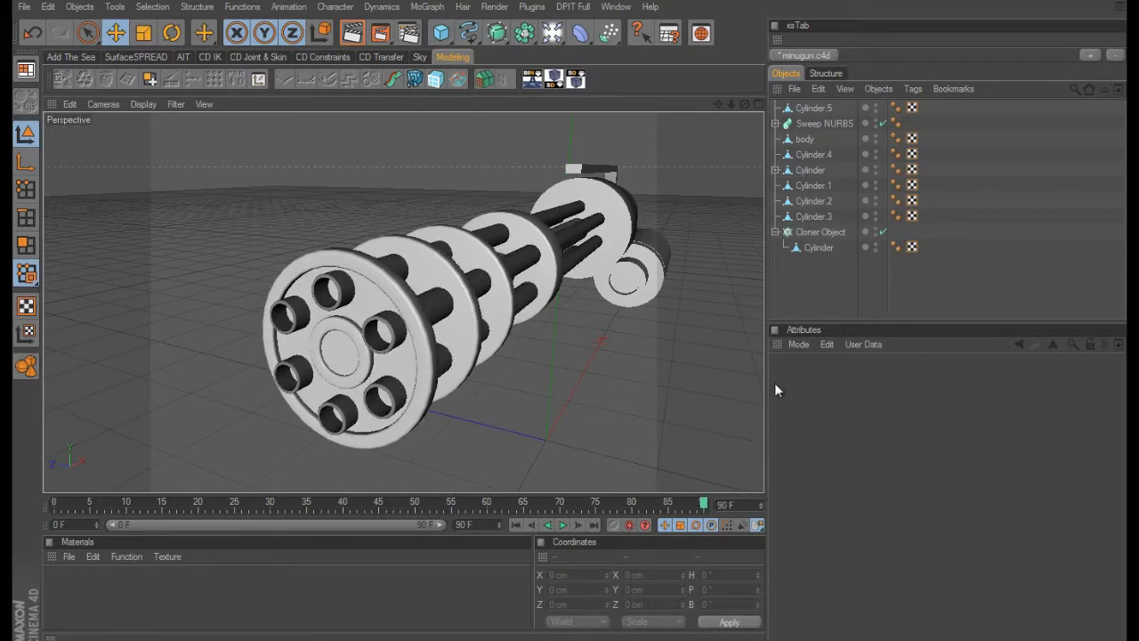
Step: Select Cloner Object, Cylinder through Cylinder.5, body and Sweep NURBS, and group them under a Null with Alt+G
left_click_drag(662, 348, 570, 314, "alt")
left_click(806, 232)
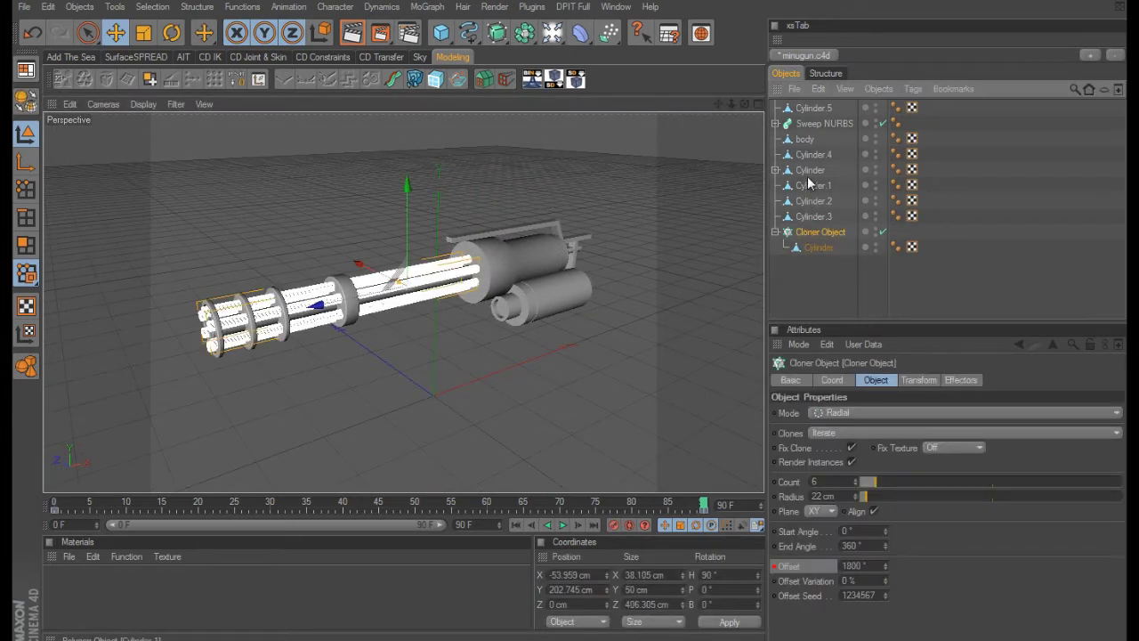
left_click(809, 172, "ctrl")
left_click(811, 185, "ctrl")
left_click(811, 202, "ctrl")
left_click(811, 216, "ctrl")
left_click(812, 154, "ctrl")
left_click(805, 138, "ctrl")
left_click(819, 124, "ctrl")
left_click(813, 108, "ctrl")
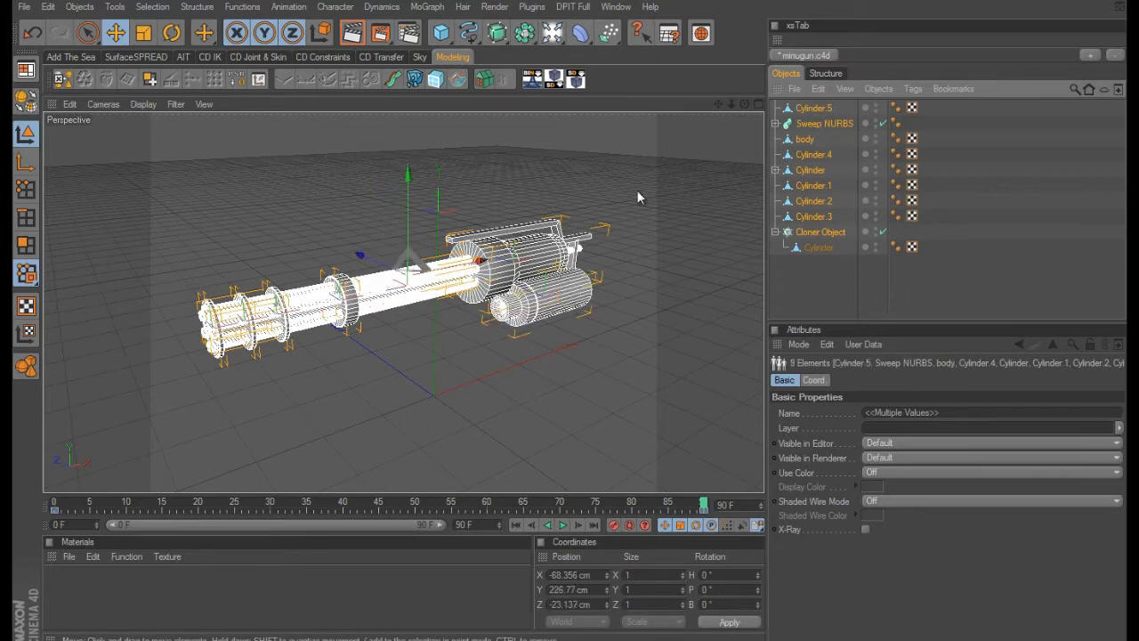
key("alt+g")
Step: Maximize the Front view and centre the gun in it
middle_click(531, 357)
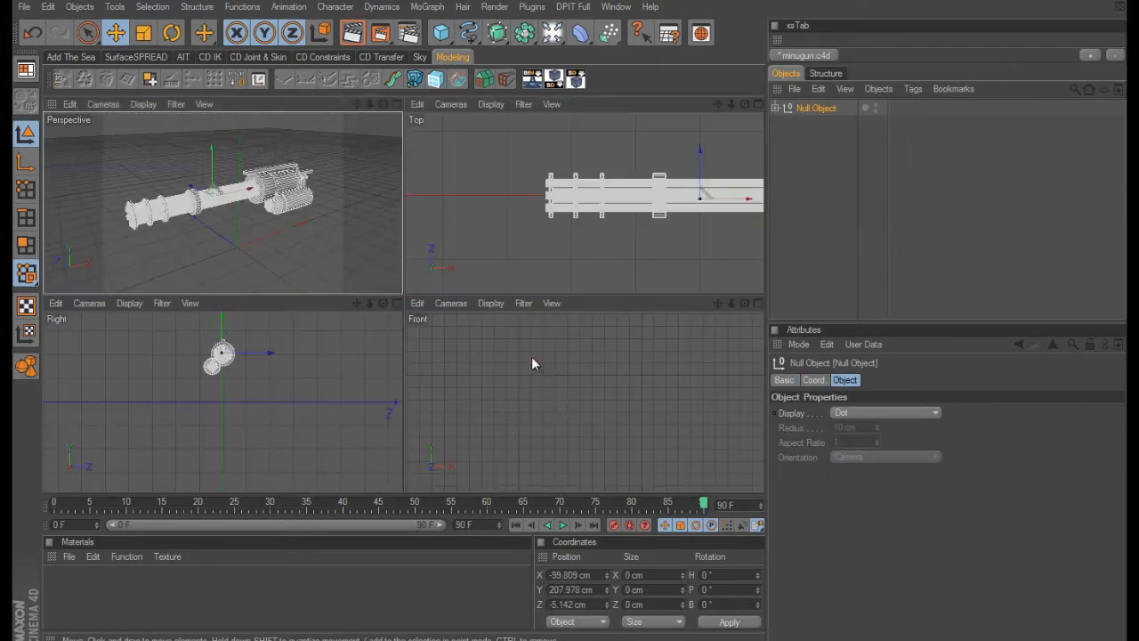
middle_click(573, 364)
middle_click_drag(635, 274, 572, 324, "alt")
scroll(582, 320, "up", 2)
scroll(600, 275, "down", 2)
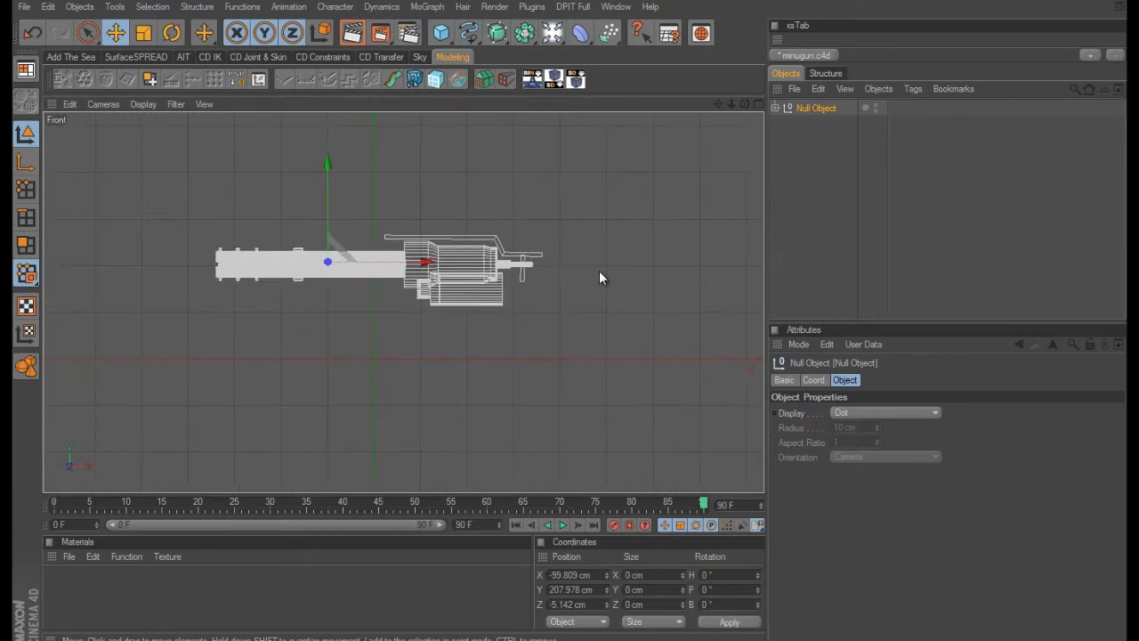
Step: Add a 9 cm-radius, 667 cm-tall cylinder and place it below the gun as a stand
left_click(441, 33)
left_click(753, 52)
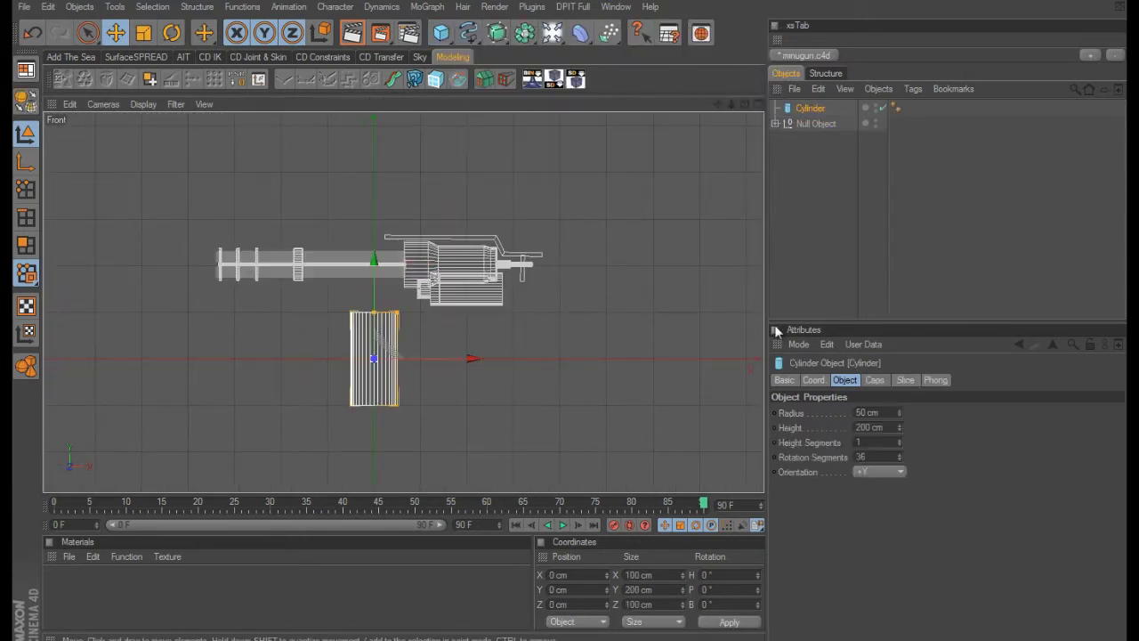
left_click_drag(900, 425, 902, 408)
left_click_drag(381, 360, 425, 364)
left_click_drag(420, 300, 419, 381)
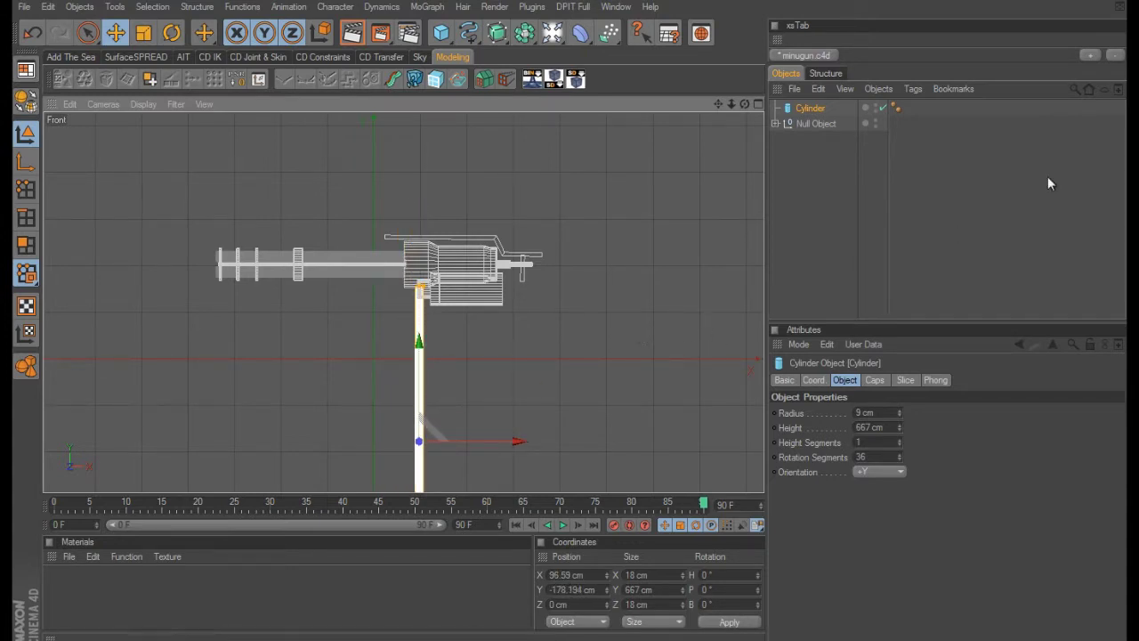
Step: Rename the Null Object to 'Minigun', correcting the initial 'Mnigun' typo
left_click(823, 124)
double_click(823, 124)
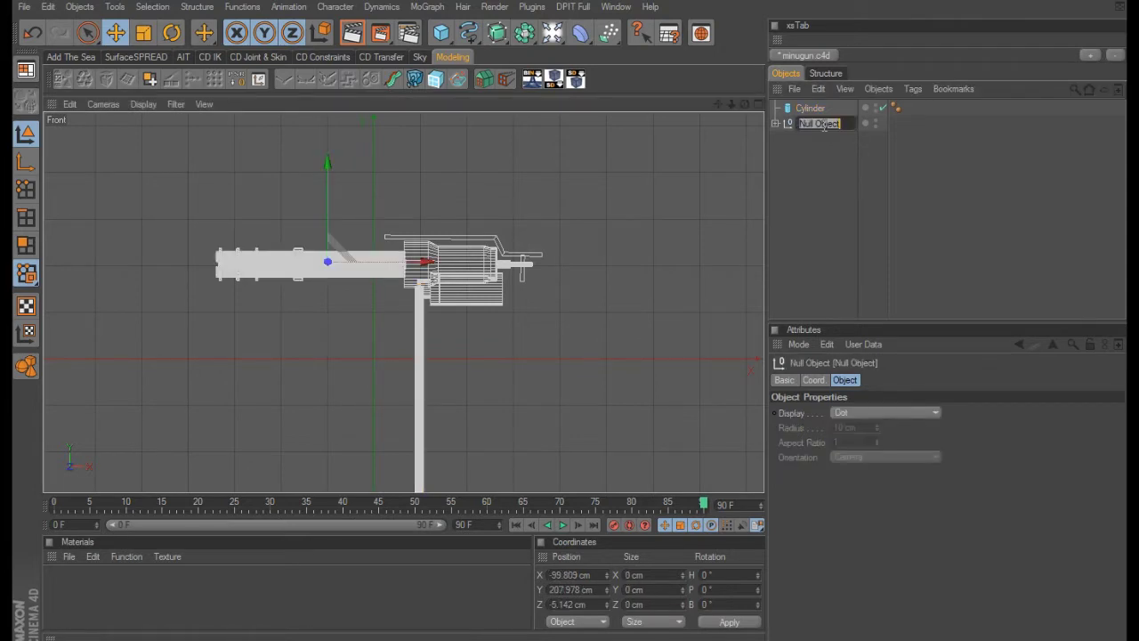
type("Mnigun")
key("Return")
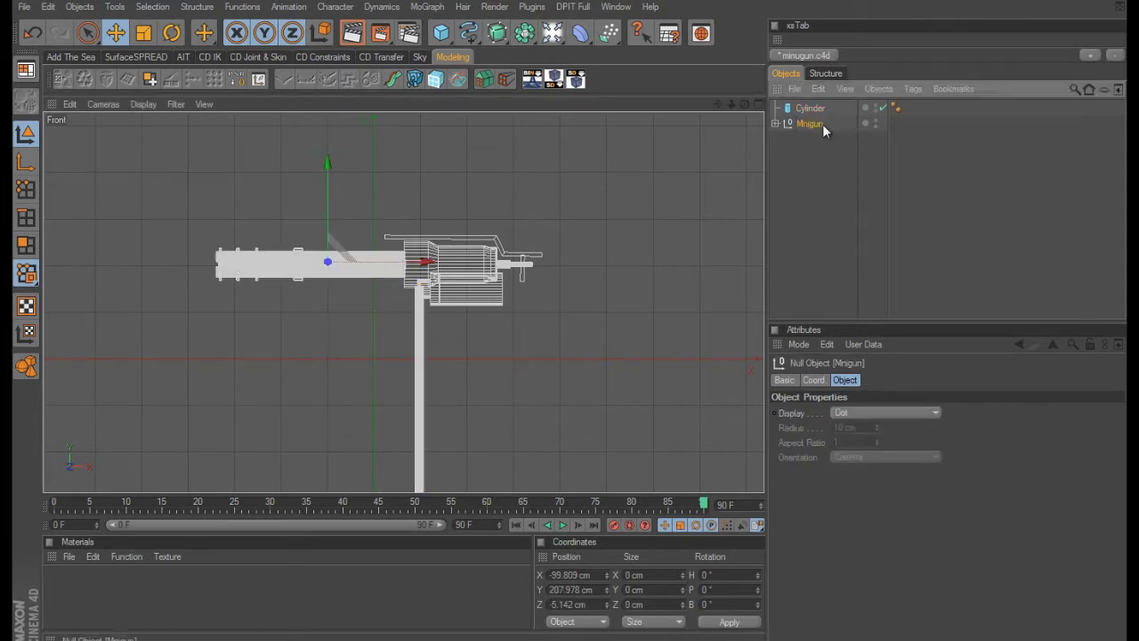
double_click(813, 122)
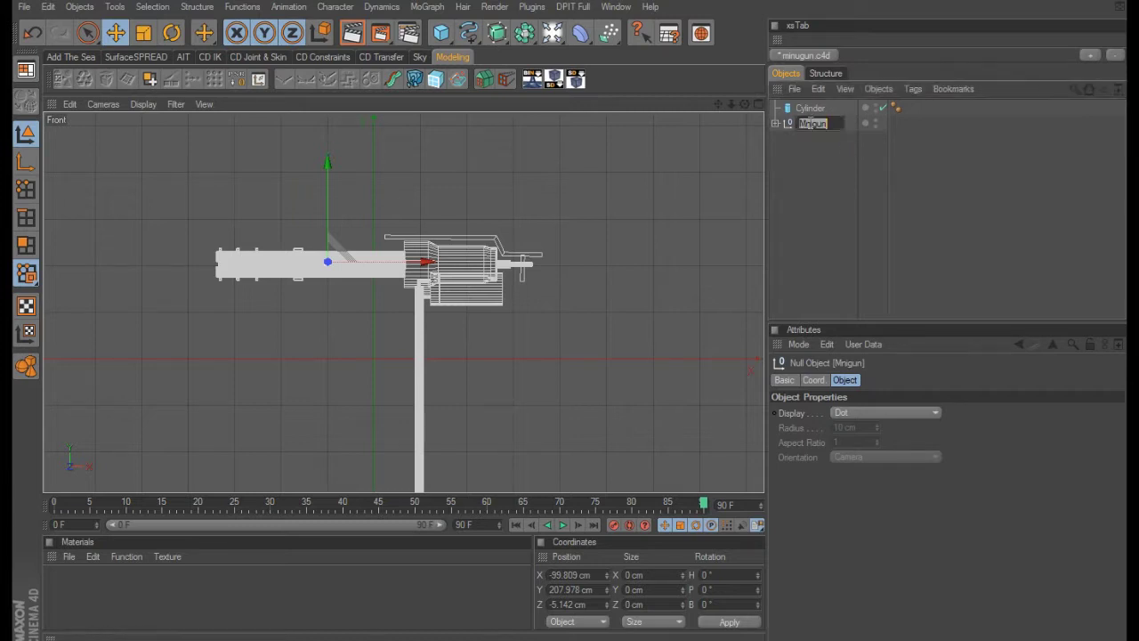
left_click(818, 126)
type("i")
key("Return")
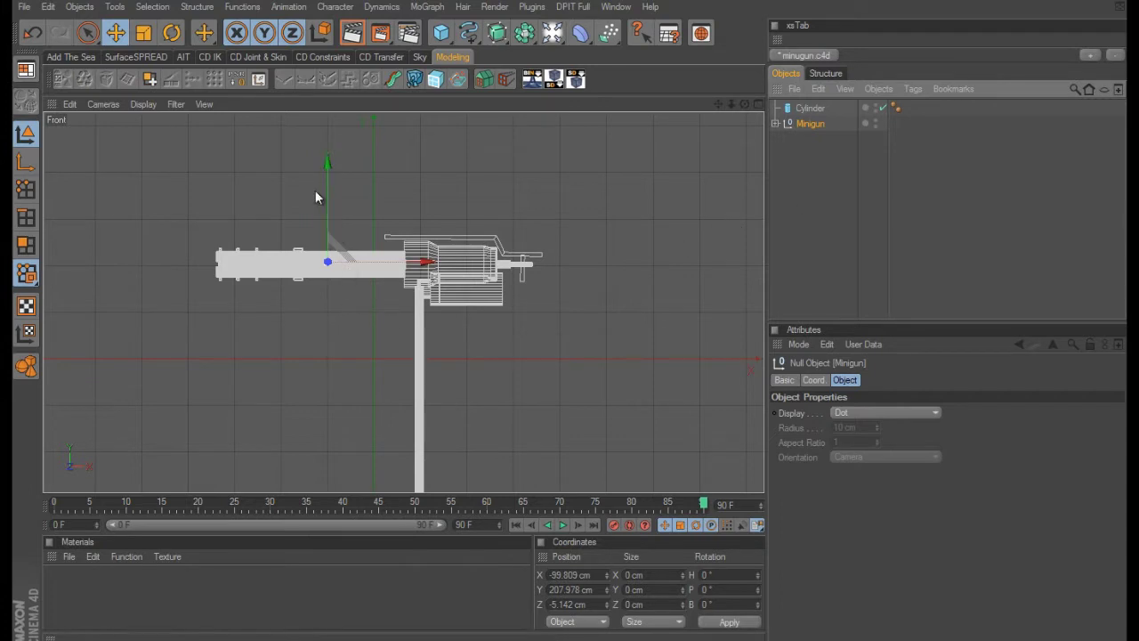
middle_click(437, 233)
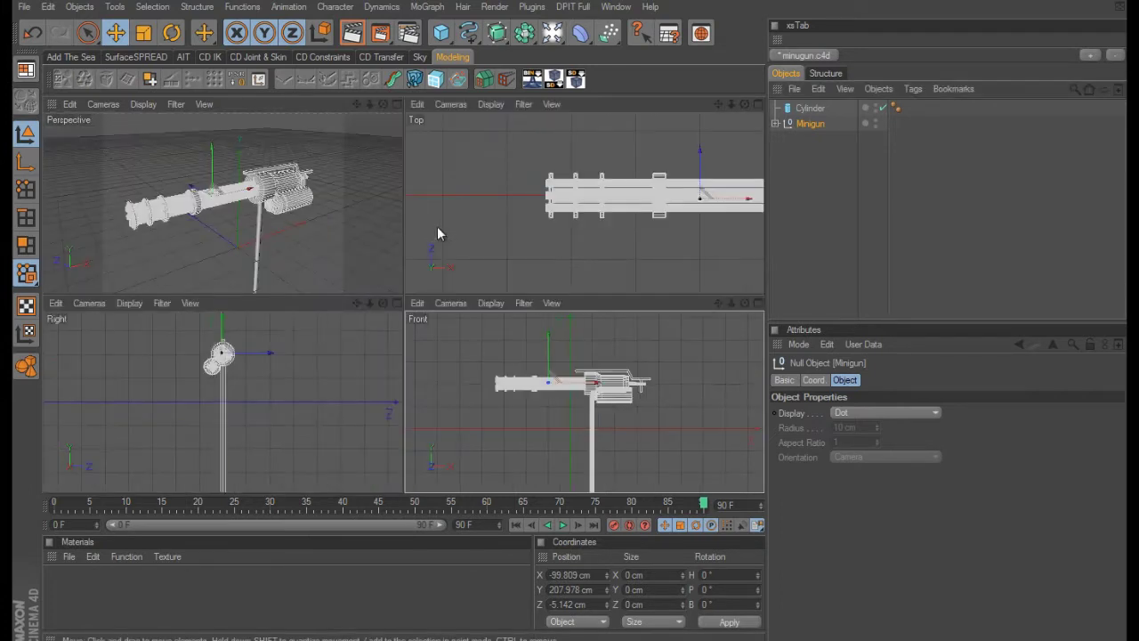
middle_click(322, 227)
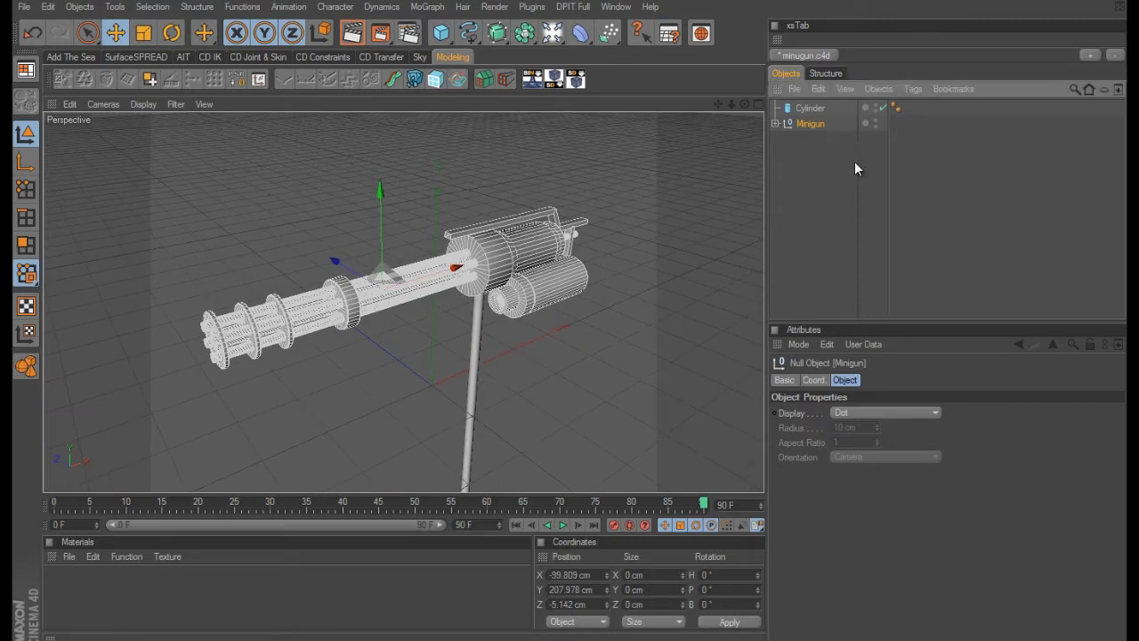
left_click(812, 380)
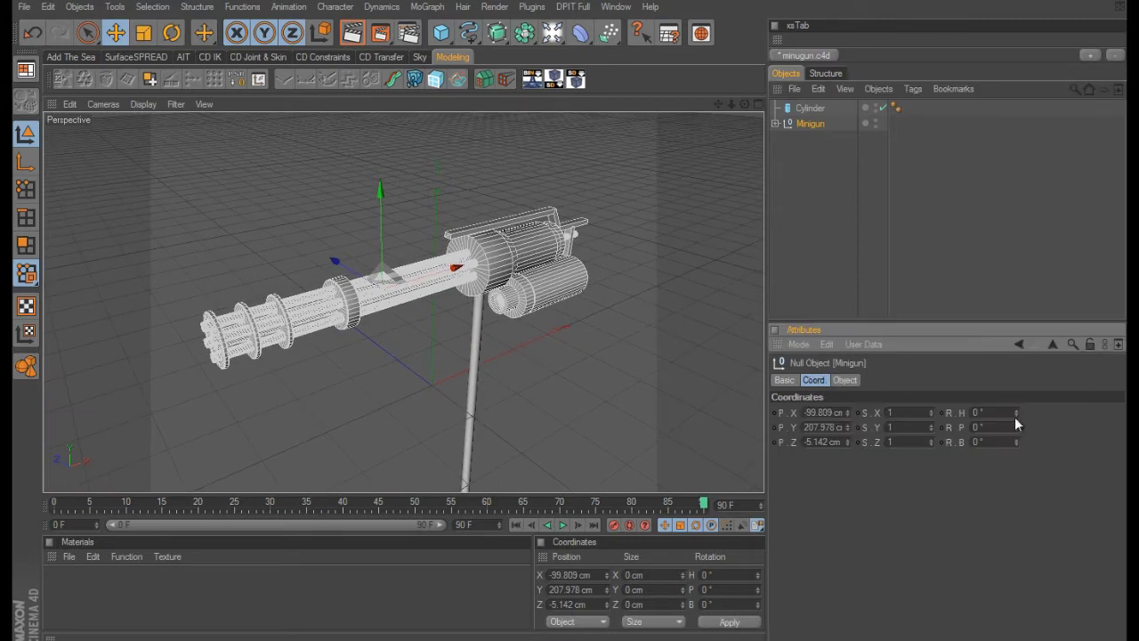
mouse_move(1016, 413)
left_mouse_down()
mouse_move(1019, 403)
mouse_move(1017, 414)
left_mouse_up()
key("ctrl+z")
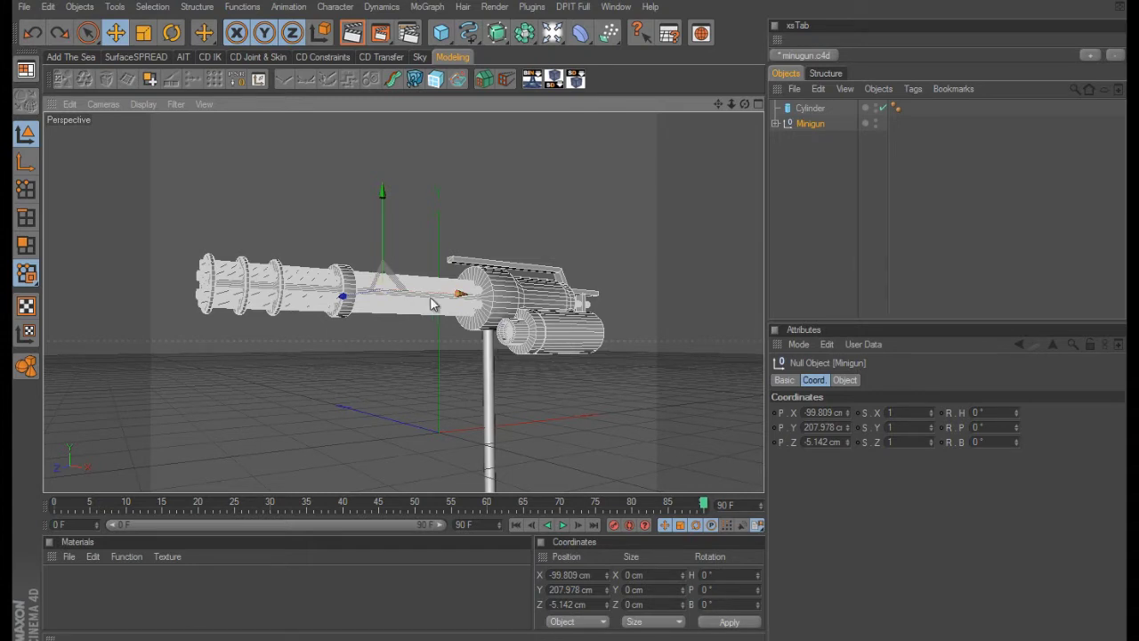
middle_click(615, 331)
middle_click(615, 331)
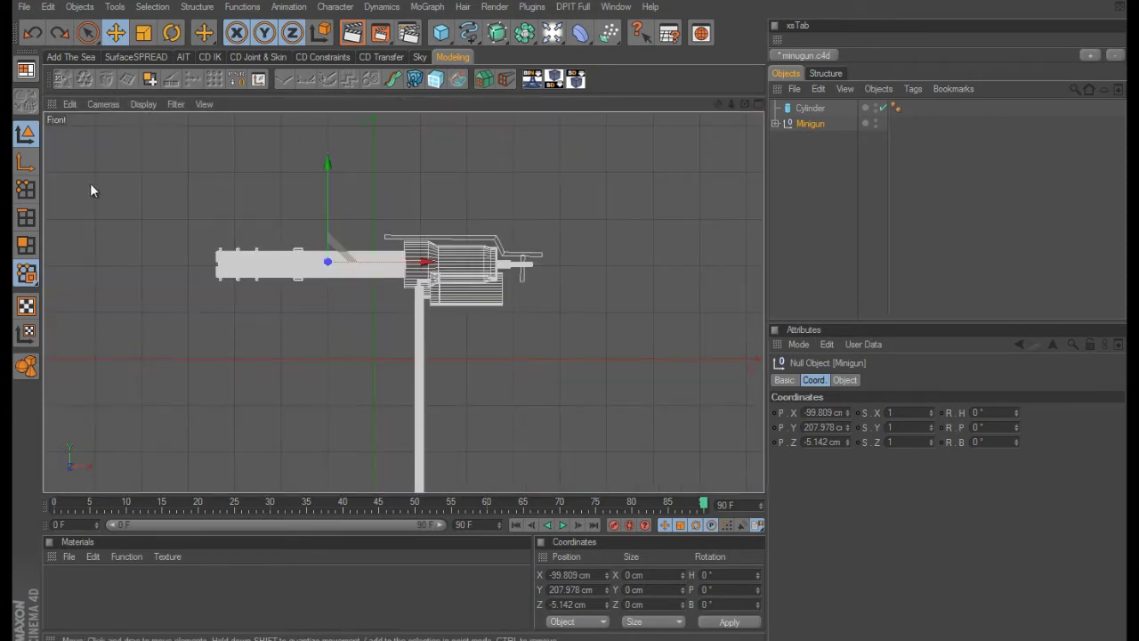
Step: With the Object Axis tool, drag the Minigun's pivot down onto the pole top in the Front view
left_click(26, 164)
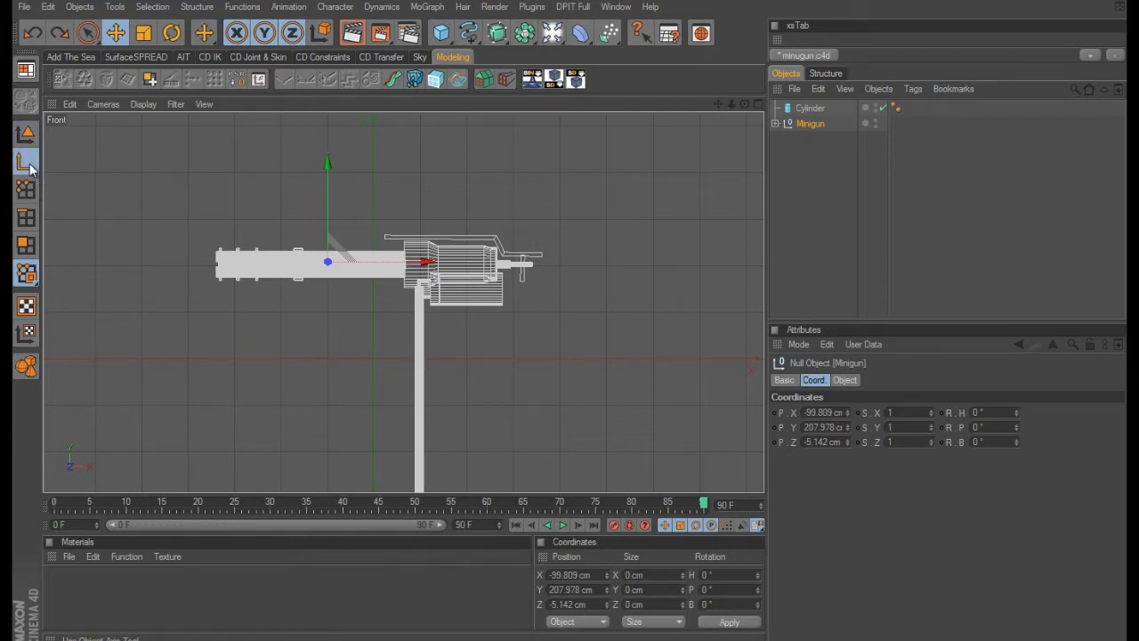
scroll(569, 318, "up", 5)
scroll(609, 322, "up", 3)
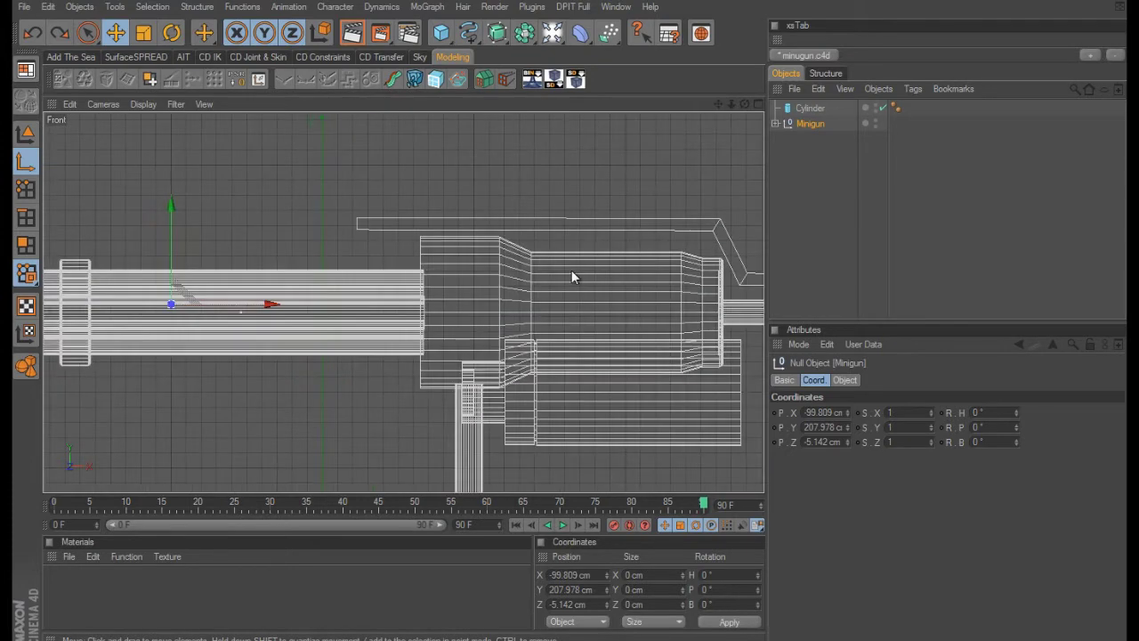
left_click_drag(197, 290, 571, 319)
Step: Centre the Minigun's pivot over the pole along Z in the Right view, then return to Perspective
middle_click(249, 298)
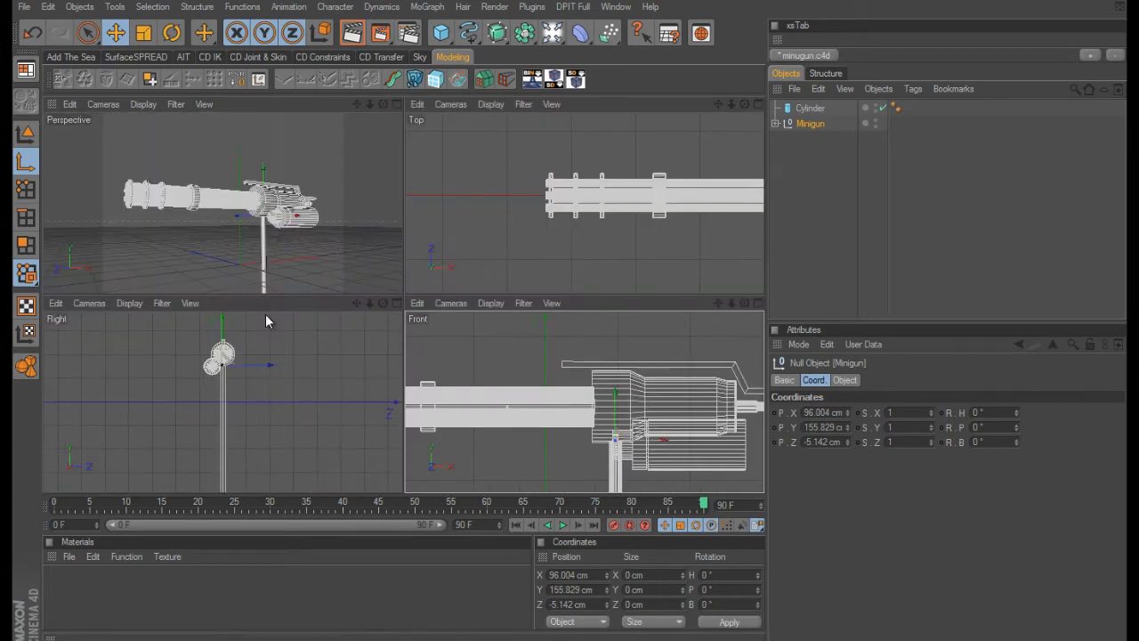
middle_click(272, 330)
key("h")
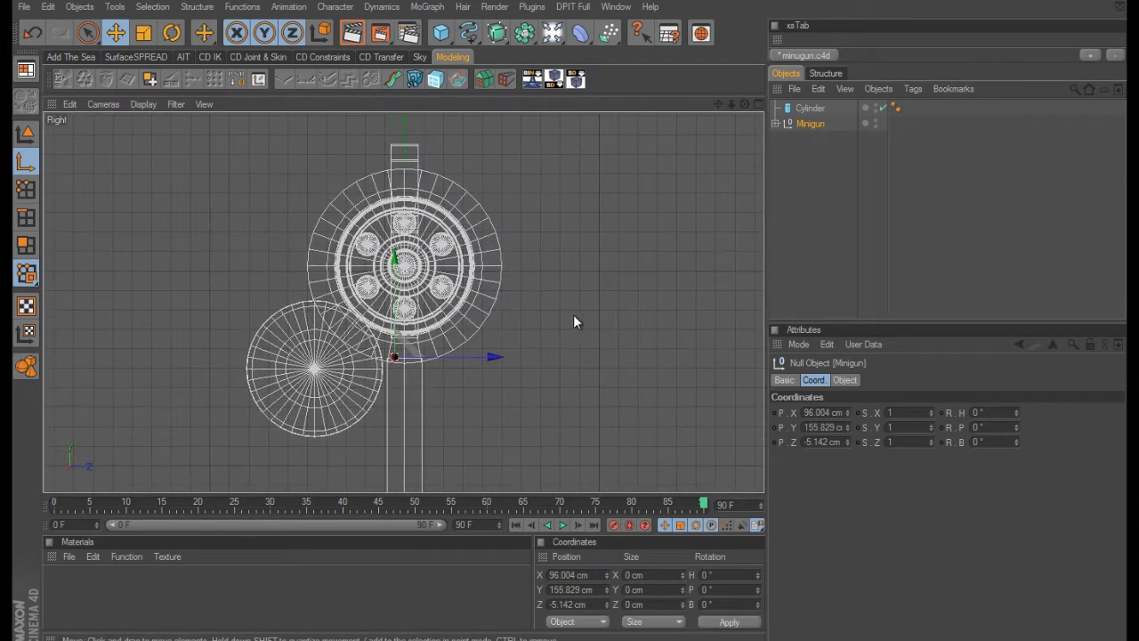
scroll(573, 322, "up", 8)
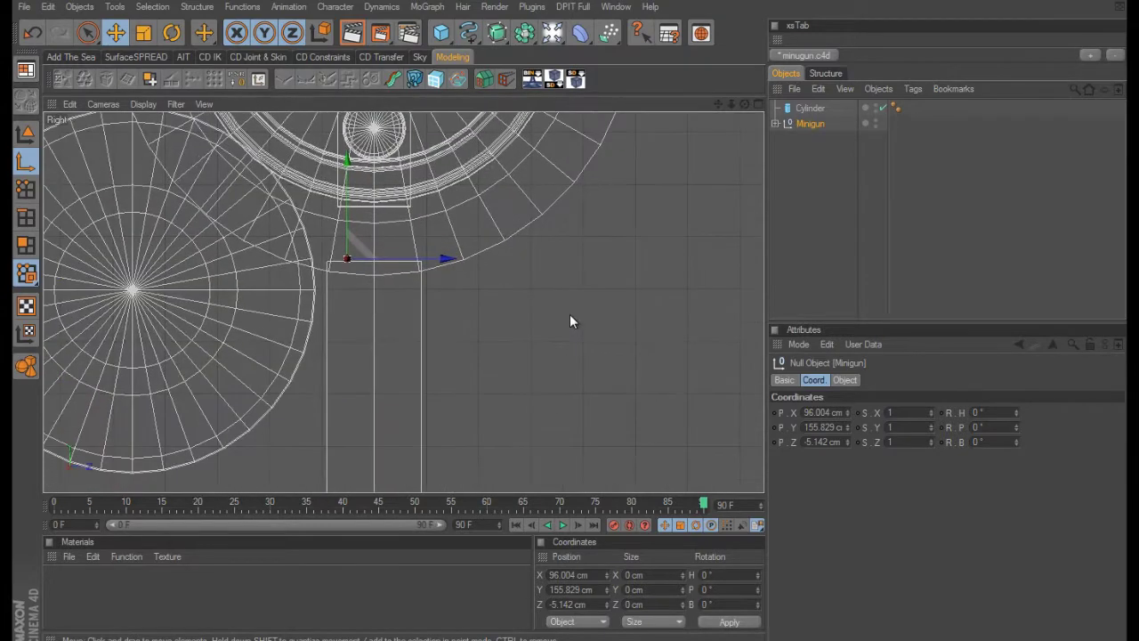
mouse_move(382, 259)
left_mouse_down()
mouse_move(408, 259)
mouse_move(374, 252)
left_mouse_up()
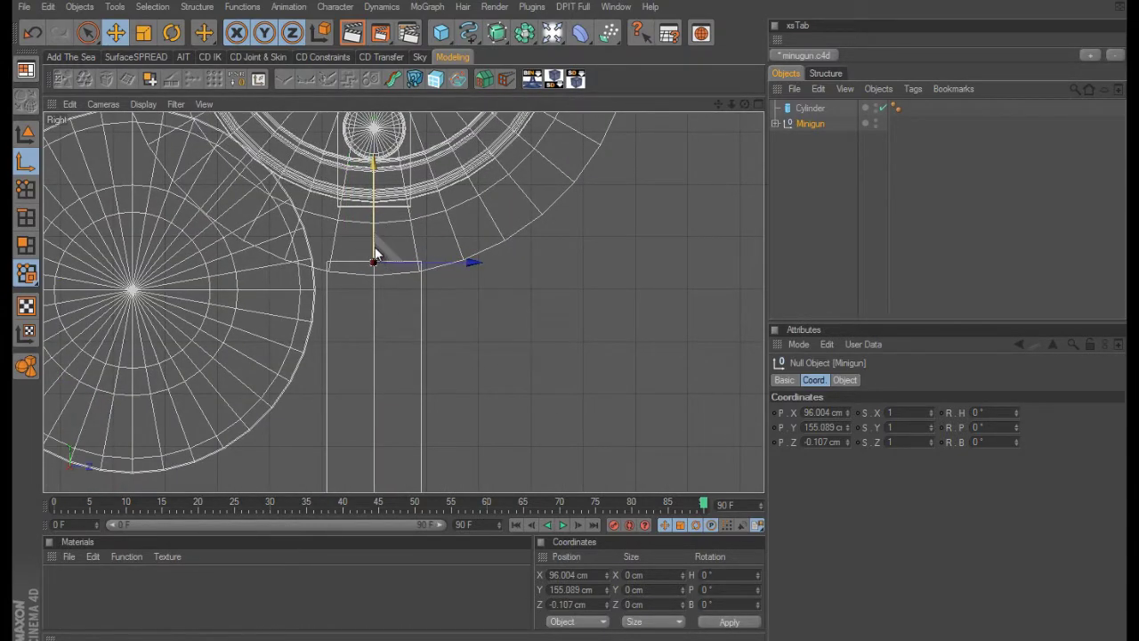
middle_click(406, 237)
middle_click(118, 188)
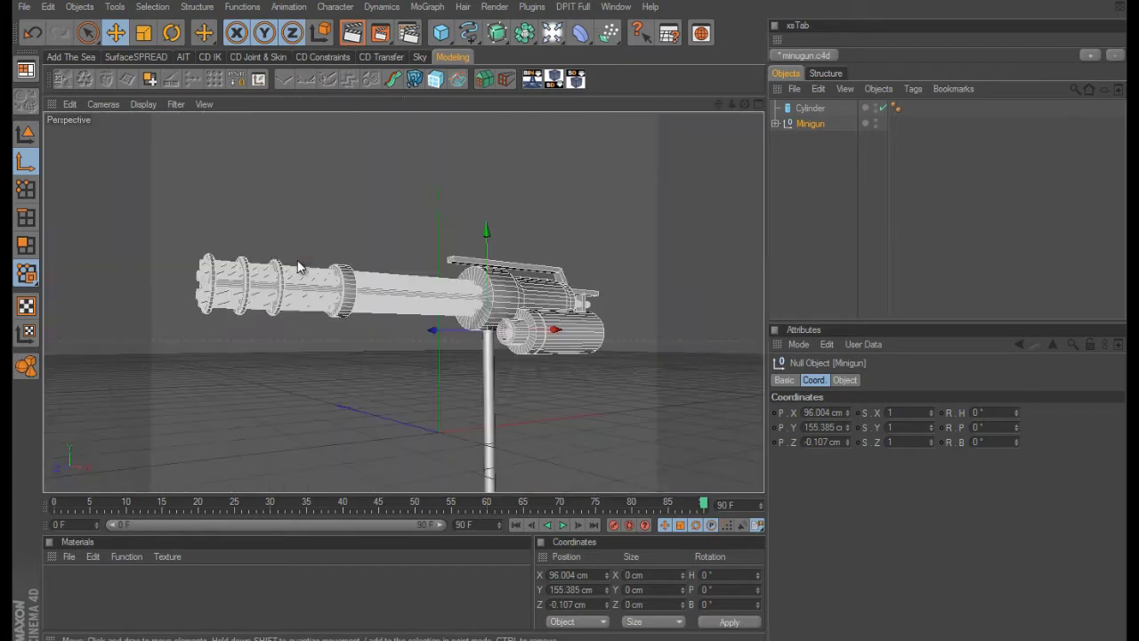
Step: Back in Object mode, test the Minigun's heading spin around its new pivot from several angles
left_click(26, 133)
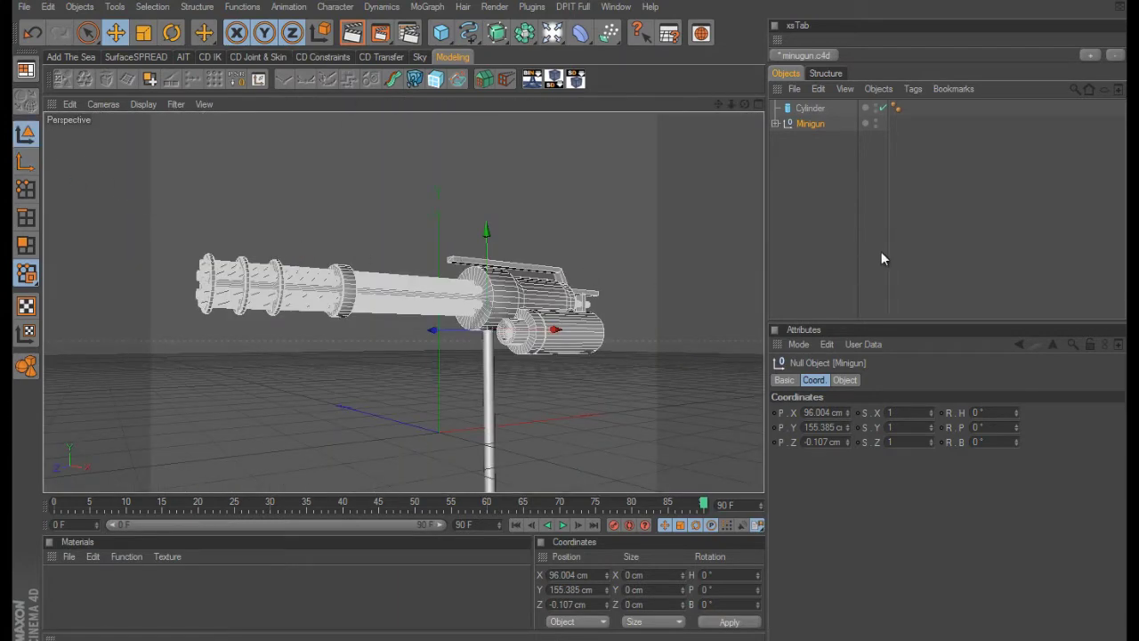
left_click_drag(1019, 412, 1018, 443)
mouse_move(596, 210)
left_mouse_down("alt")
mouse_move(559, 316)
mouse_move(592, 204)
left_mouse_up("alt")
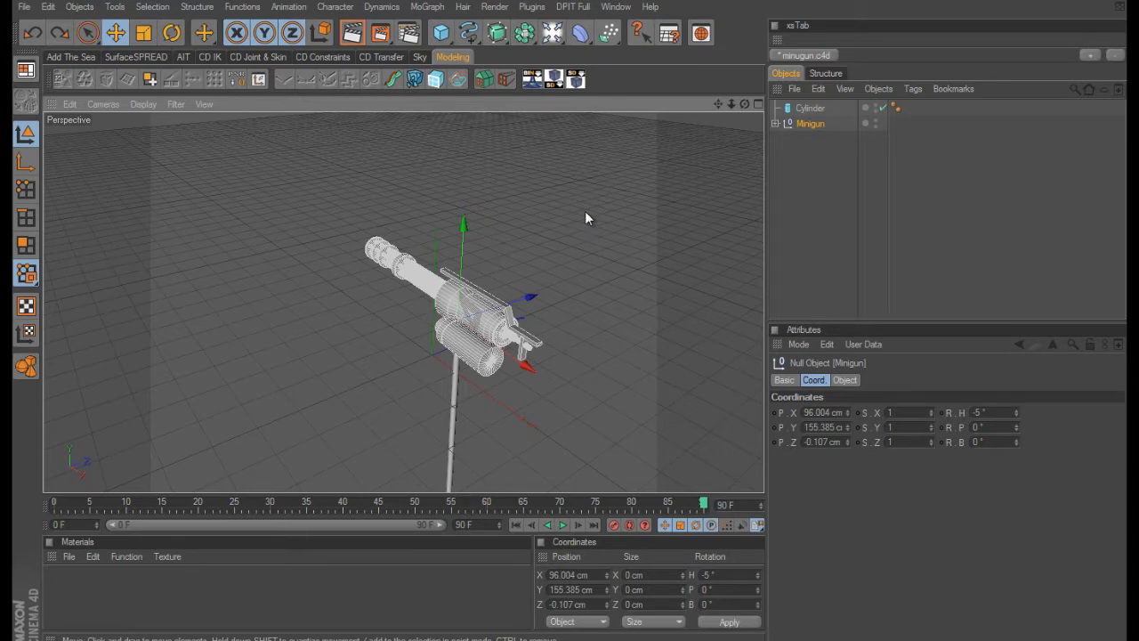
left_click_drag(588, 211, 570, 314, "alt")
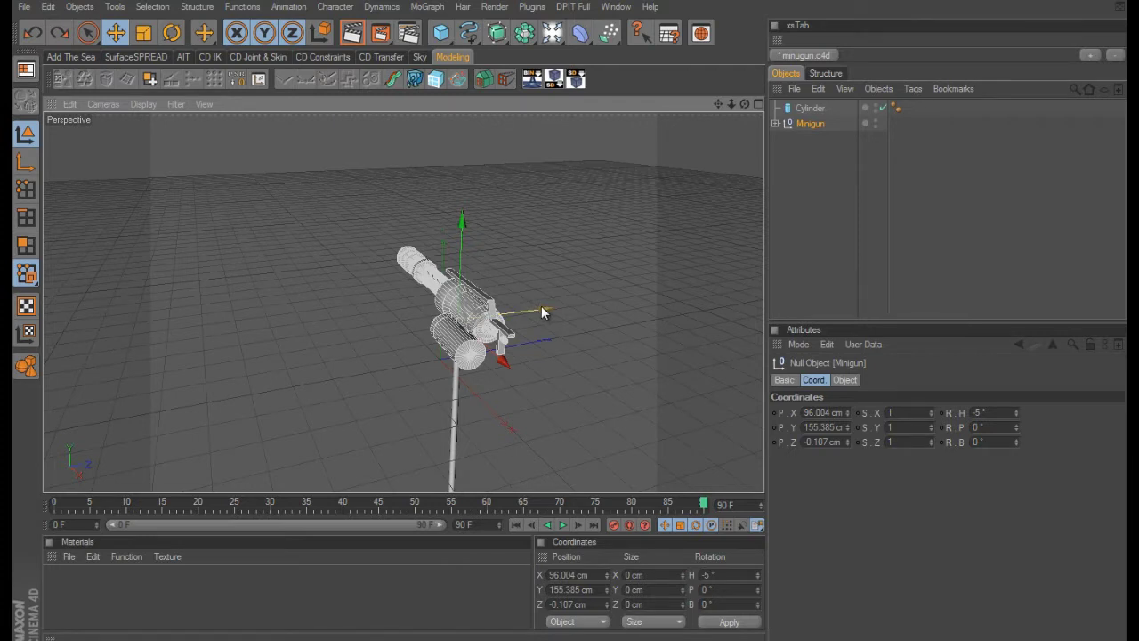
left_click_drag(539, 313, 569, 315, "alt")
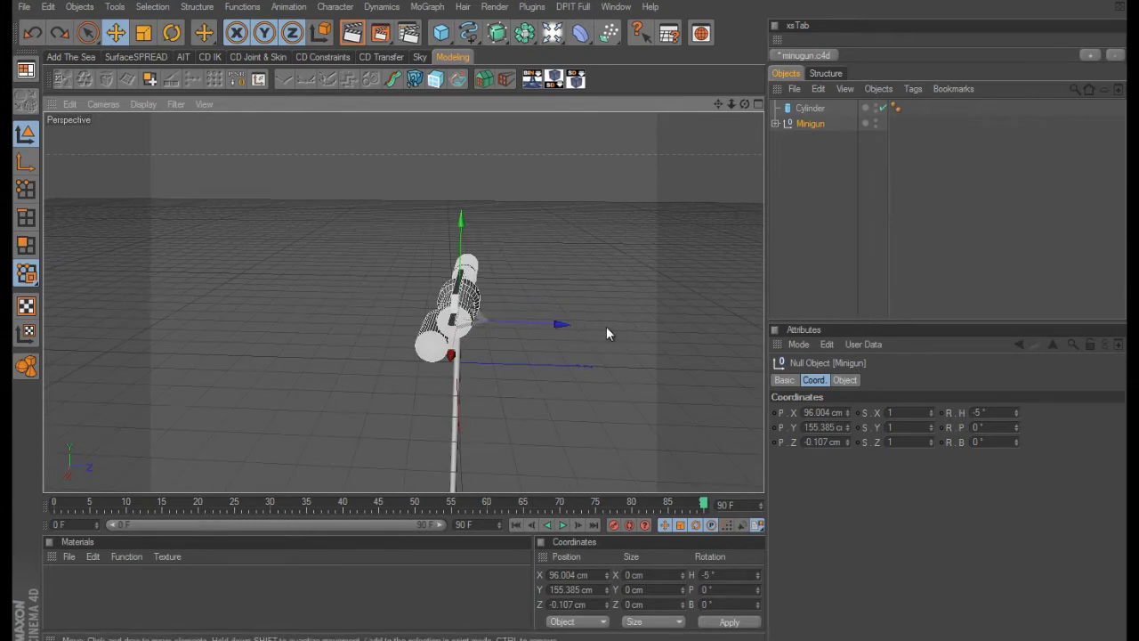
left_click_drag(571, 325, 584, 303, "alt")
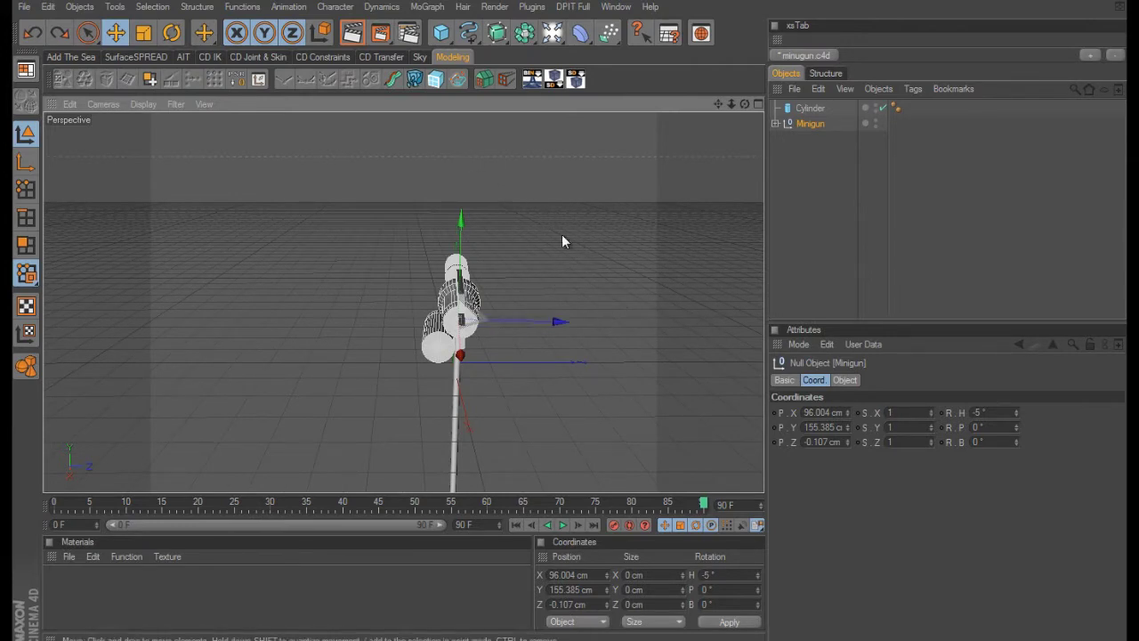
left_click_drag(511, 256, 514, 283, "alt")
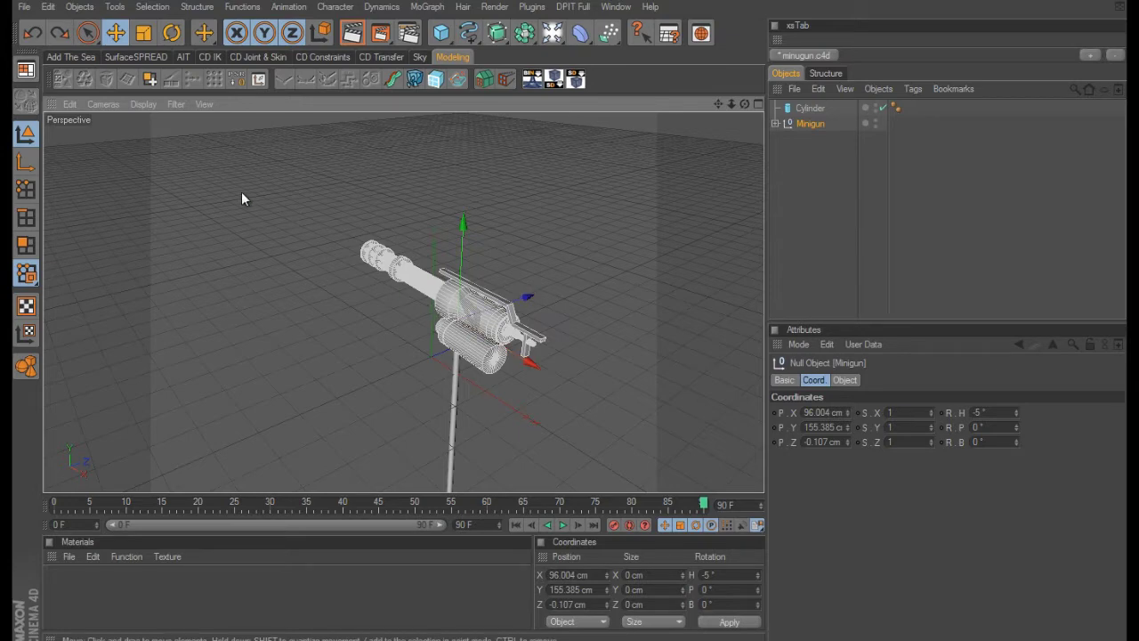
Step: Use the Rotate tool in the Front view to turn the Minigun's heading about 30°
middle_click(585, 242)
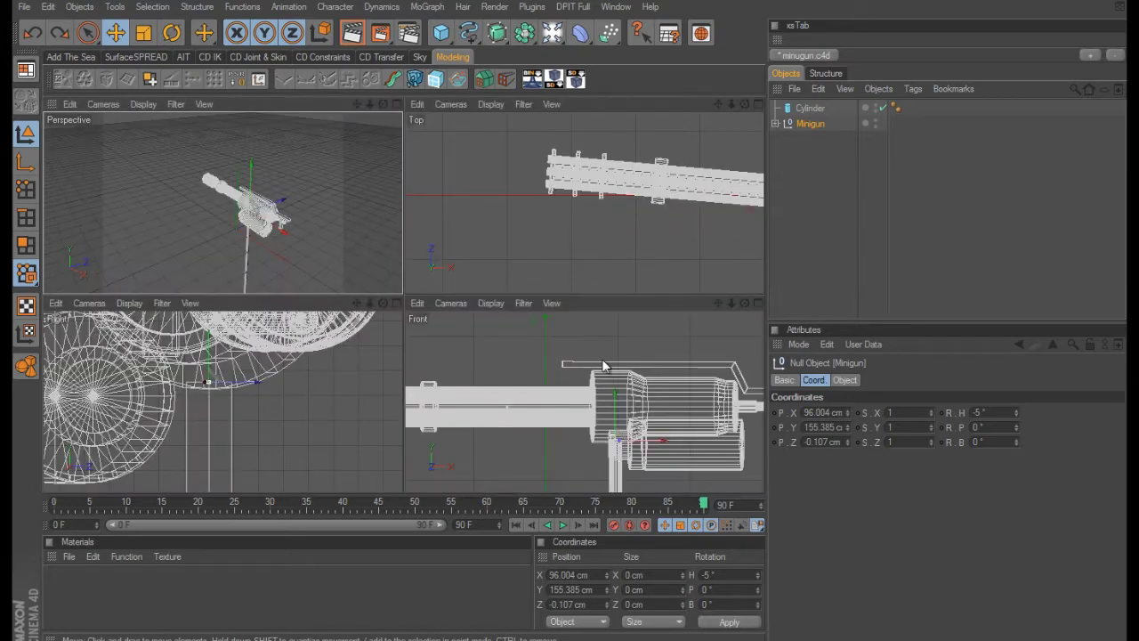
middle_click(591, 326)
middle_click(555, 267)
middle_click(292, 224)
left_click_drag(292, 224, 452, 337, "alt")
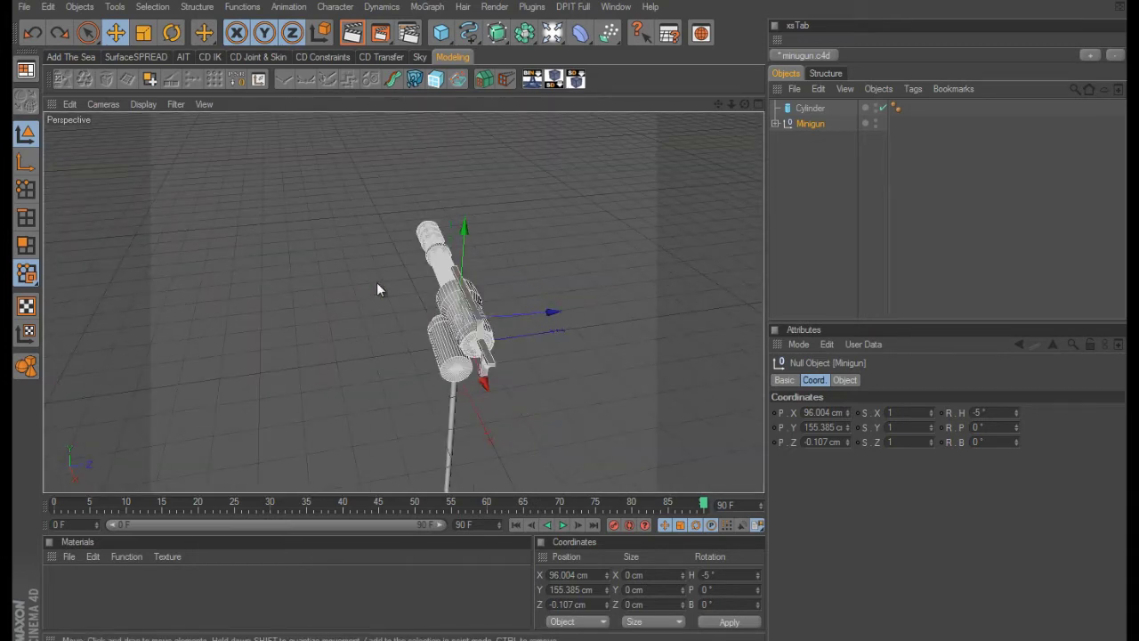
mouse_move(537, 341)
left_mouse_down("alt")
mouse_move(580, 317)
mouse_move(537, 356)
left_mouse_up("alt")
middle_click(533, 411)
middle_click(534, 411)
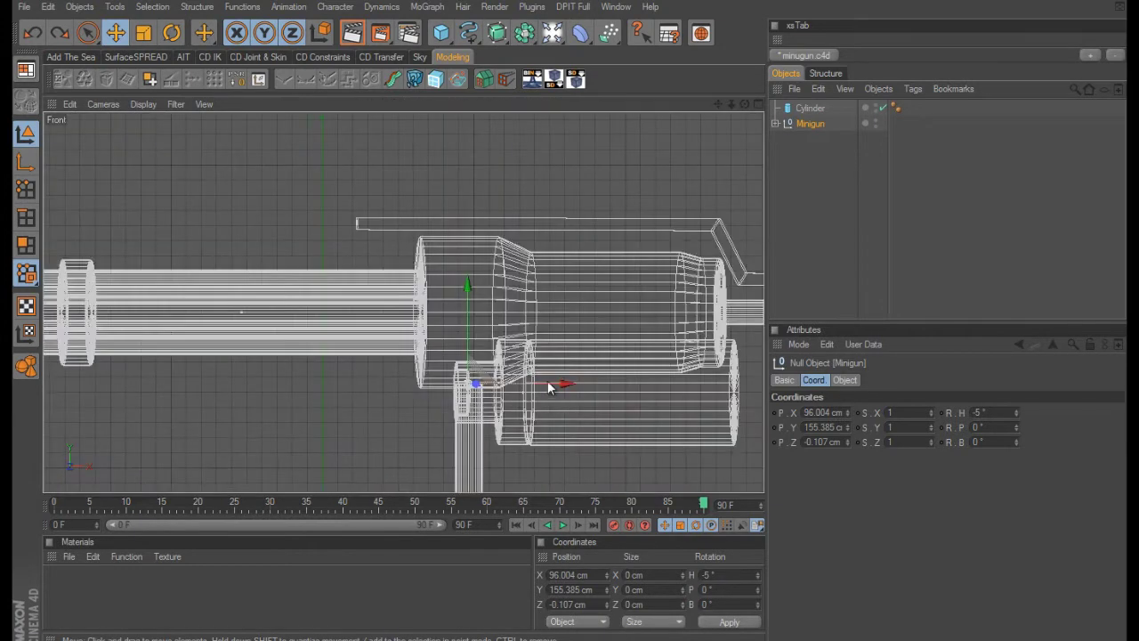
left_click(26, 163)
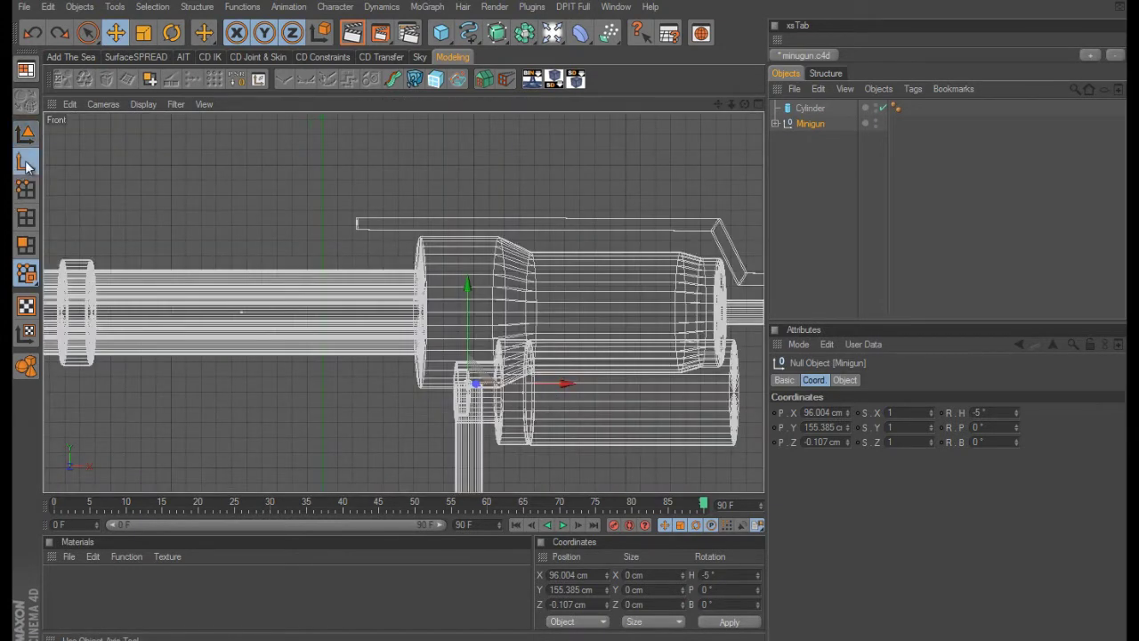
left_click(172, 33)
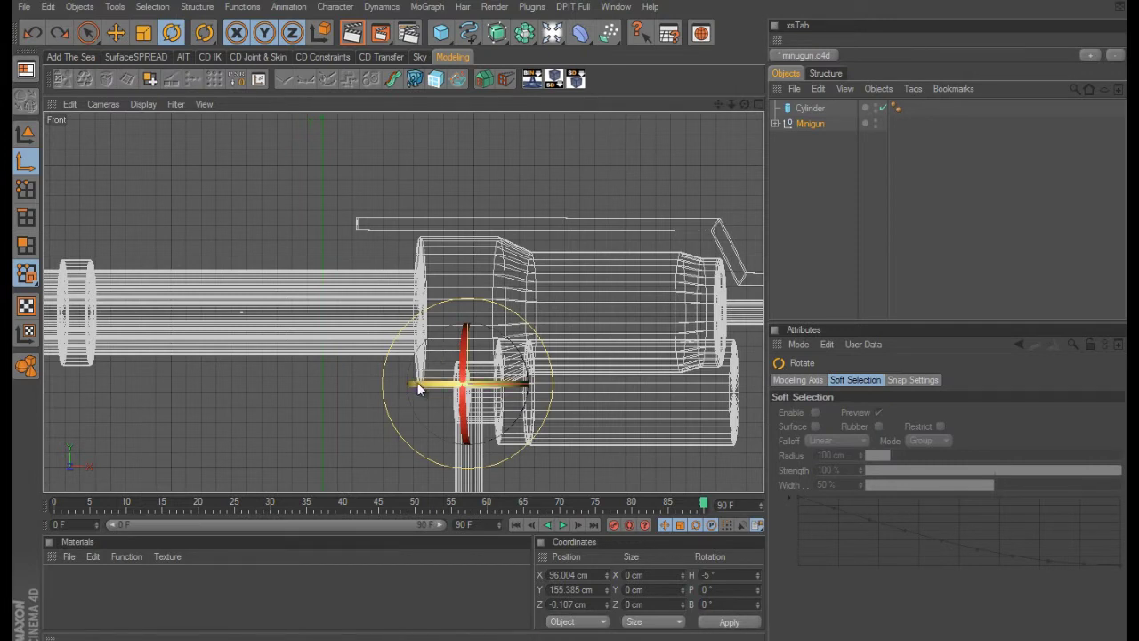
left_click_drag(417, 385, 481, 387)
Step: Try a further heading turn in the Top view, then undo back to 0° heading
middle_click(539, 284)
middle_click(546, 261)
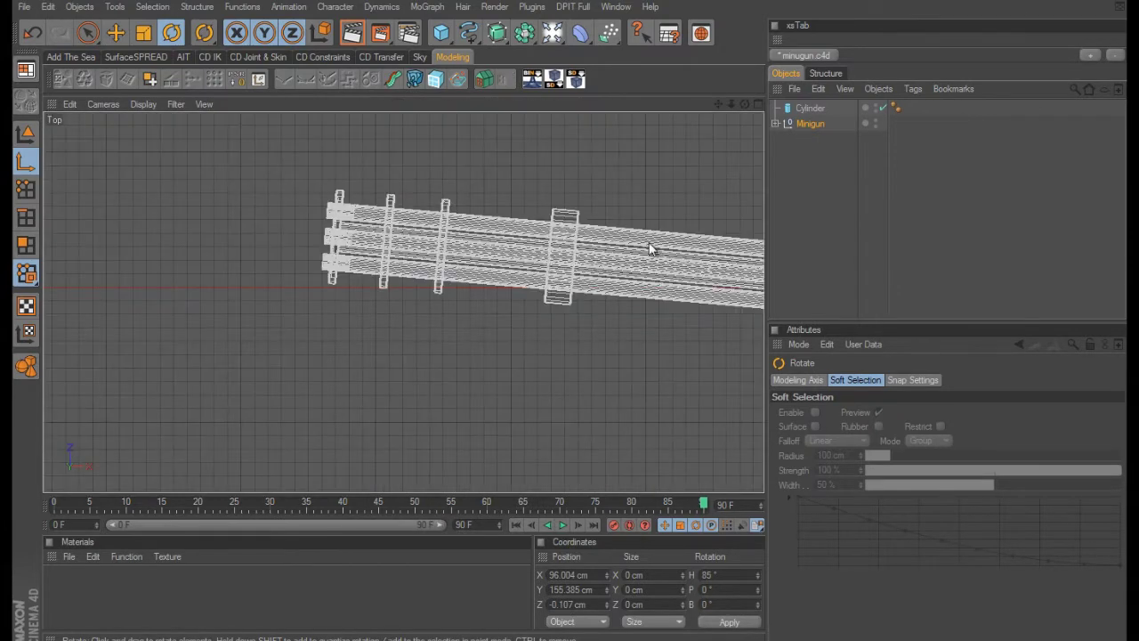
scroll(570, 321, "down", 3)
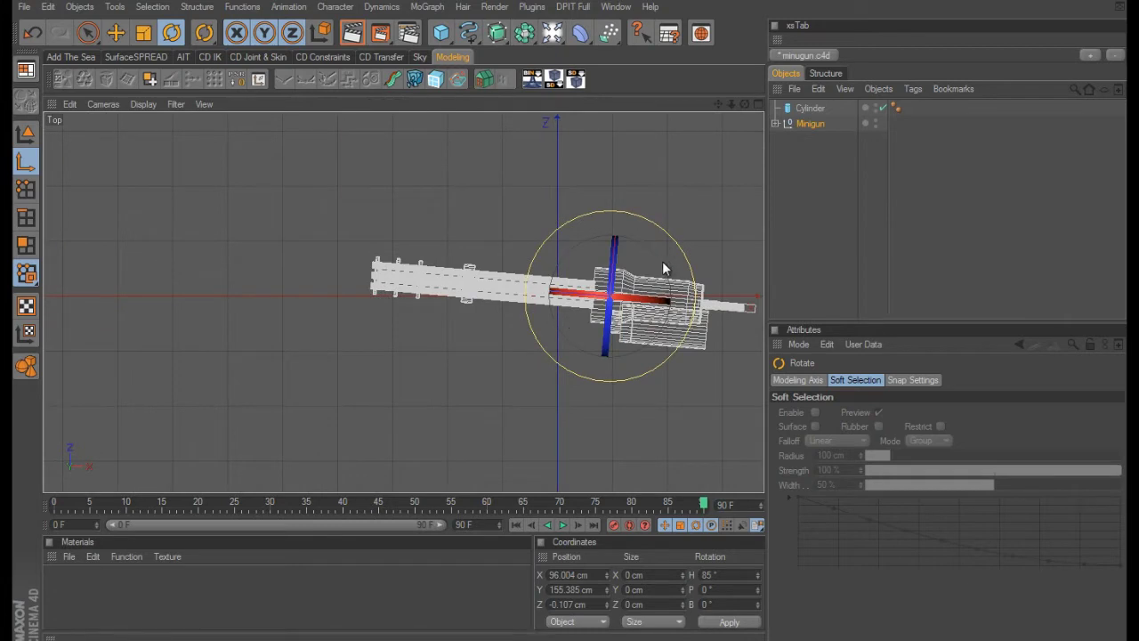
left_click_drag(660, 262, 649, 257)
key("ctrl+z")
middle_click_drag(670, 231, 570, 323)
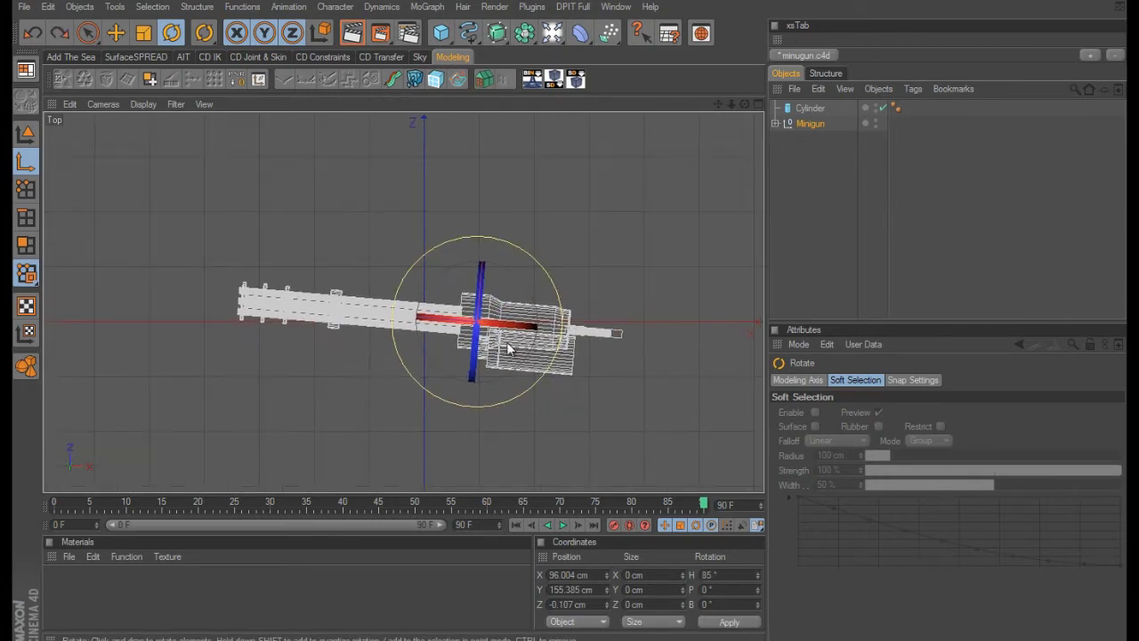
key("ctrl+z")
Step: Rotate the Minigun's heading to 90° in the Front view, then reselect it with the Move tool
middle_click(583, 313)
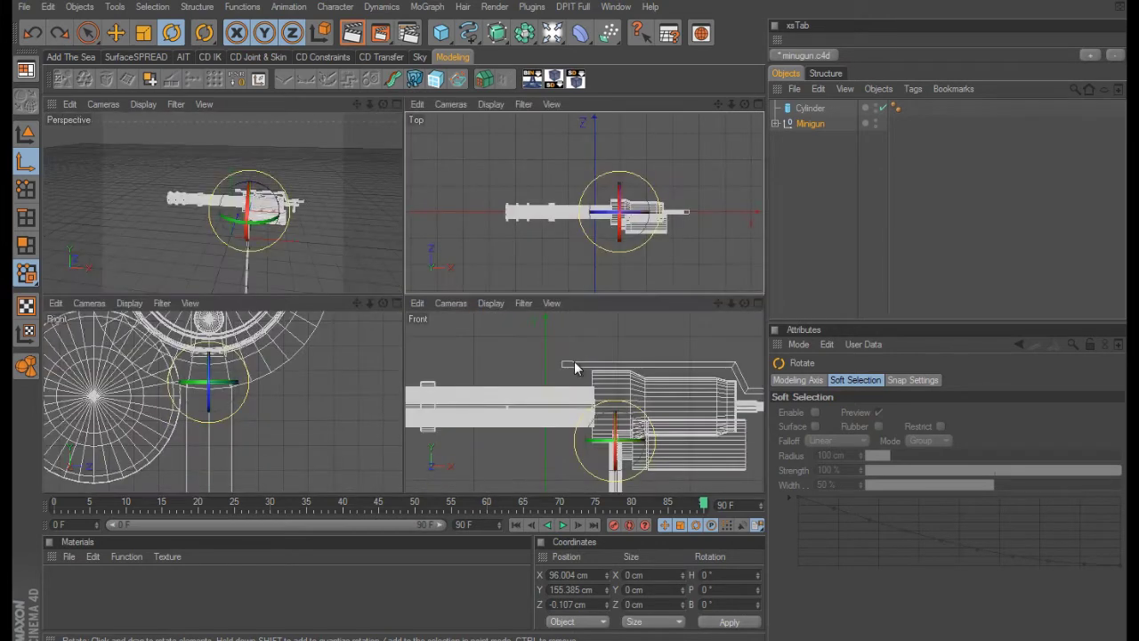
middle_click(575, 361)
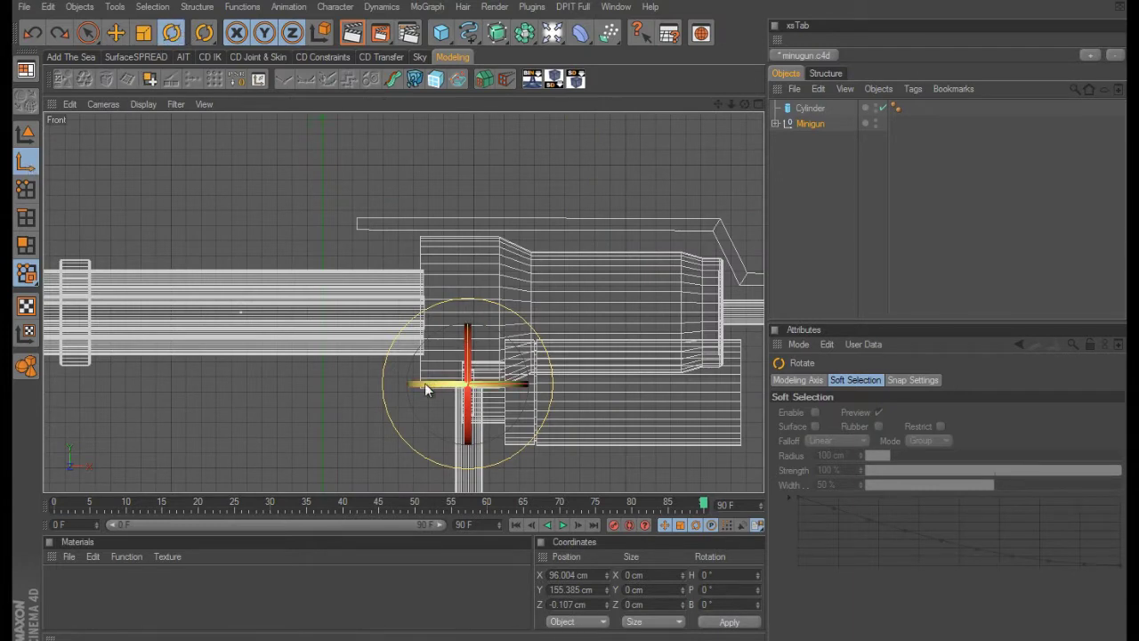
left_click_drag(424, 384, 516, 390)
middle_click(552, 228)
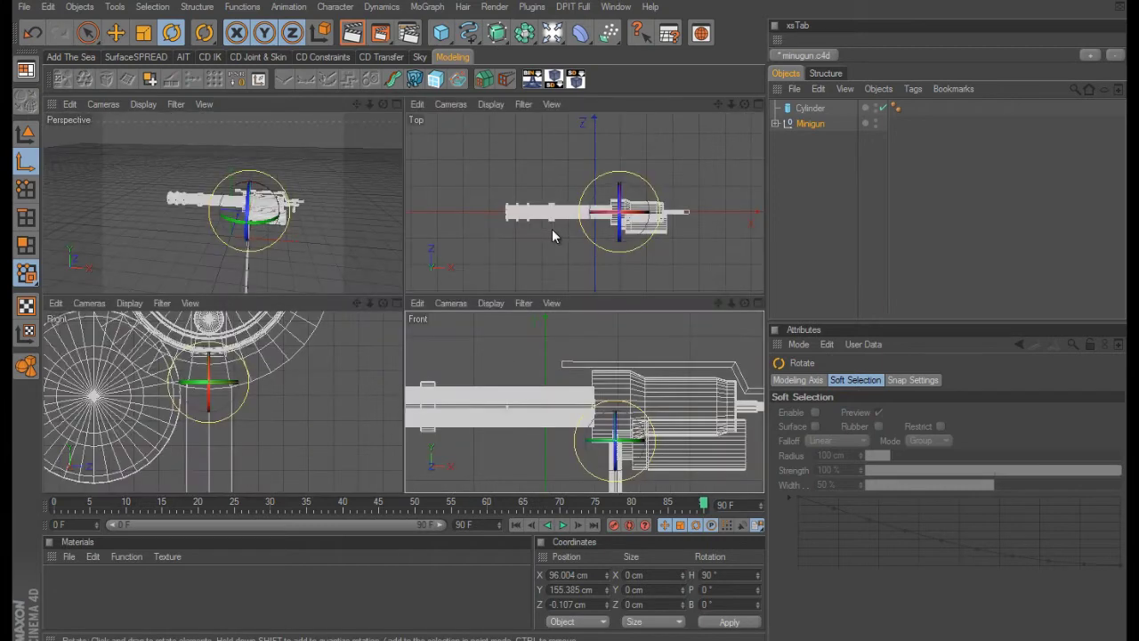
middle_click(334, 229)
left_click_drag(551, 227, 572, 317, "alt")
left_click(26, 133)
left_click(116, 33)
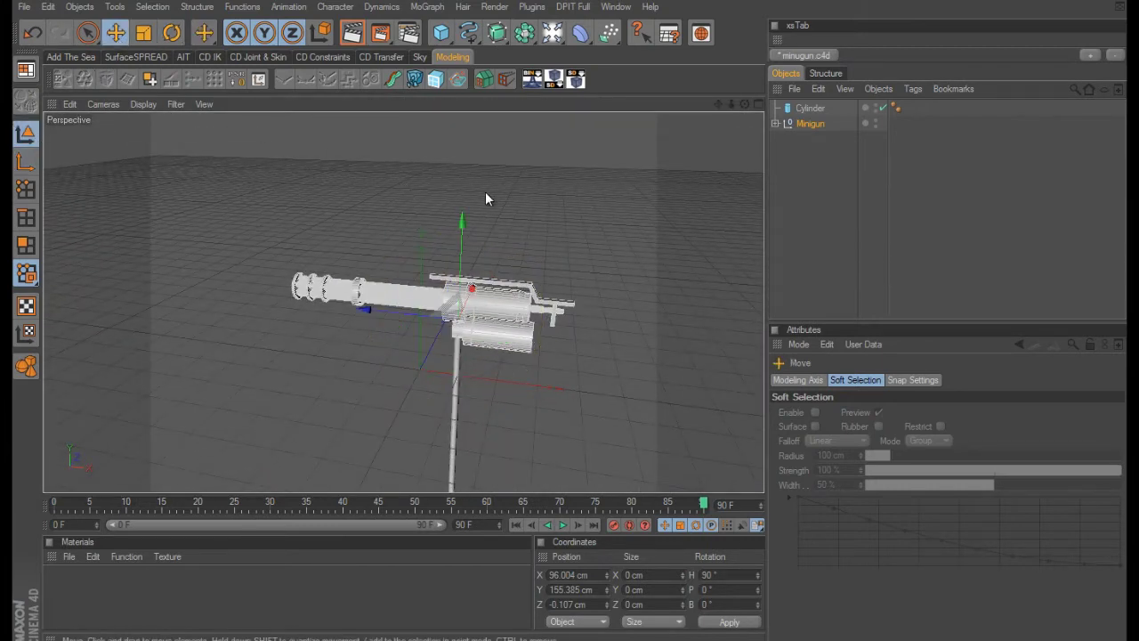
left_click(821, 122)
left_click_drag(651, 208, 462, 311, "alt")
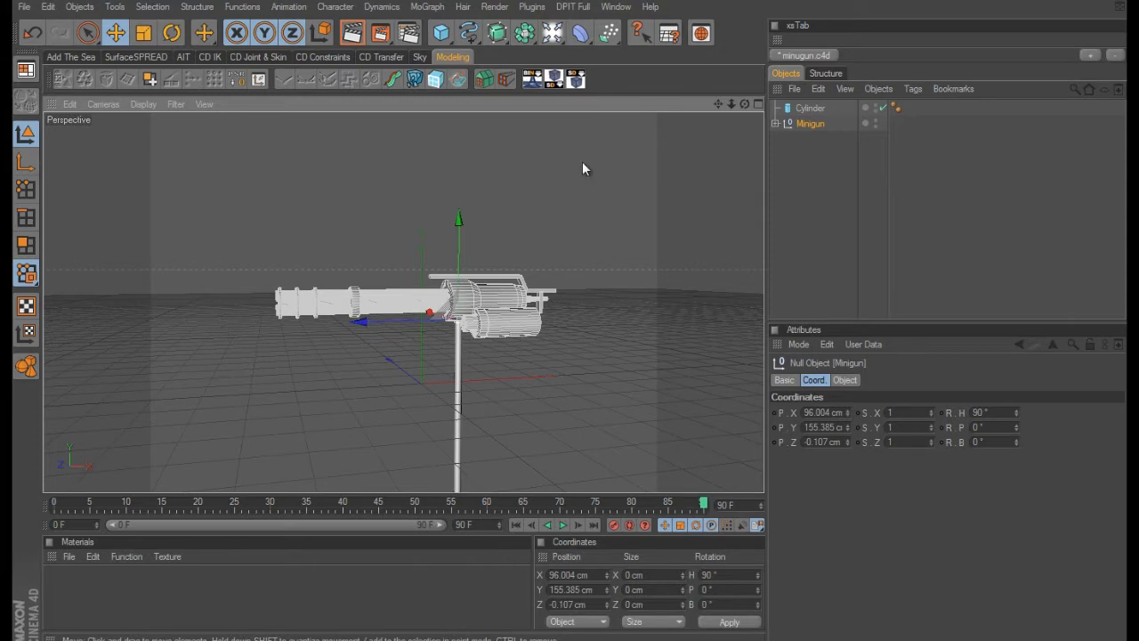
Step: Add a sphere named 'target' and place it raised and to the left of the gun
left_click_drag(441, 33, 544, 45)
double_click(812, 108)
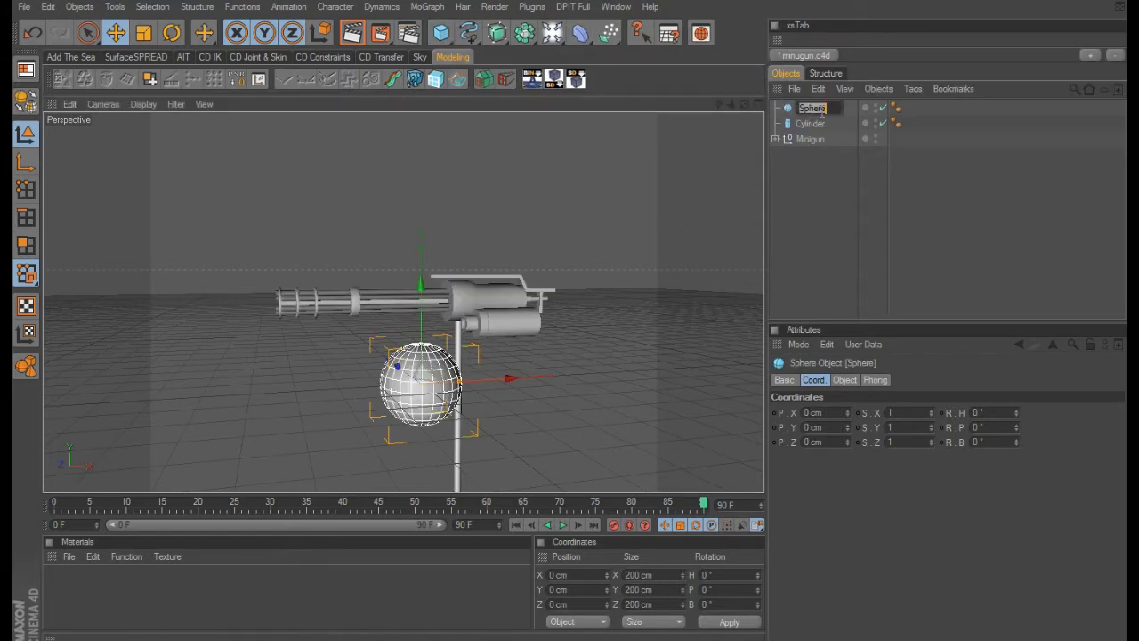
type("target")
key("Return")
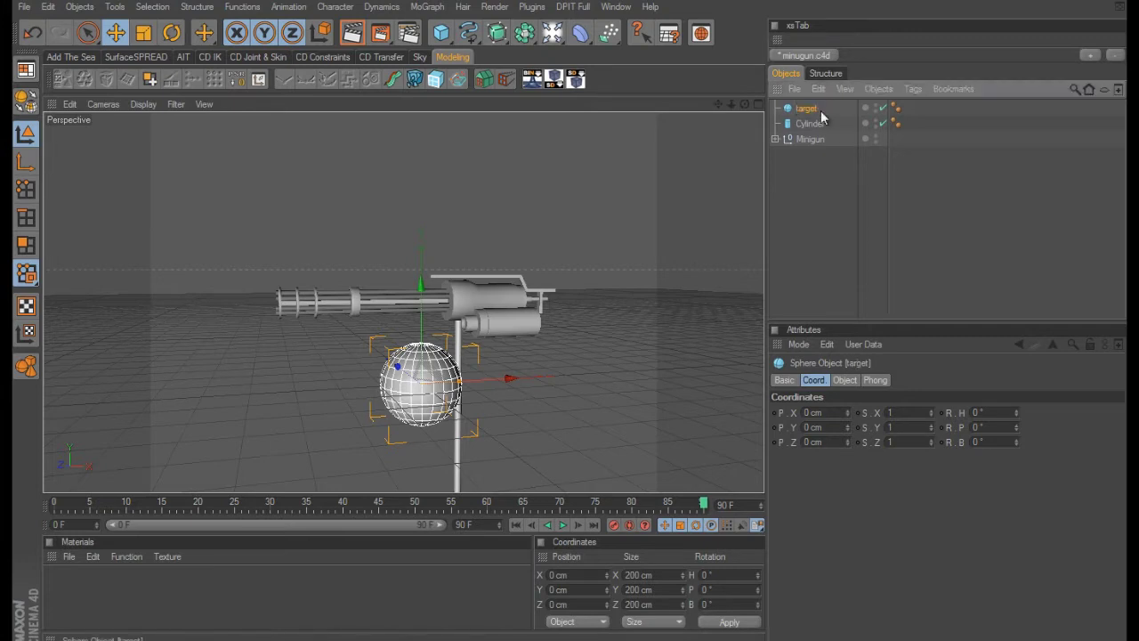
left_click_drag(514, 393, 145, 389)
scroll(557, 321, "down", 3)
left_click_drag(264, 300, 265, 257)
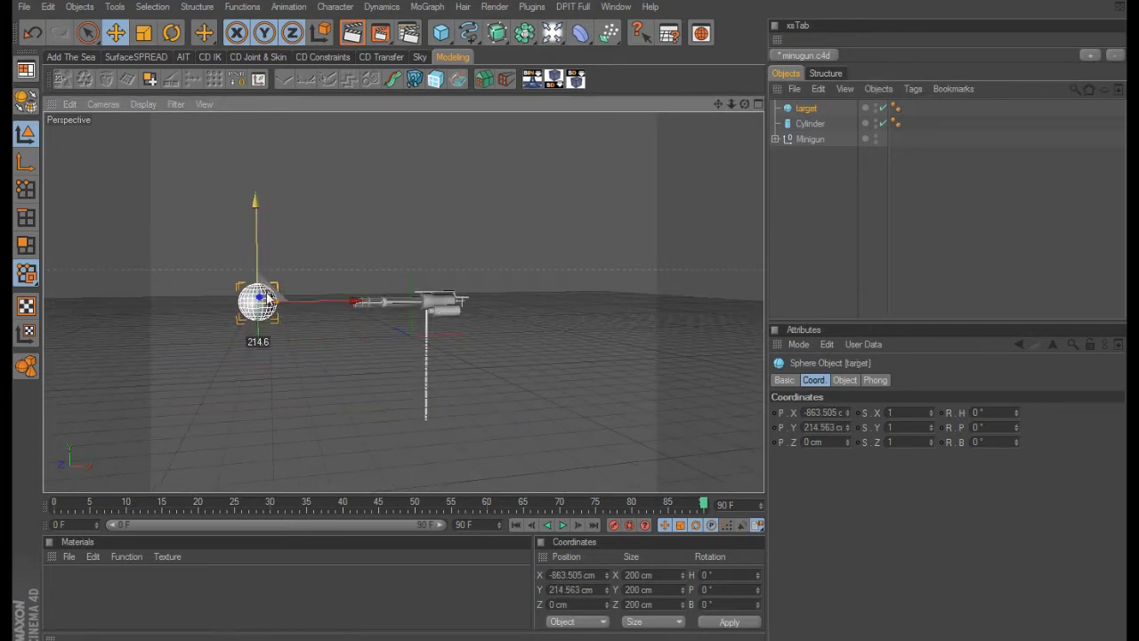
left_click_drag(667, 313, 518, 302)
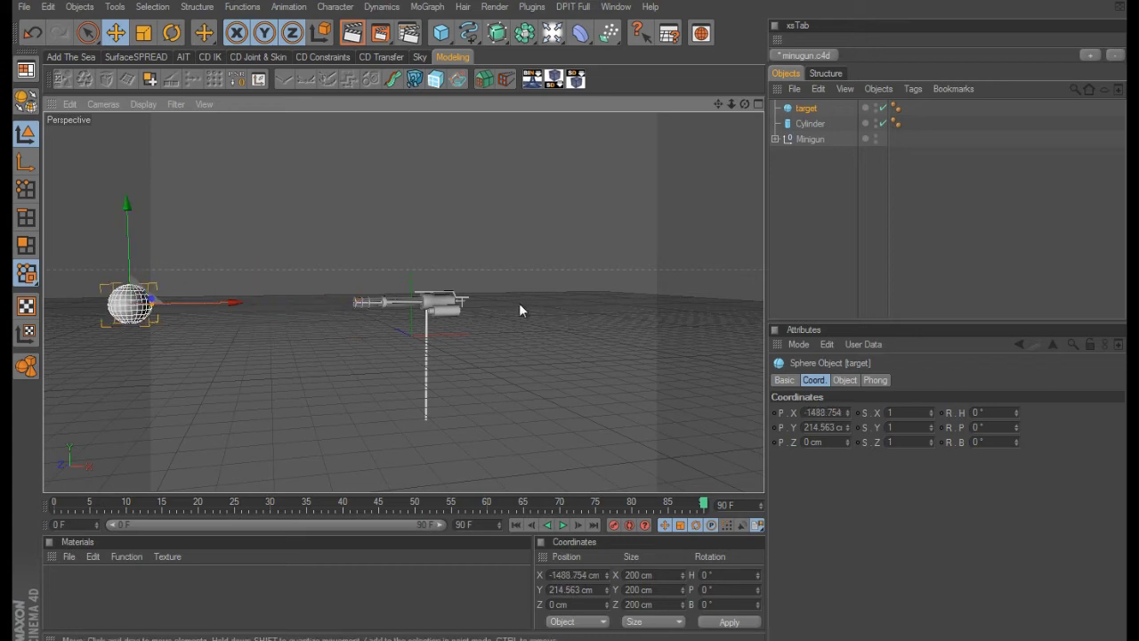
Step: Give the Minigun a Target tag with the 'target' sphere as its Target Object
right_click(813, 142)
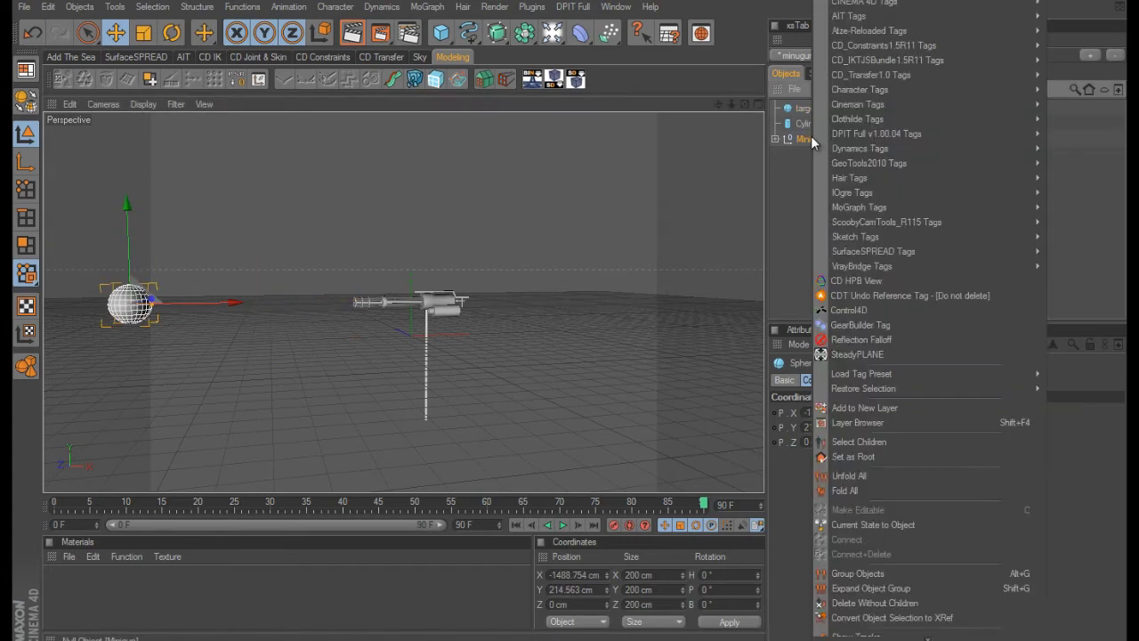
mouse_move(895, 9)
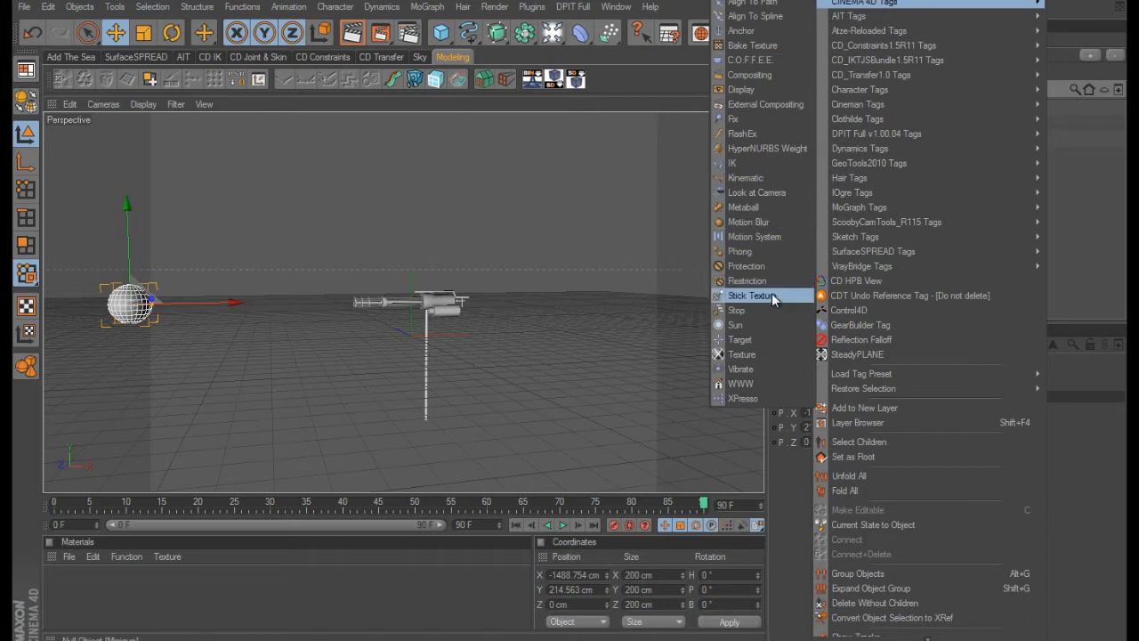
left_click(757, 337)
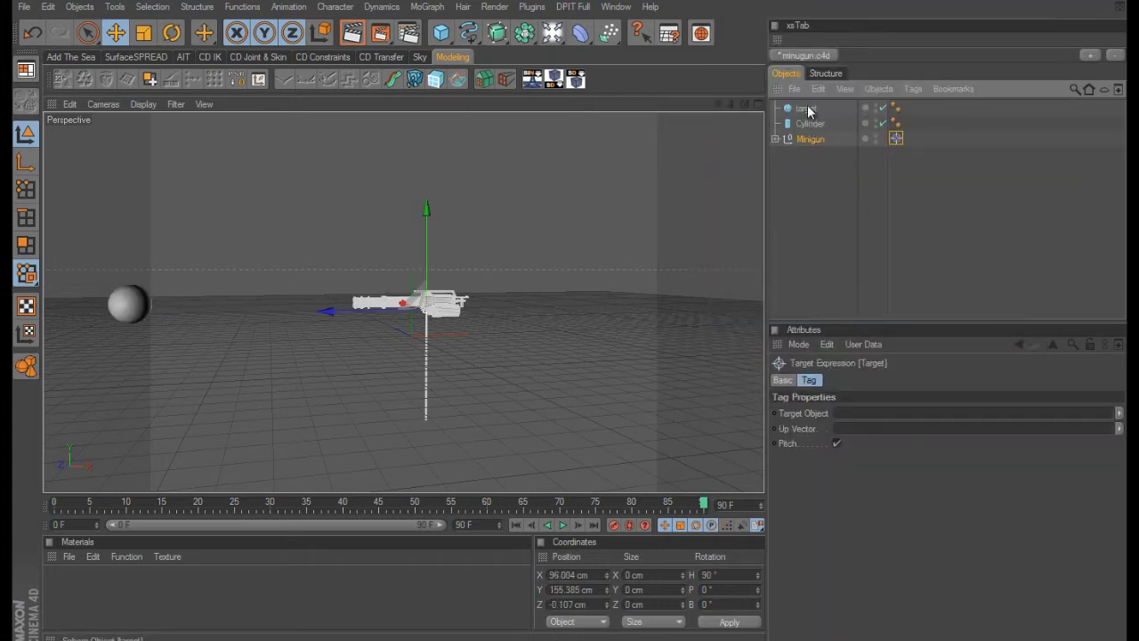
left_click_drag(808, 110, 841, 416)
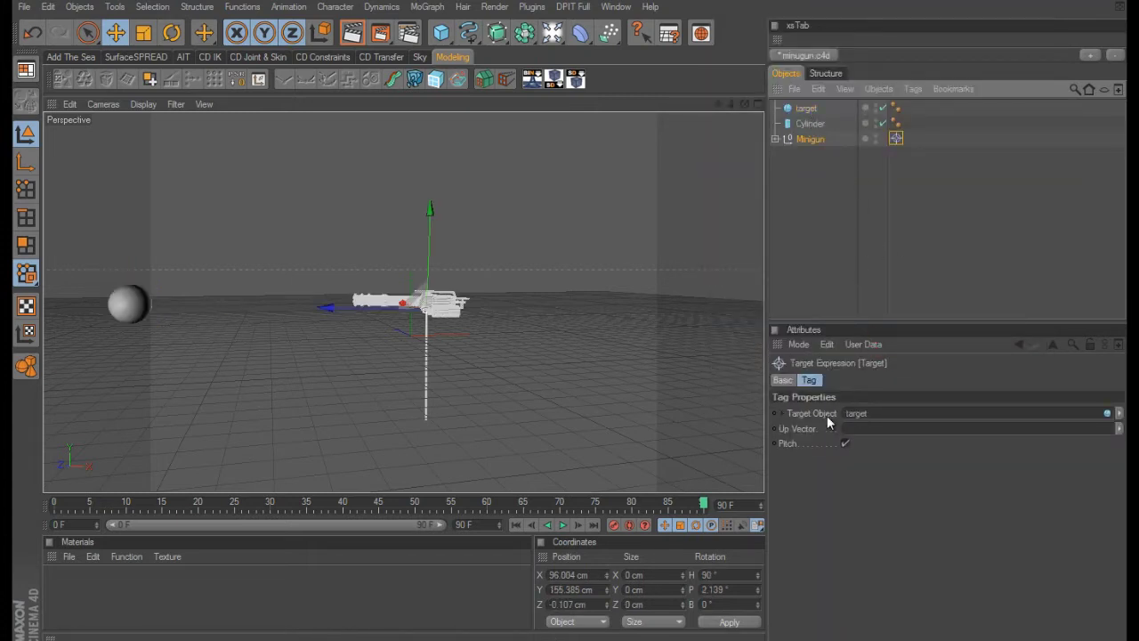
Step: Move the target sphere around during playback, ending at X -1488.754, Y -7.49, Z -180.156 cm
left_click(806, 108)
left_click_drag(623, 252, 571, 316, "alt")
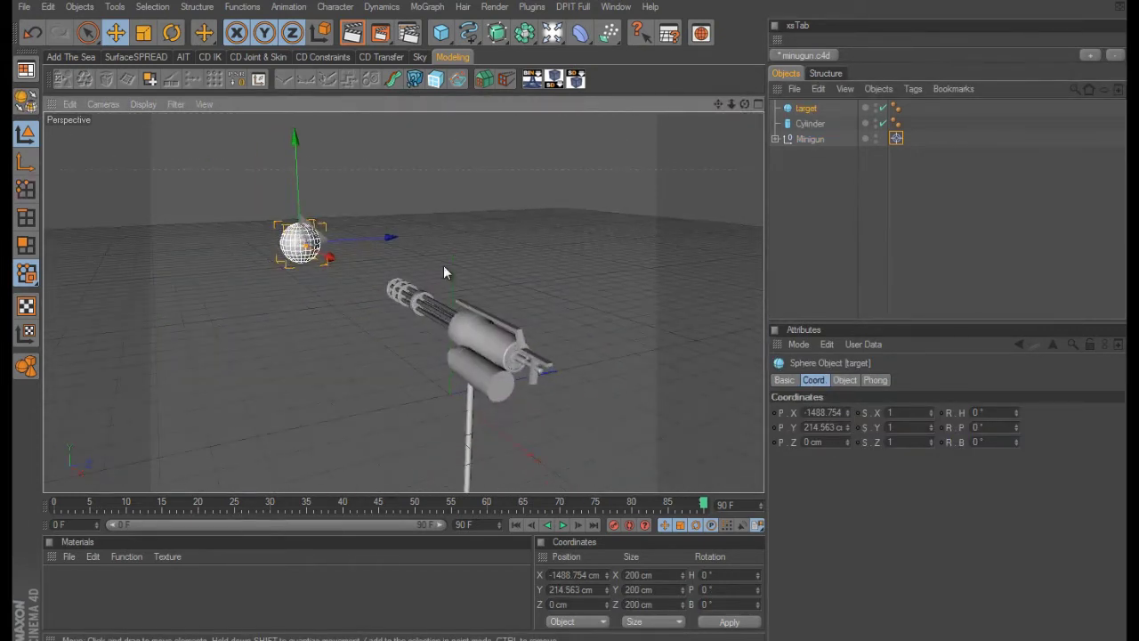
left_click_drag(329, 239, 397, 437)
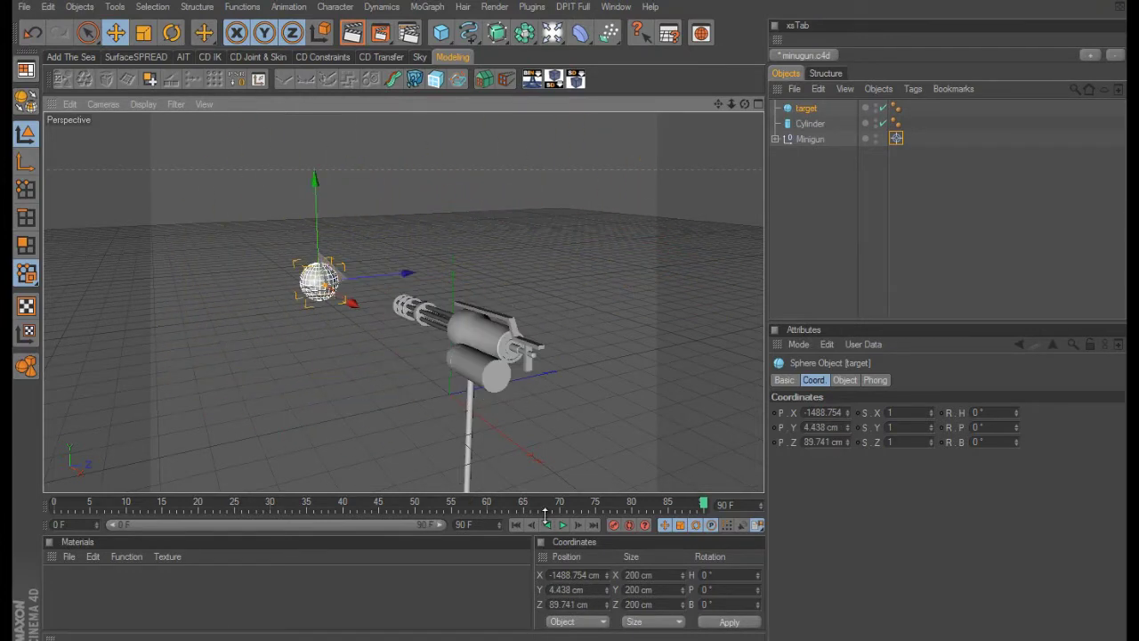
left_click(563, 525)
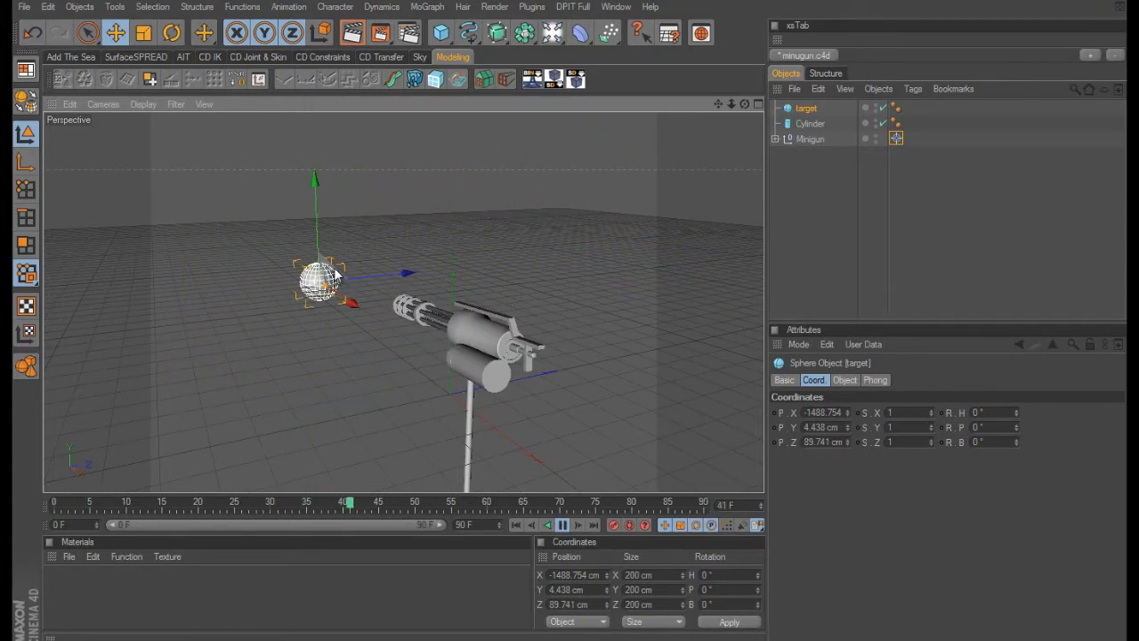
left_click_drag(332, 270, 575, 322)
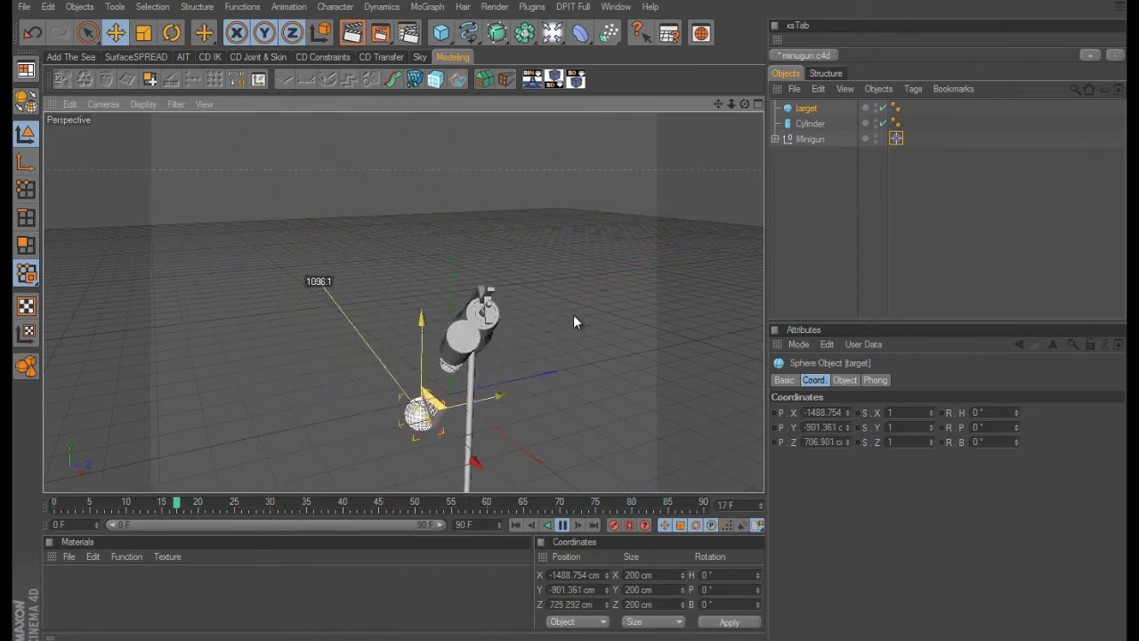
left_click(562, 526)
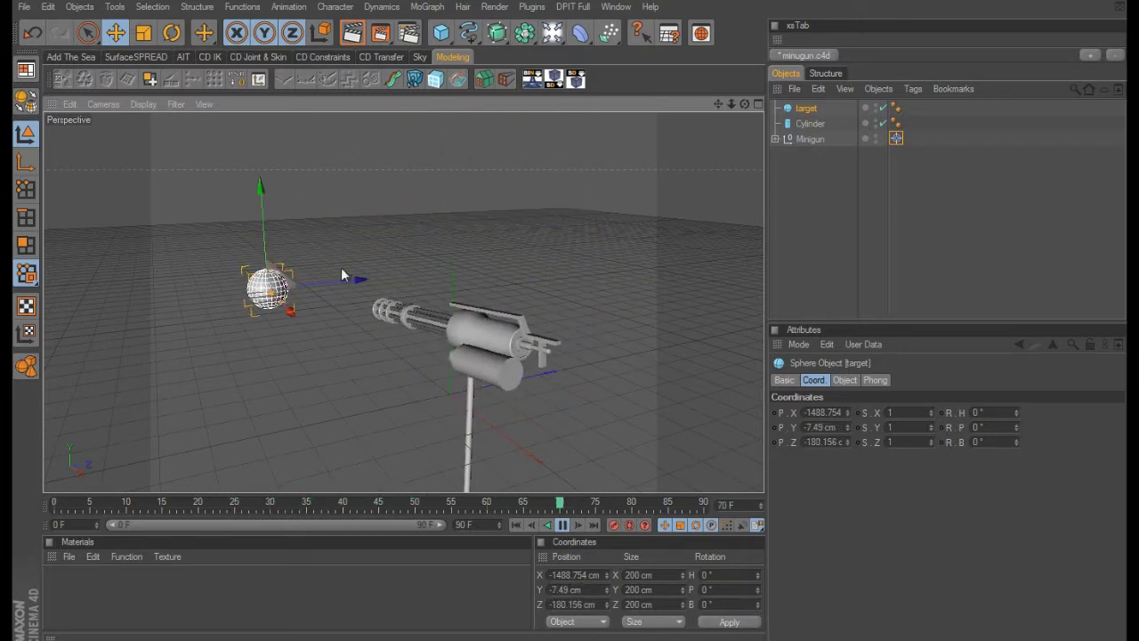
left_click(565, 525)
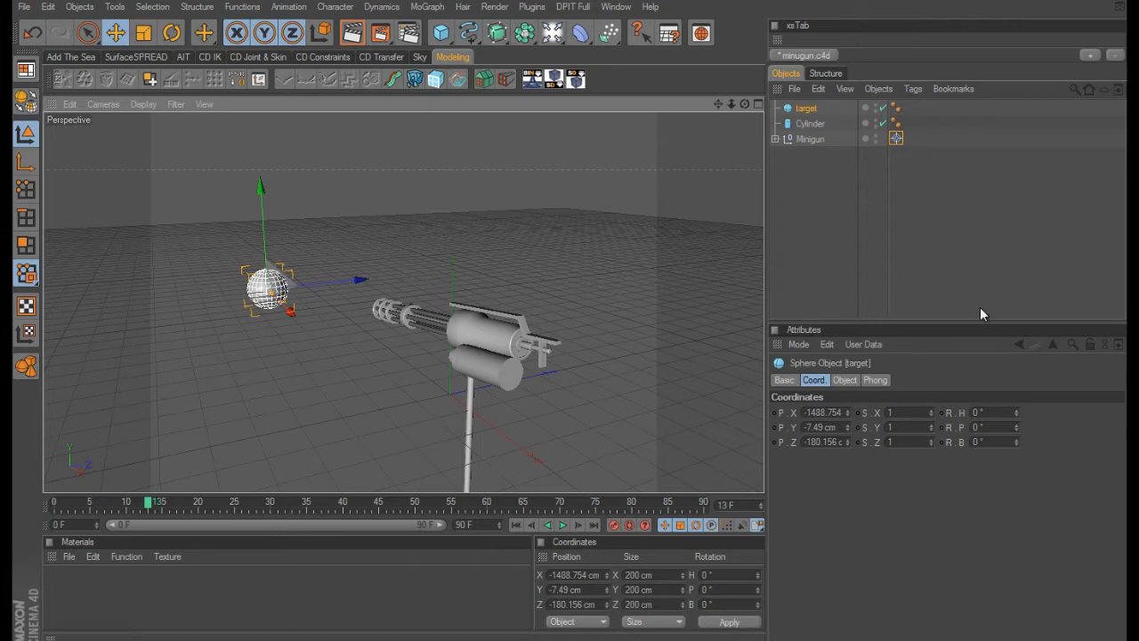
Step: Box-select the target, Cylinder and Minigun objects in the Object Manager
left_click_drag(826, 148, 798, 108)
Step: Delete the existing objects, maximize the Top view and pick the Linear spline tool
key("Delete")
middle_click(605, 240)
middle_click(606, 241)
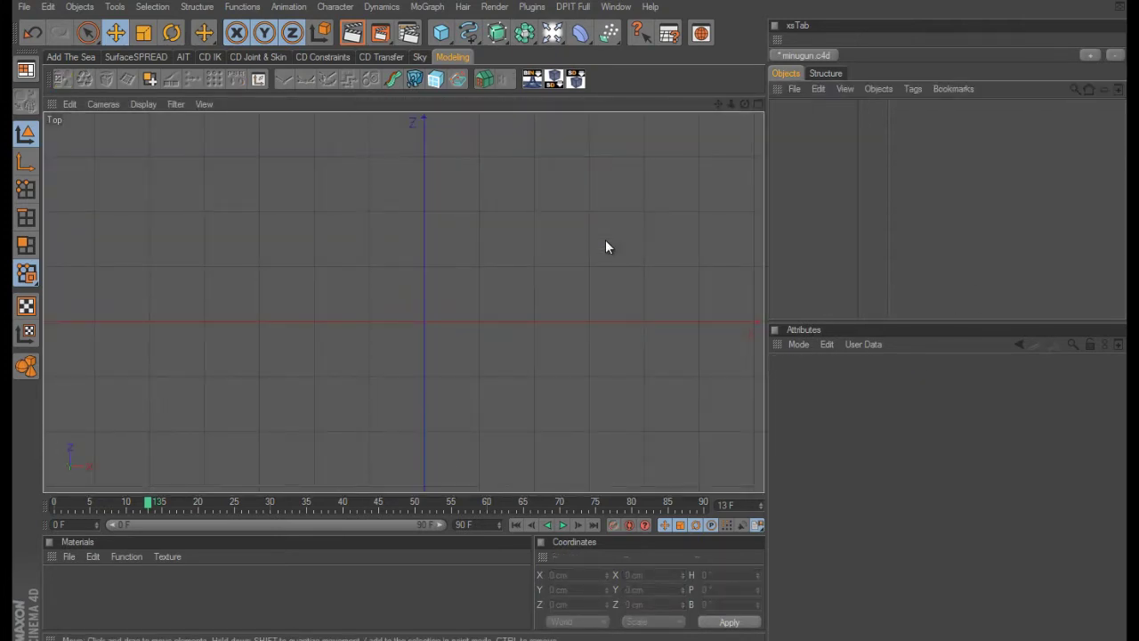
scroll(611, 230, "down", 5)
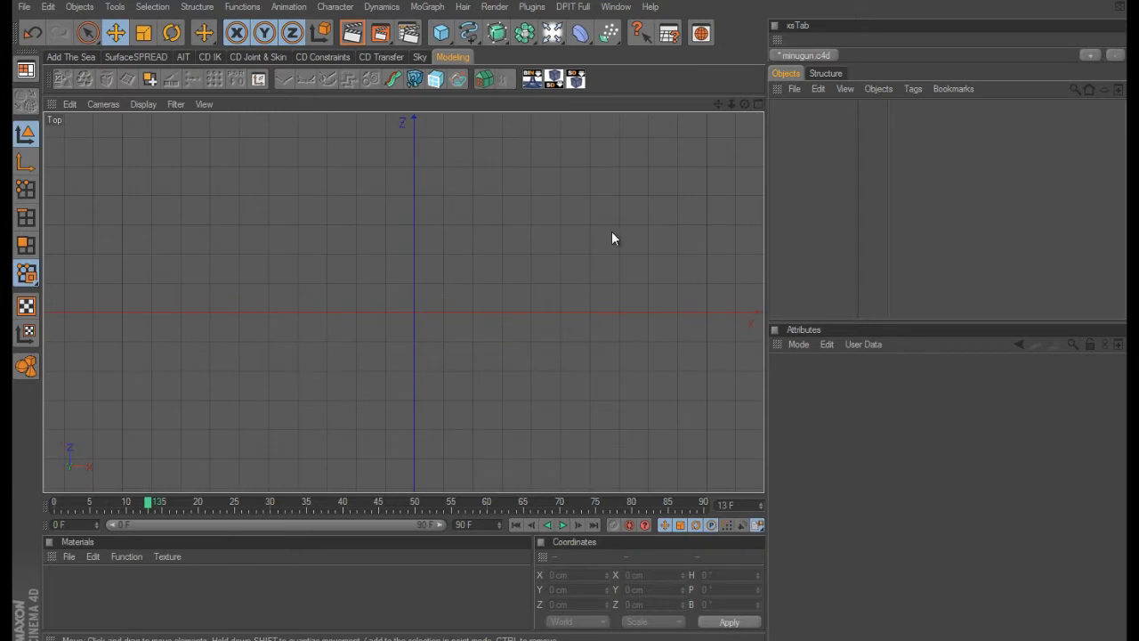
left_click(469, 33)
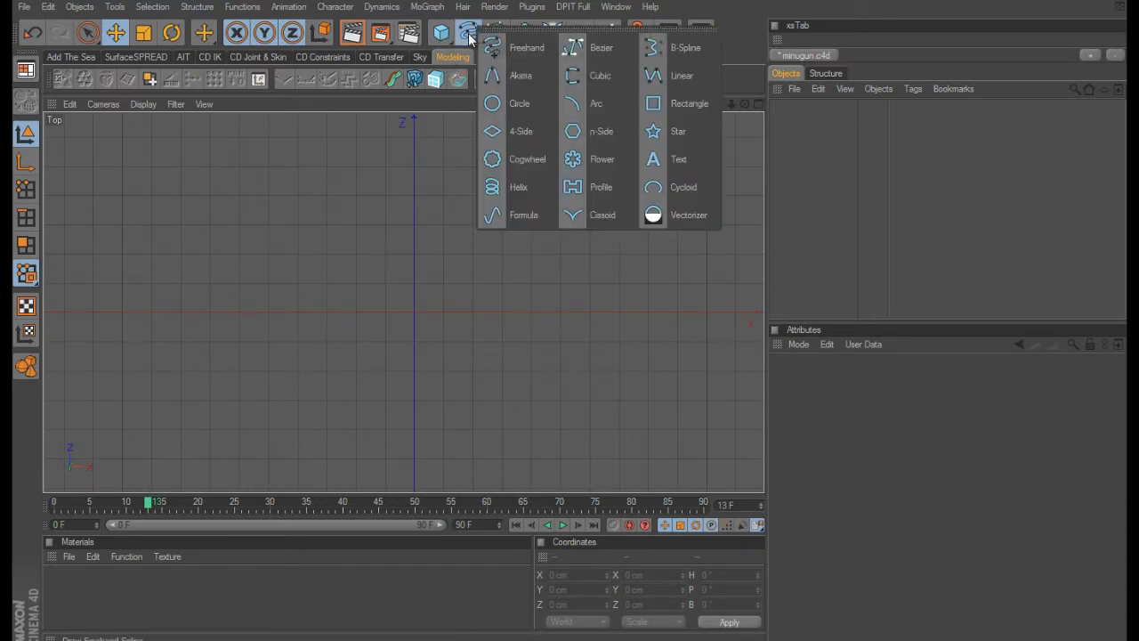
left_click(675, 77)
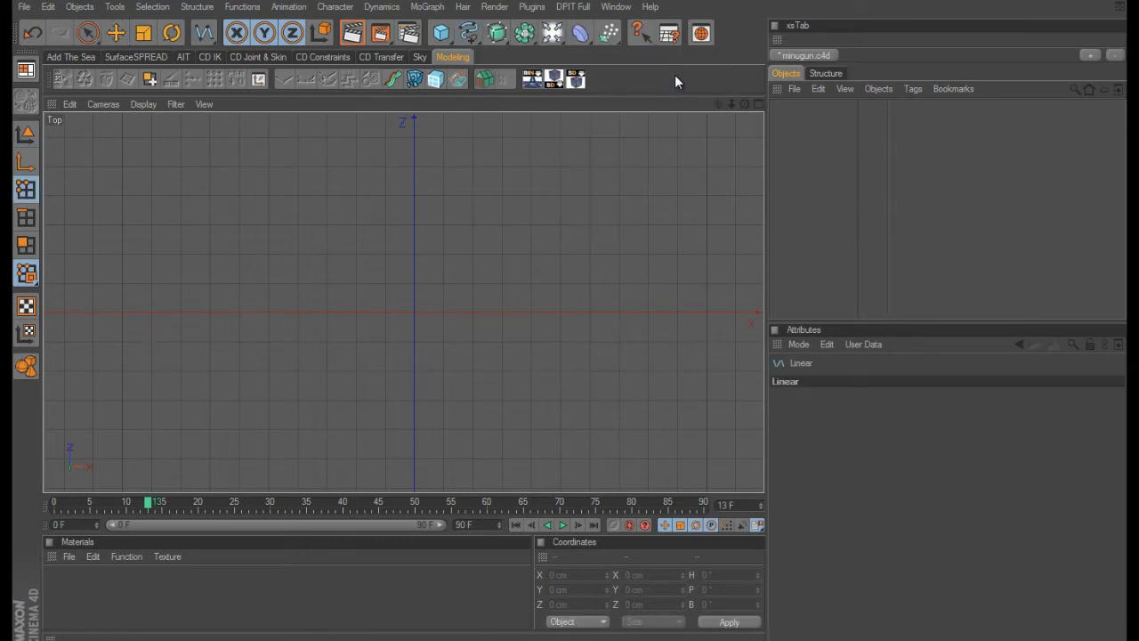
Step: Draw a ten-point stepped zigzag path of right-angled straight segments in the Top view
left_click(591, 167)
left_click(413, 167)
left_click(415, 256)
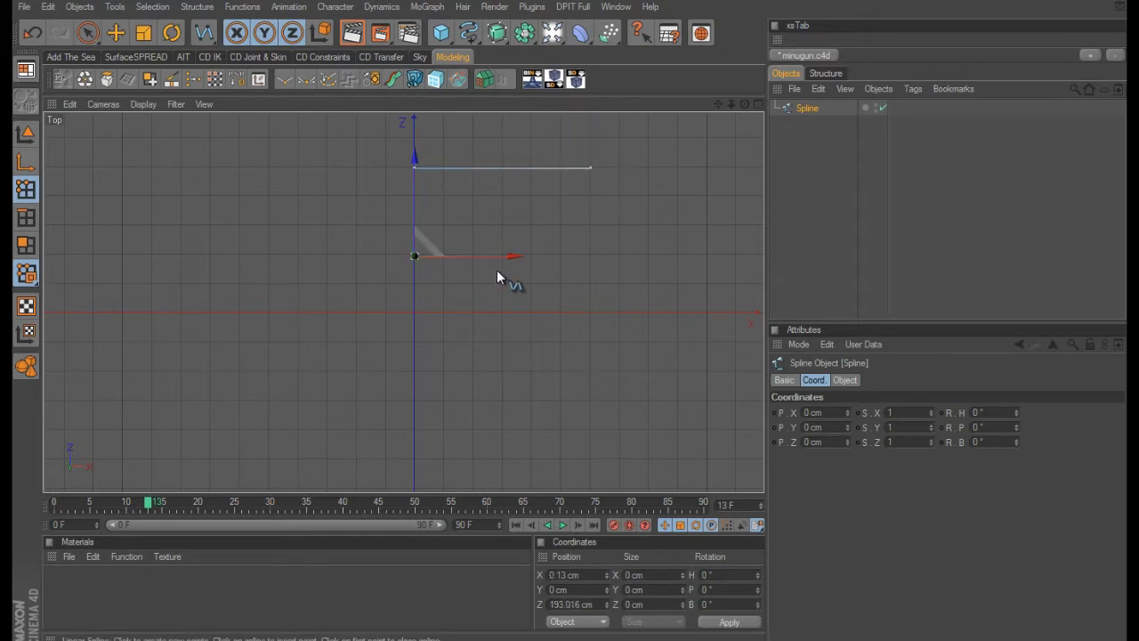
left_click(619, 256)
left_click(620, 342)
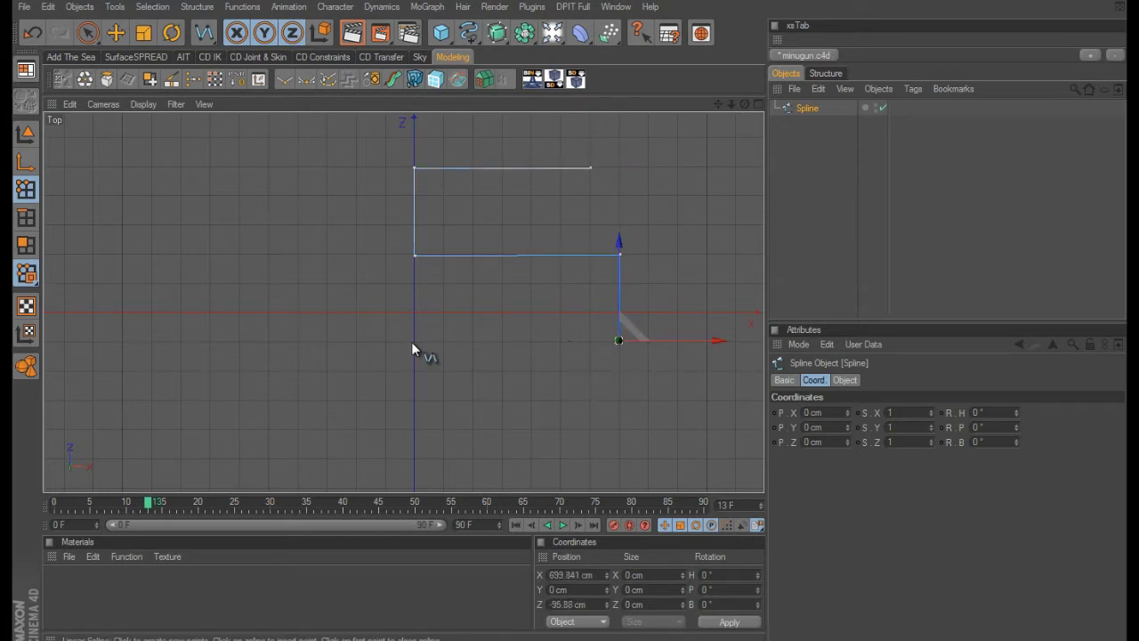
left_click(358, 340)
left_click(356, 167)
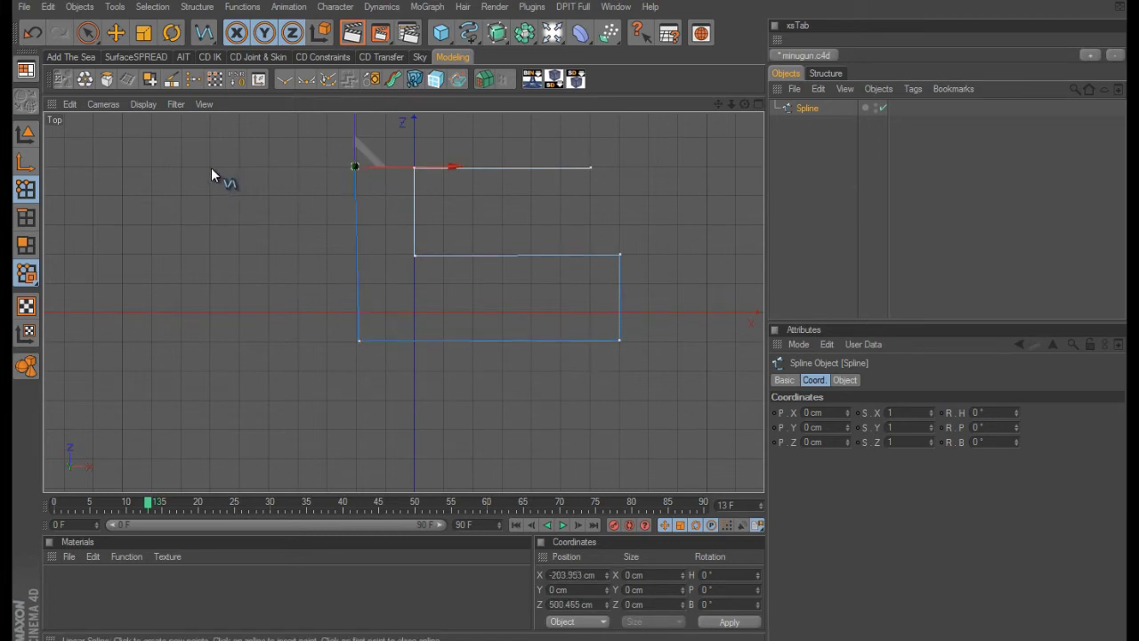
left_click(211, 163)
left_click(210, 427)
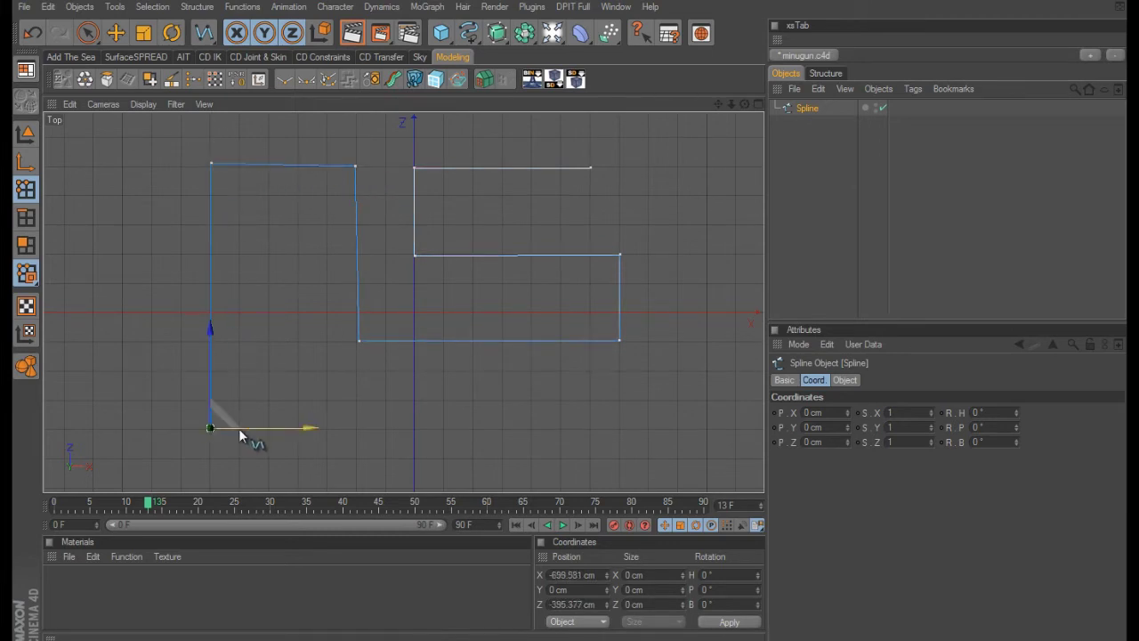
left_click(414, 428)
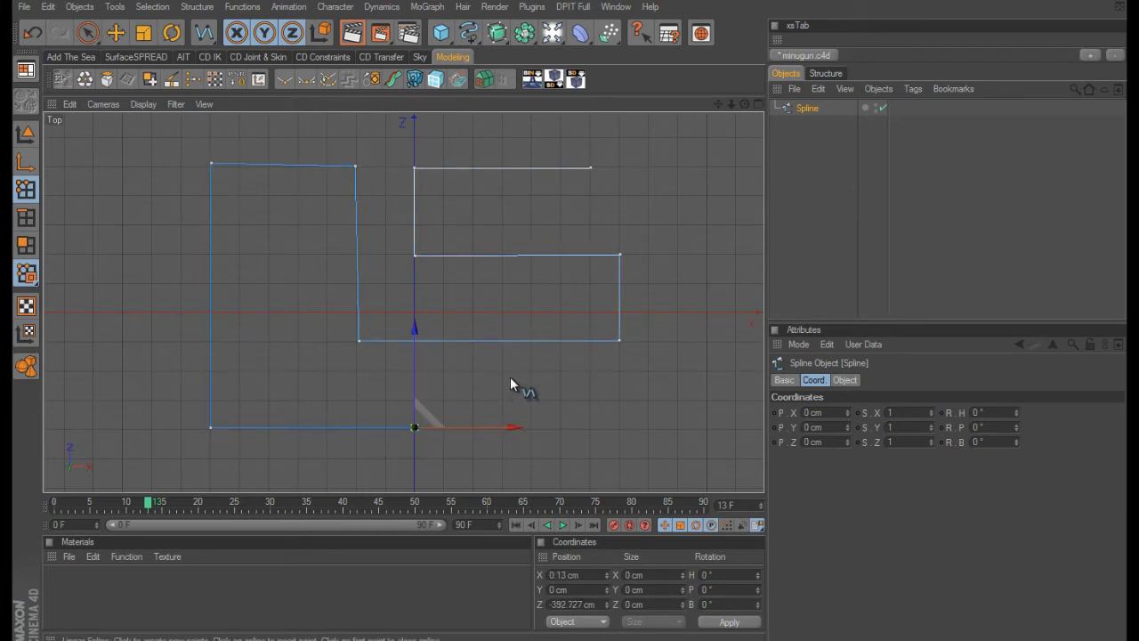
Step: Return to a maximized Perspective view and orbit to look down on the path
middle_click(524, 241)
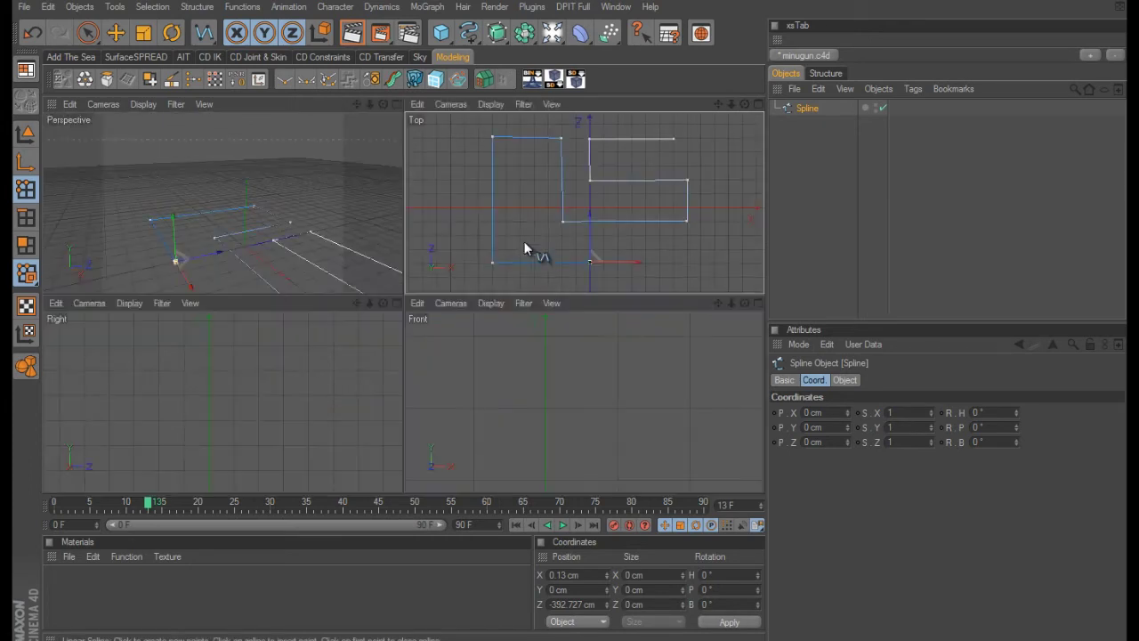
middle_click(352, 239)
left_click_drag(353, 237, 579, 316, "alt")
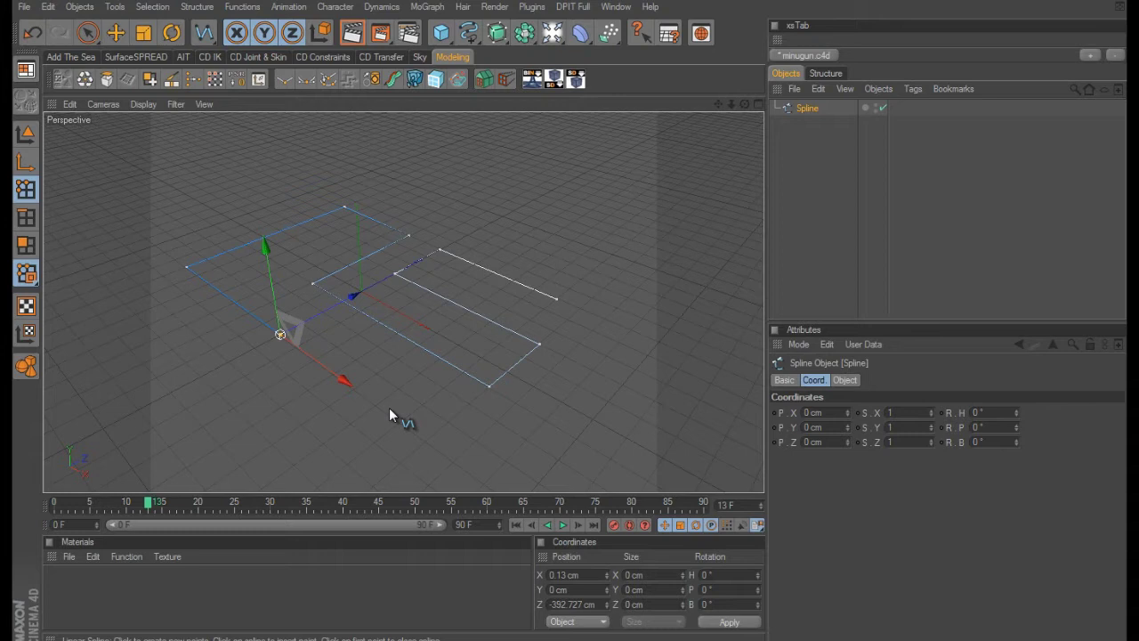
left_click_drag(442, 33, 729, 47)
Step: Add a test Cylinder, inspect it in the Top view, then delete it
middle_click(608, 246)
middle_click(608, 246)
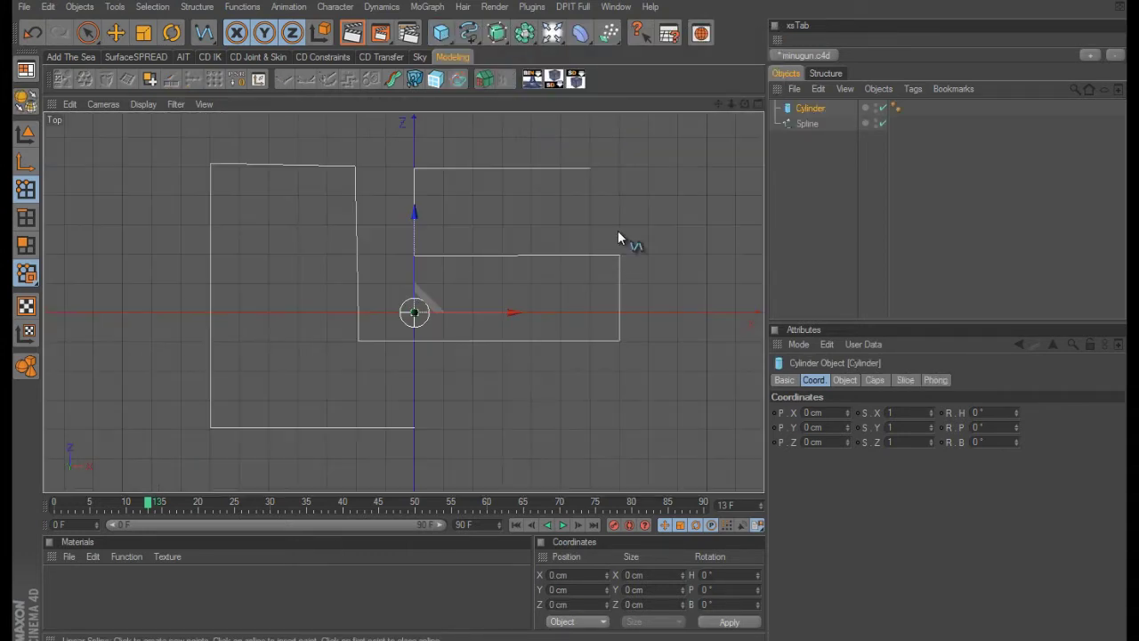
scroll(598, 317, "up", 5)
scroll(596, 323, "up", 2)
middle_click_drag(572, 324, 573, 324, "alt")
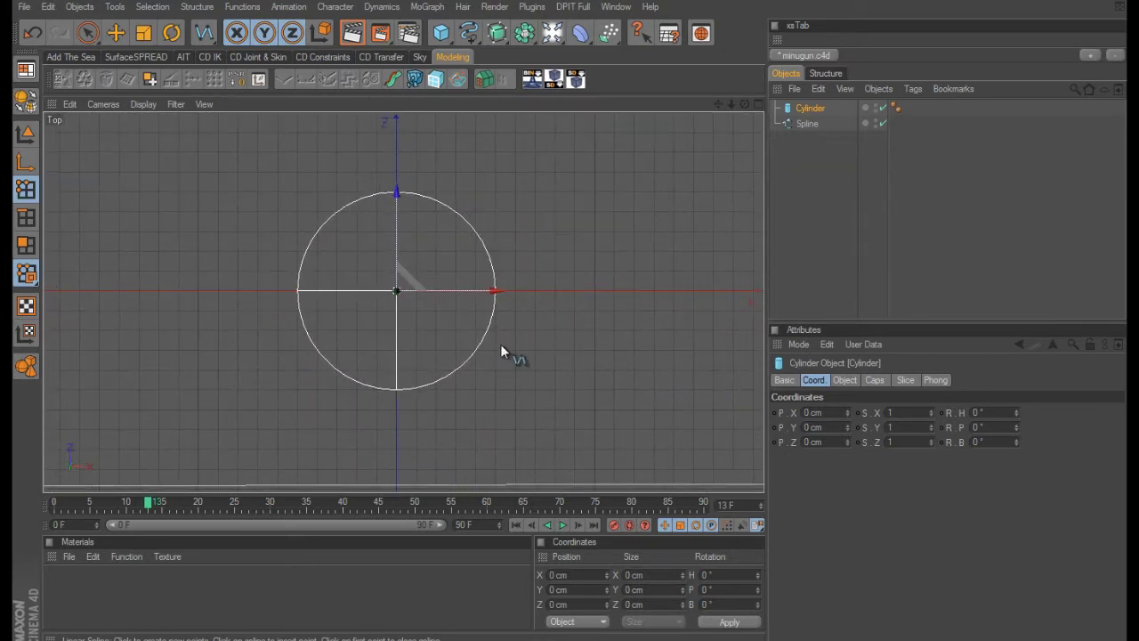
middle_click(558, 276)
middle_click(321, 222)
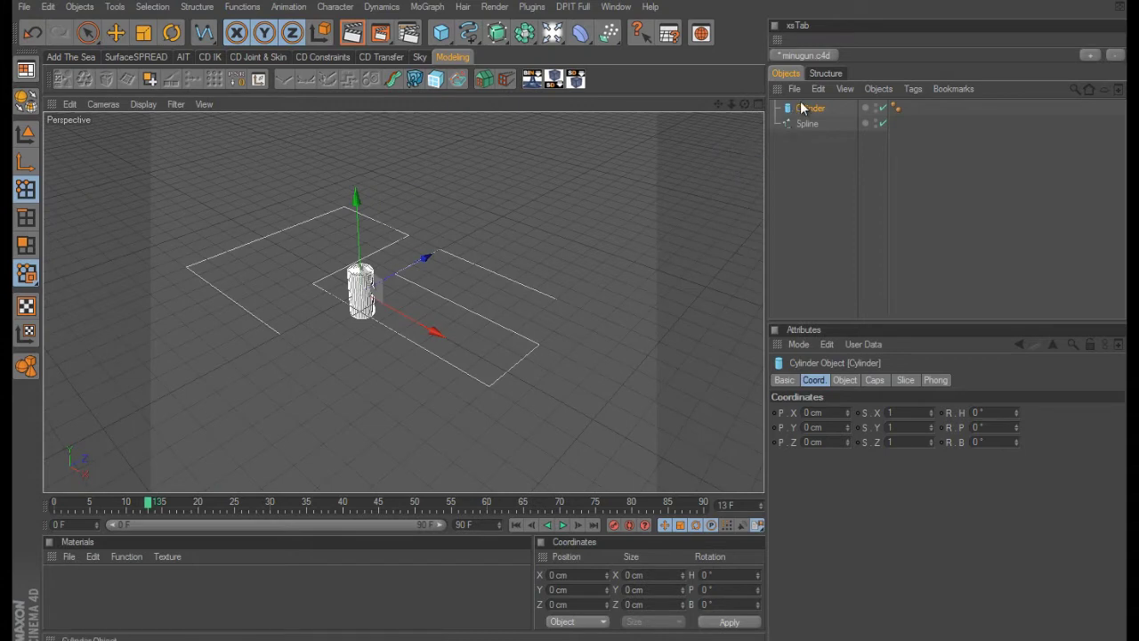
key("Delete")
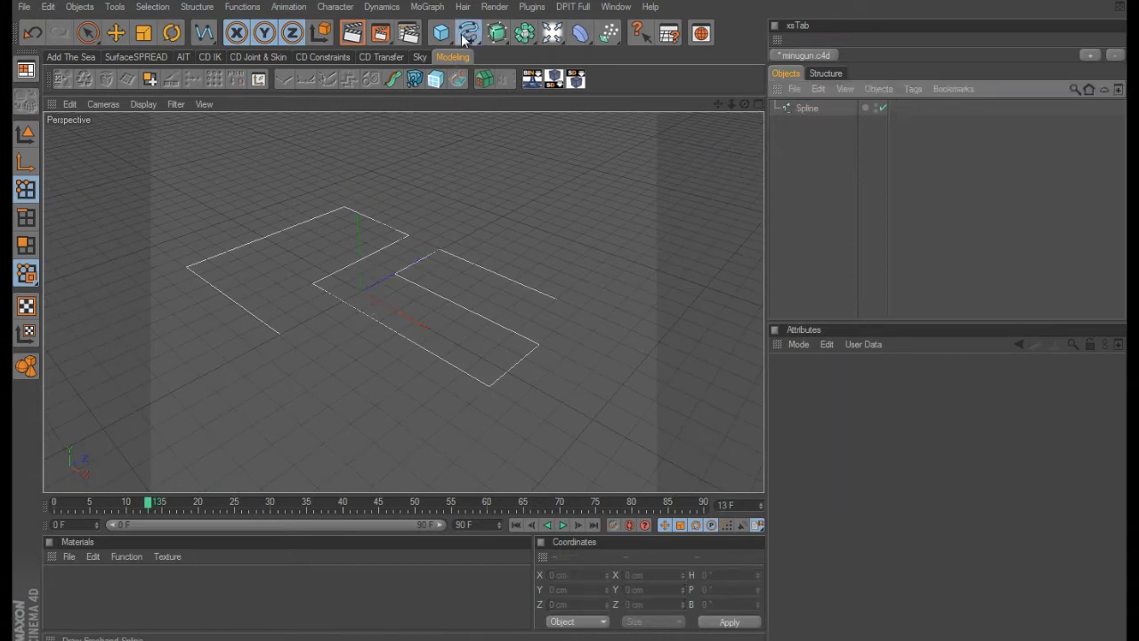
Step: Add a Circle spline and set its radius to 30 cm
left_click_drag(469, 33, 514, 102)
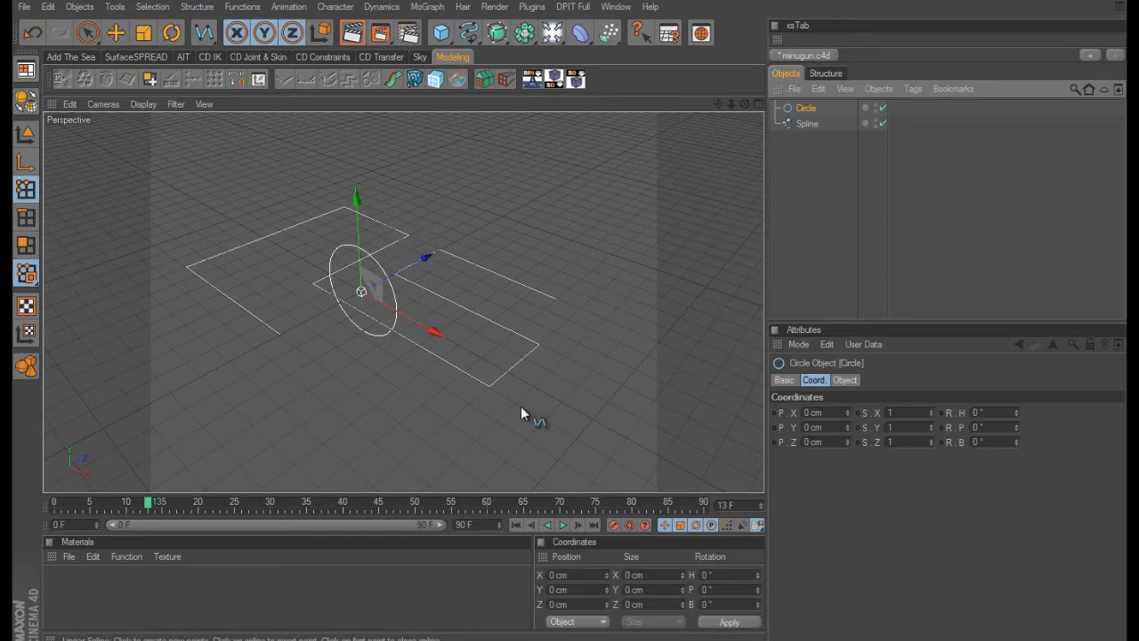
left_click(844, 380)
left_click_drag(899, 438, 899, 445)
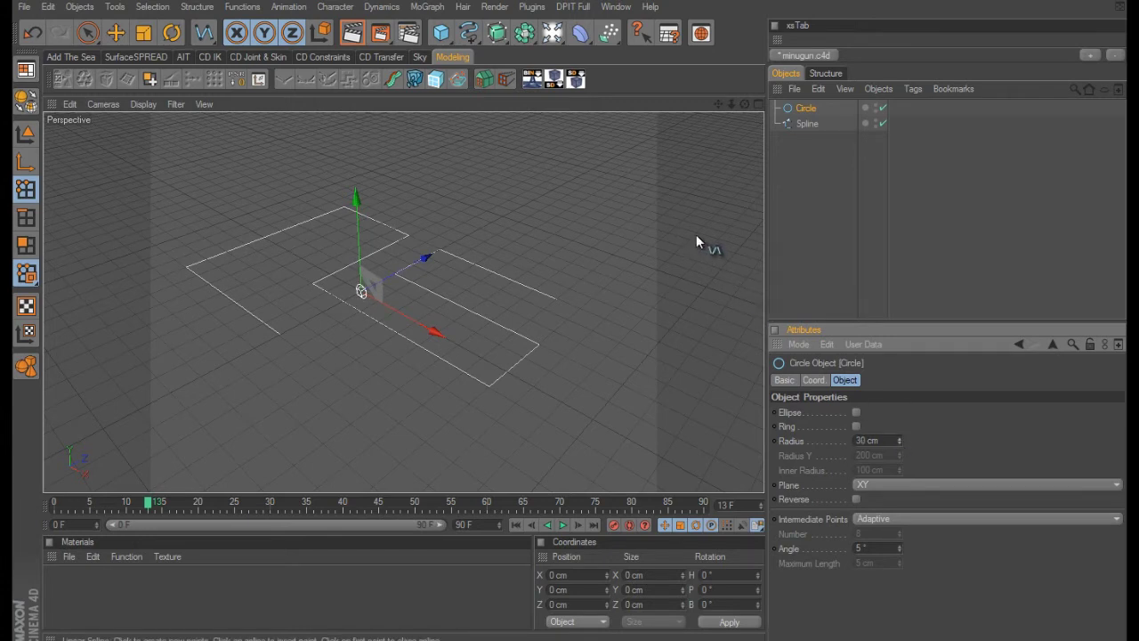
Step: Add a Sweep NURBS and nest the Circle and Spline under it, Circle first
left_click(26, 134)
left_click(116, 33)
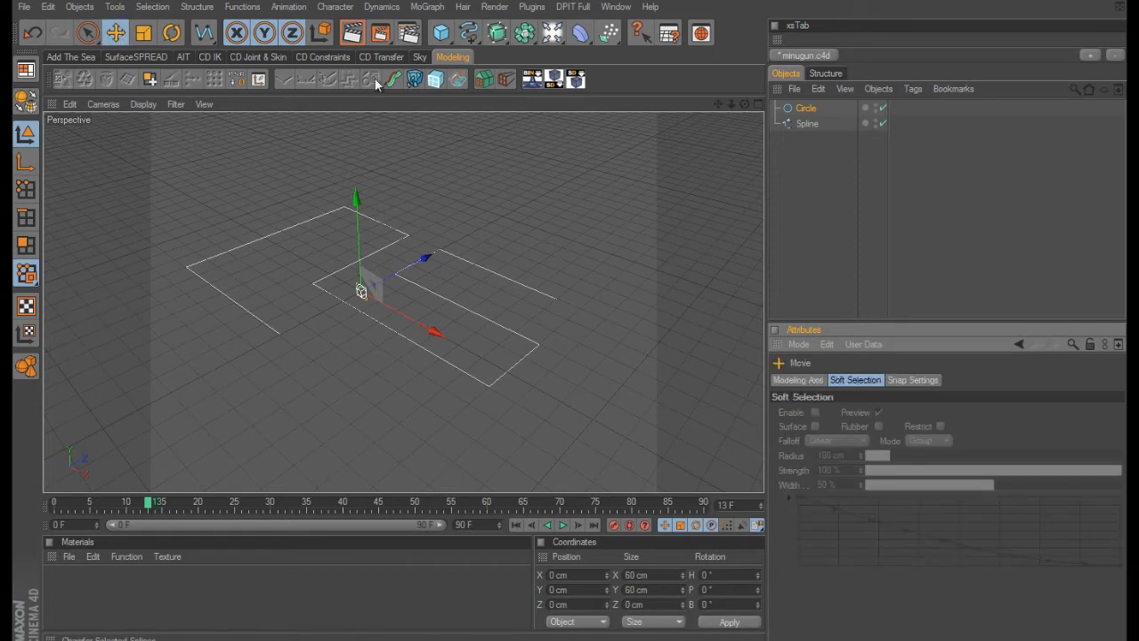
left_click_drag(495, 36, 553, 104)
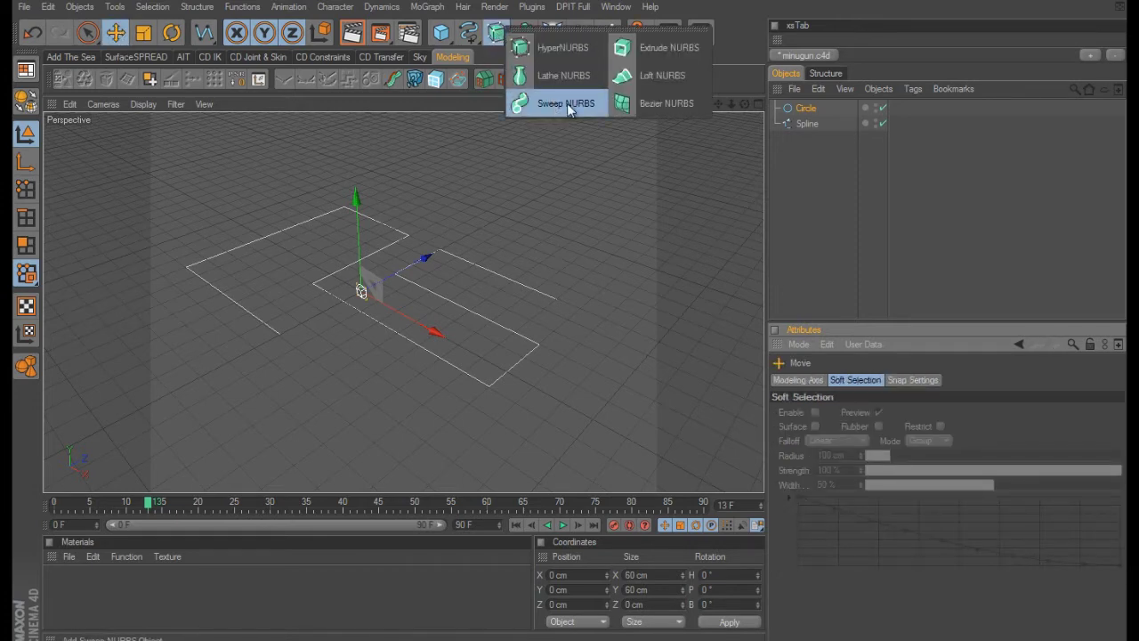
left_click_drag(569, 105, 569, 107)
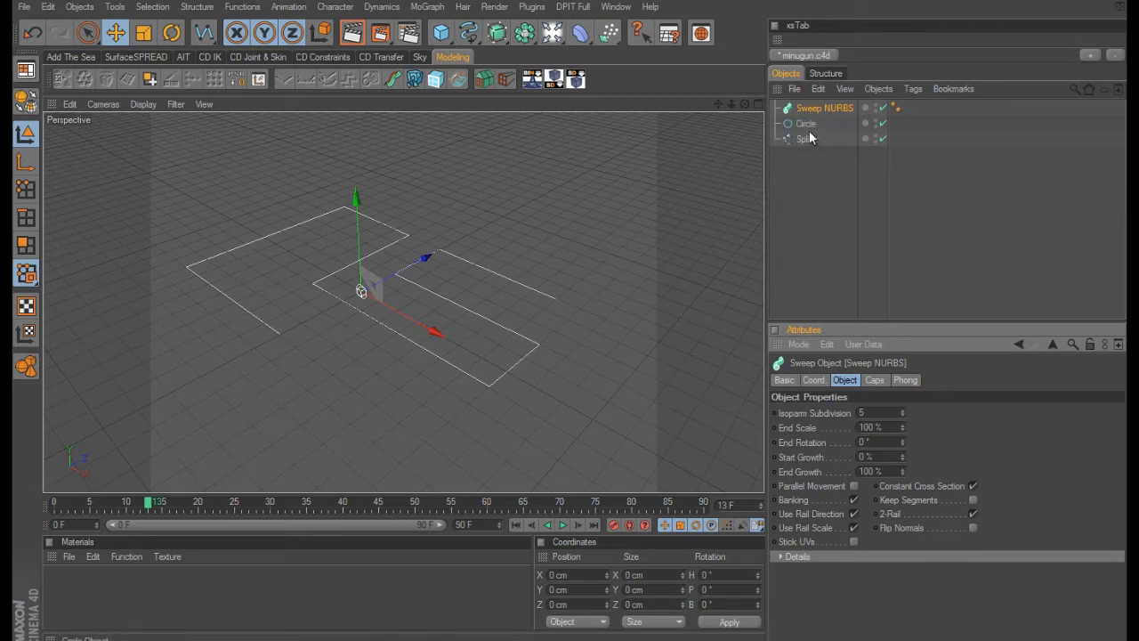
left_click_drag(833, 154, 809, 115)
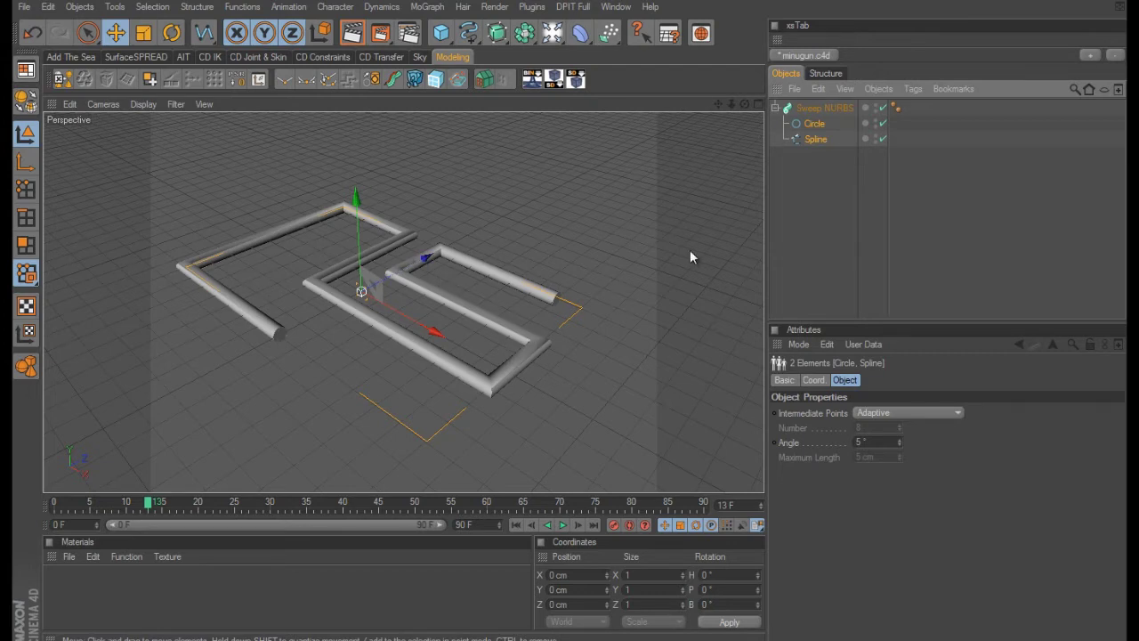
left_click(818, 127)
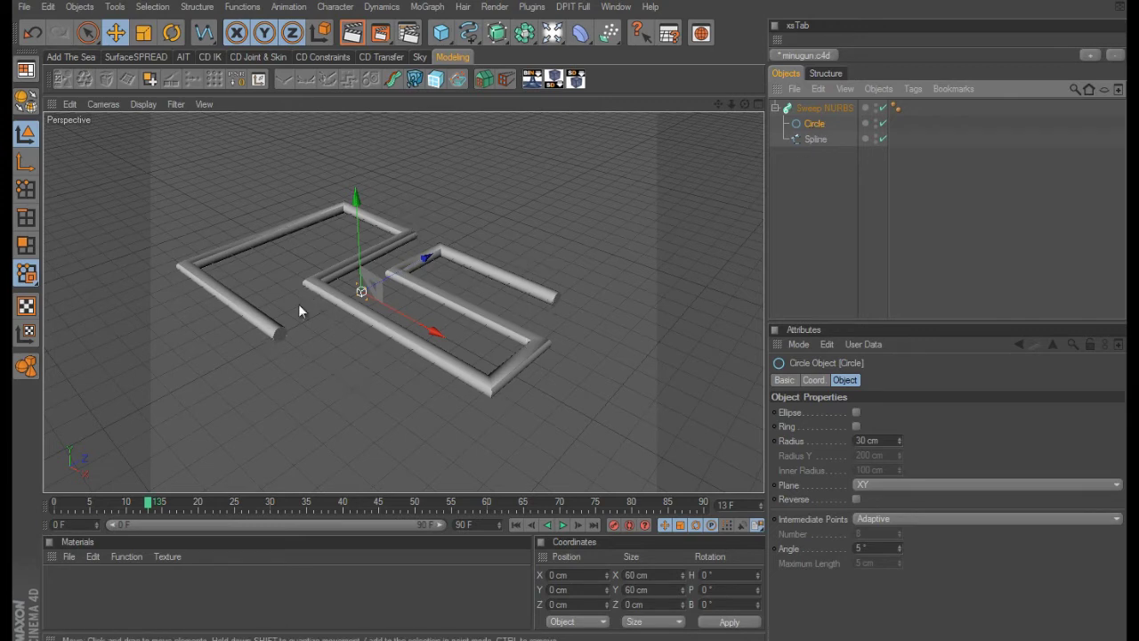
Step: Move the Spline above the Circle to see the disc, then restore Circle above Spline
left_click(815, 140)
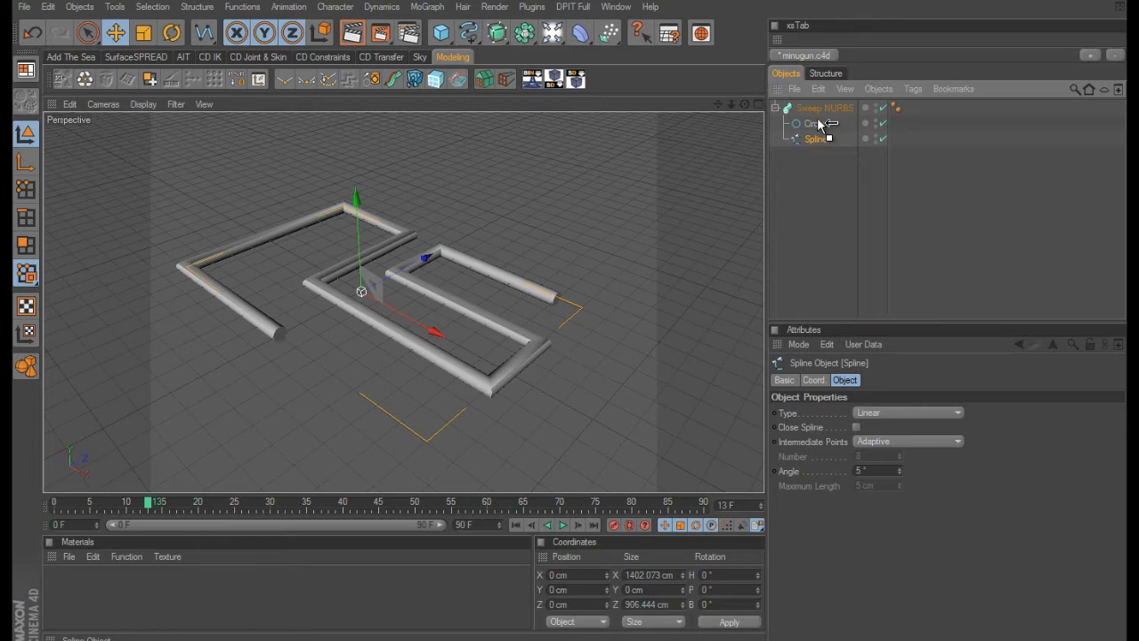
left_click_drag(819, 119, 819, 119)
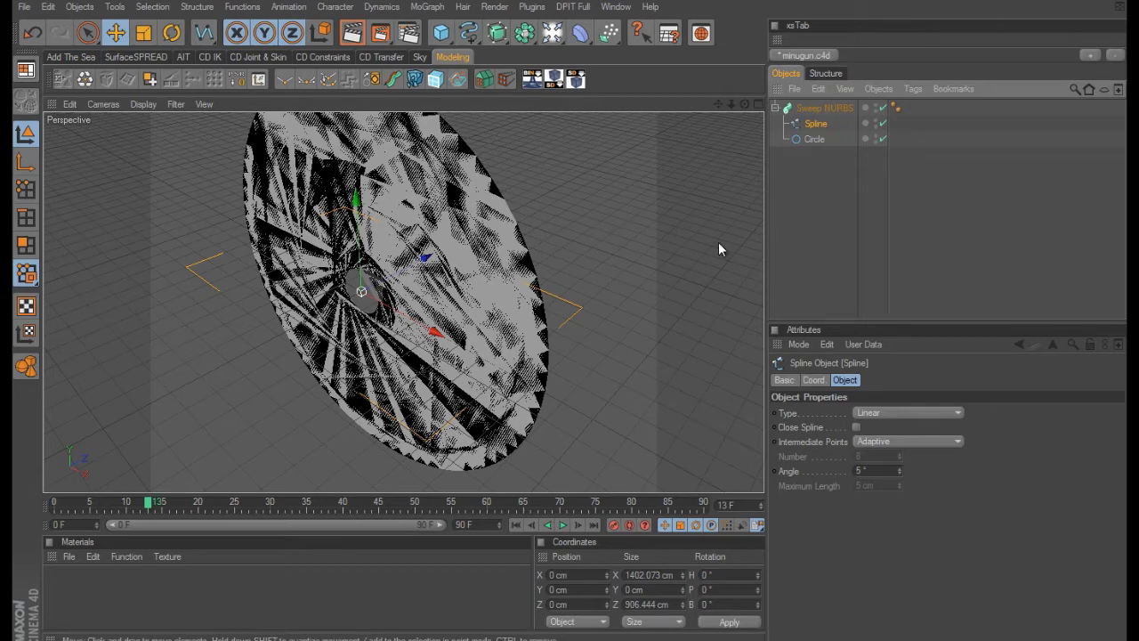
left_click_drag(732, 101, 565, 315)
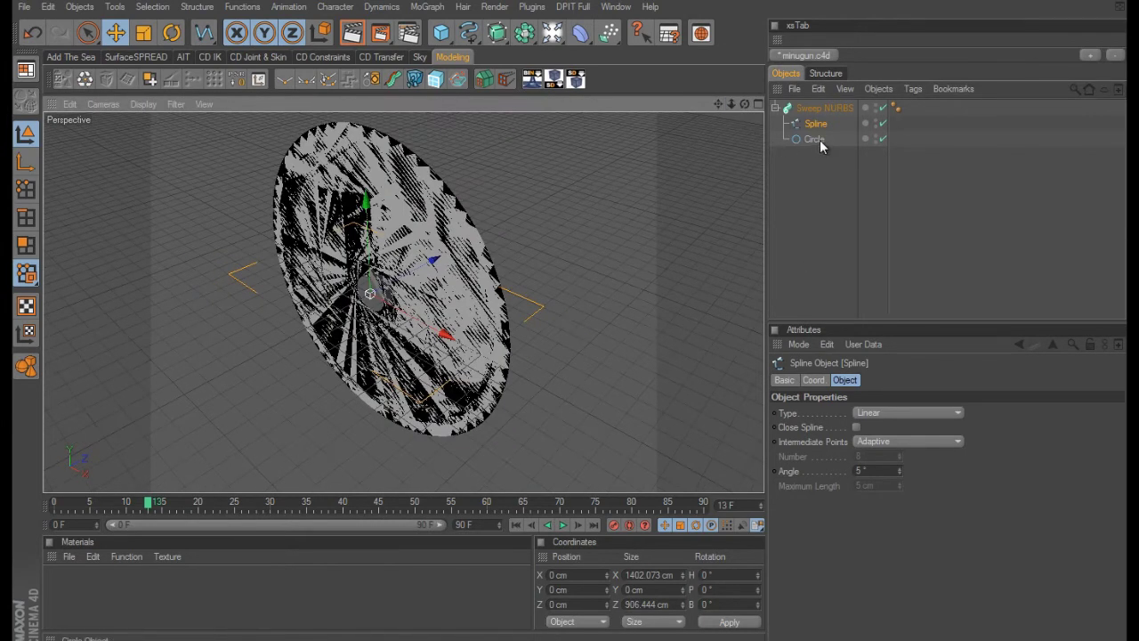
left_click_drag(820, 140, 820, 125)
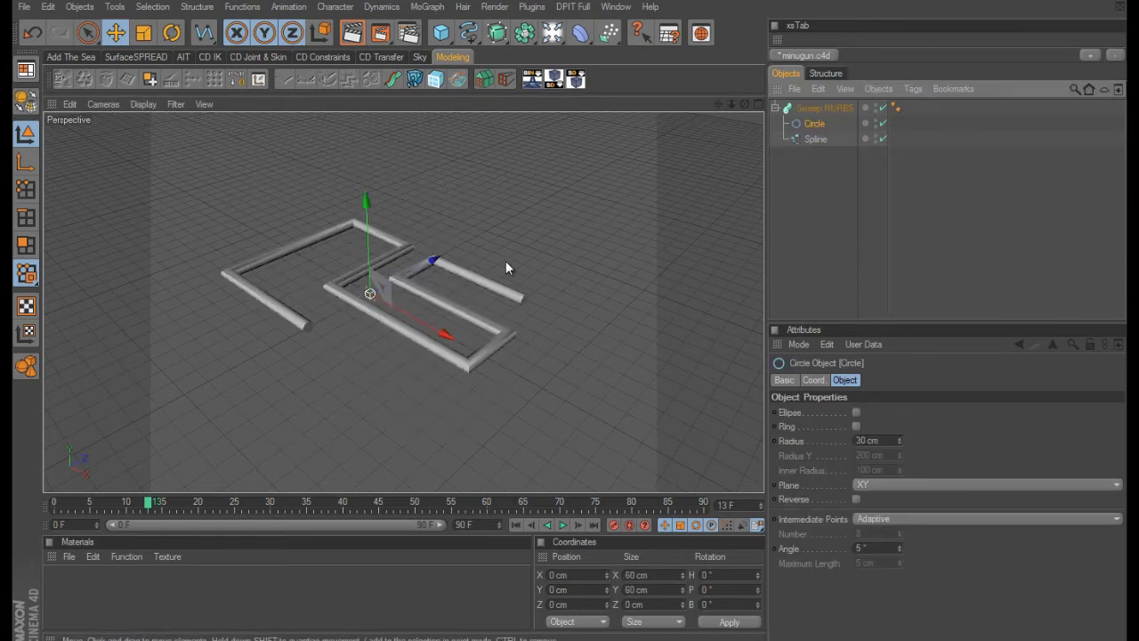
scroll(505, 260, "up", 3)
mouse_move(575, 316)
left_mouse_down("alt")
mouse_move(551, 314)
mouse_move(596, 313)
mouse_move(573, 323)
left_mouse_up("alt")
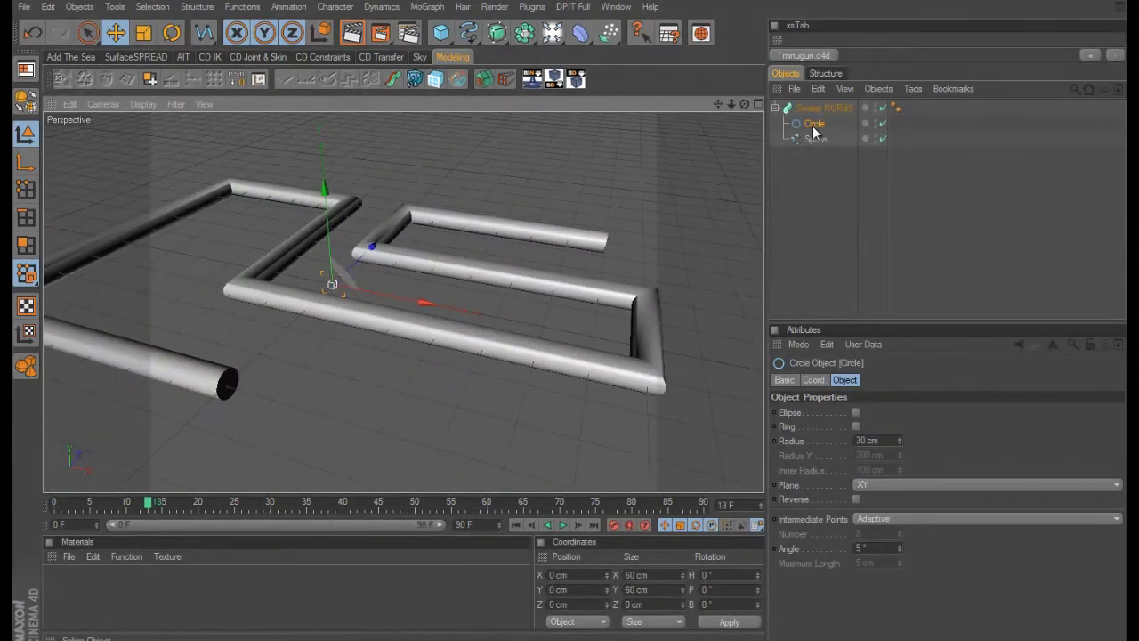
left_click(831, 108)
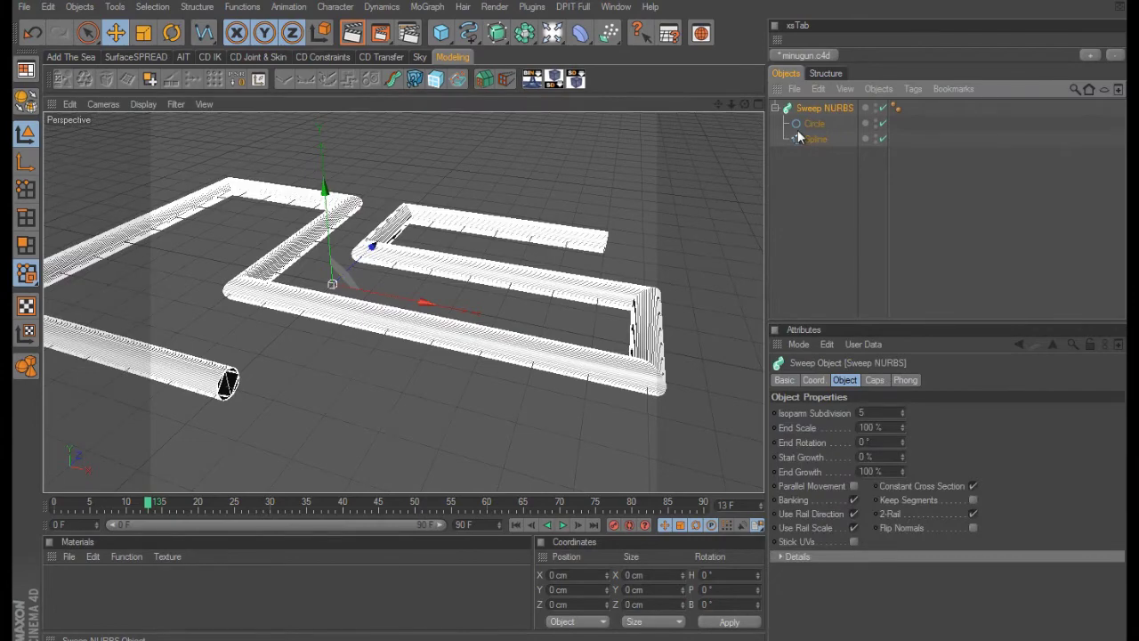
mouse_move(478, 229)
middle_mouse_down("alt")
mouse_move(575, 321)
mouse_move(474, 234)
middle_mouse_up("alt")
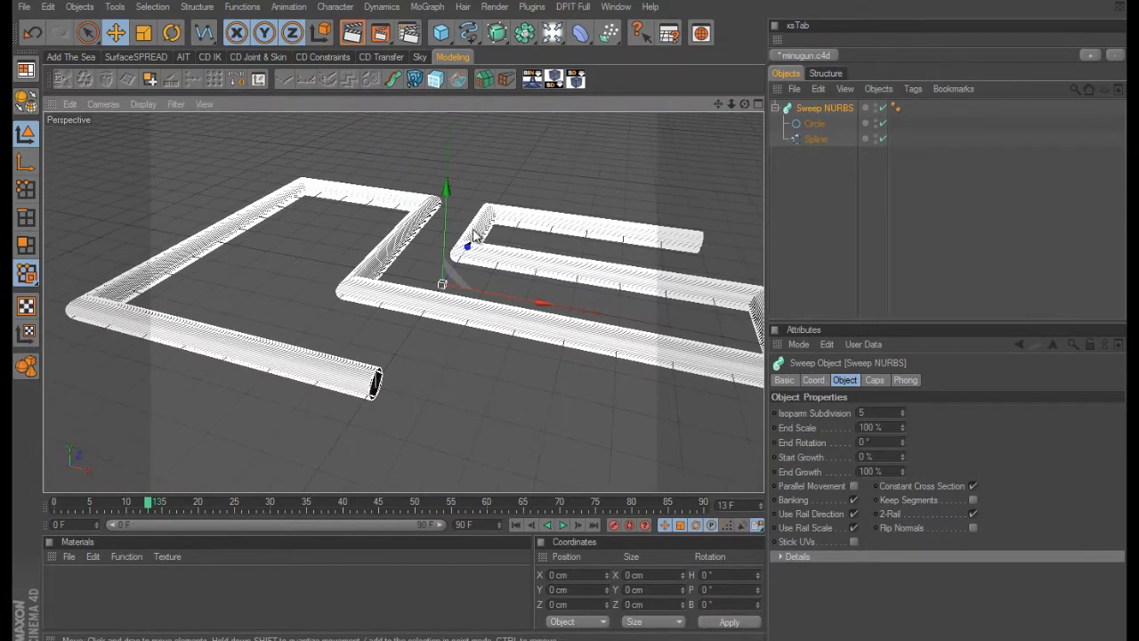
left_click_drag(475, 235, 609, 322, "alt")
scroll(580, 320, "up", 10)
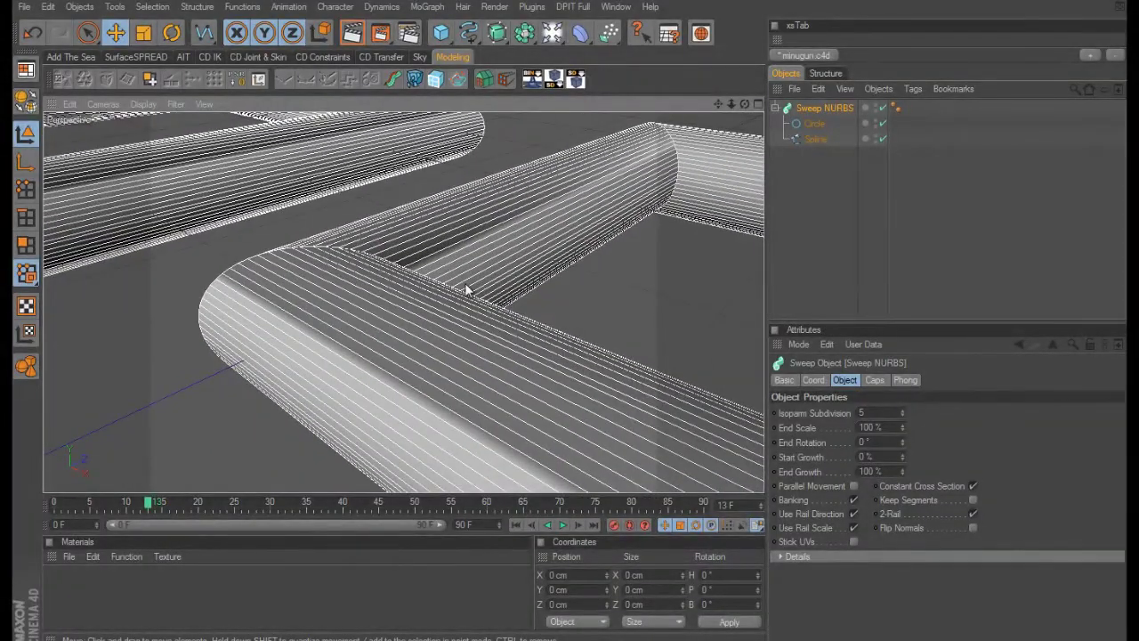
scroll(570, 322, "down", 3)
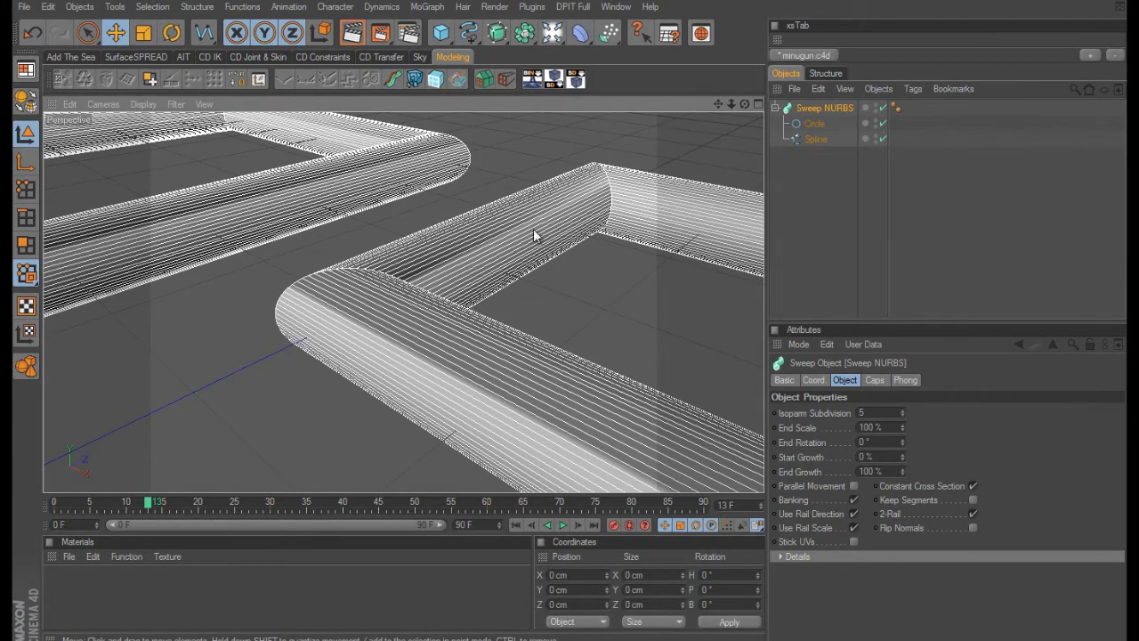
scroll(602, 251, "down", 5)
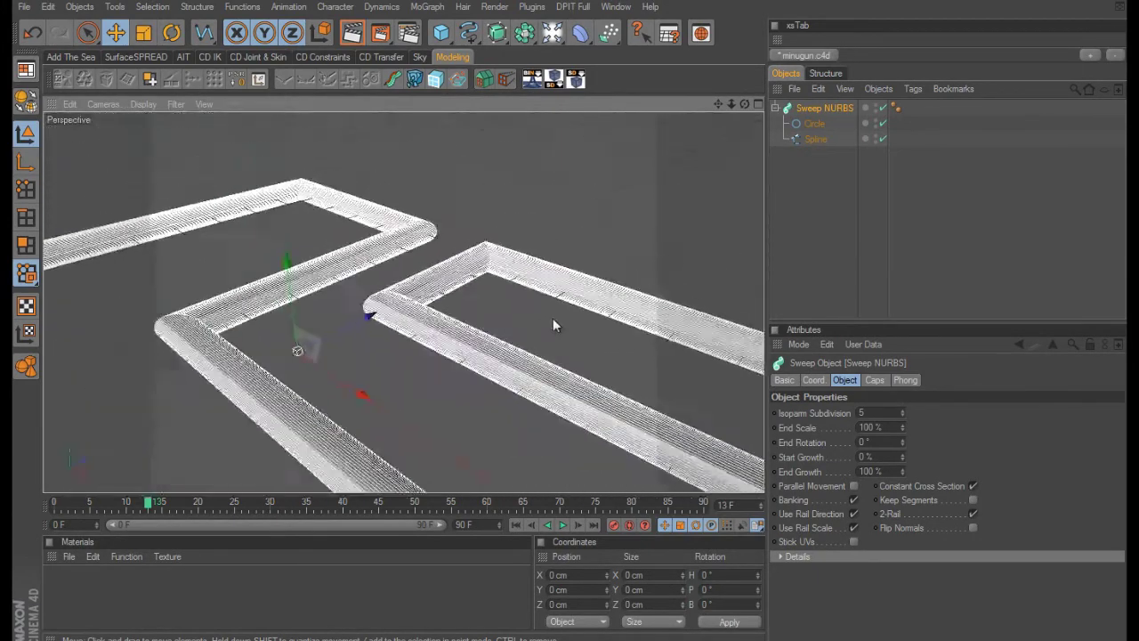
left_click_drag(607, 258, 570, 314, "alt")
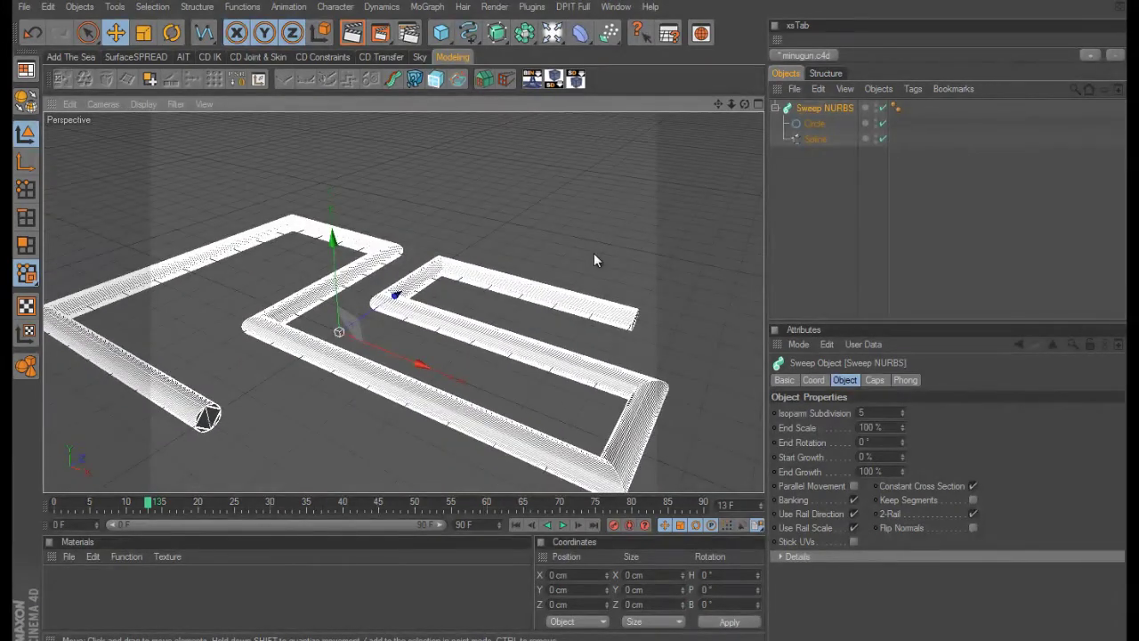
left_click(816, 125)
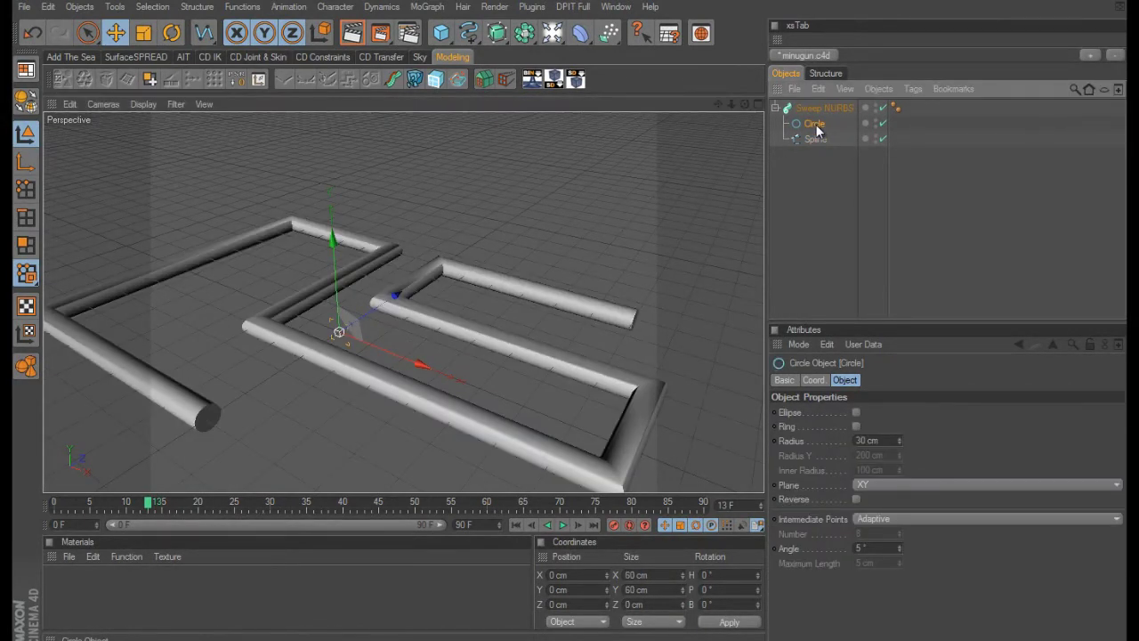
left_click(880, 519)
left_click(881, 562)
left_click(900, 537)
left_click(900, 536)
left_click(900, 537)
left_click(900, 537)
left_click(899, 537)
left_click(900, 537)
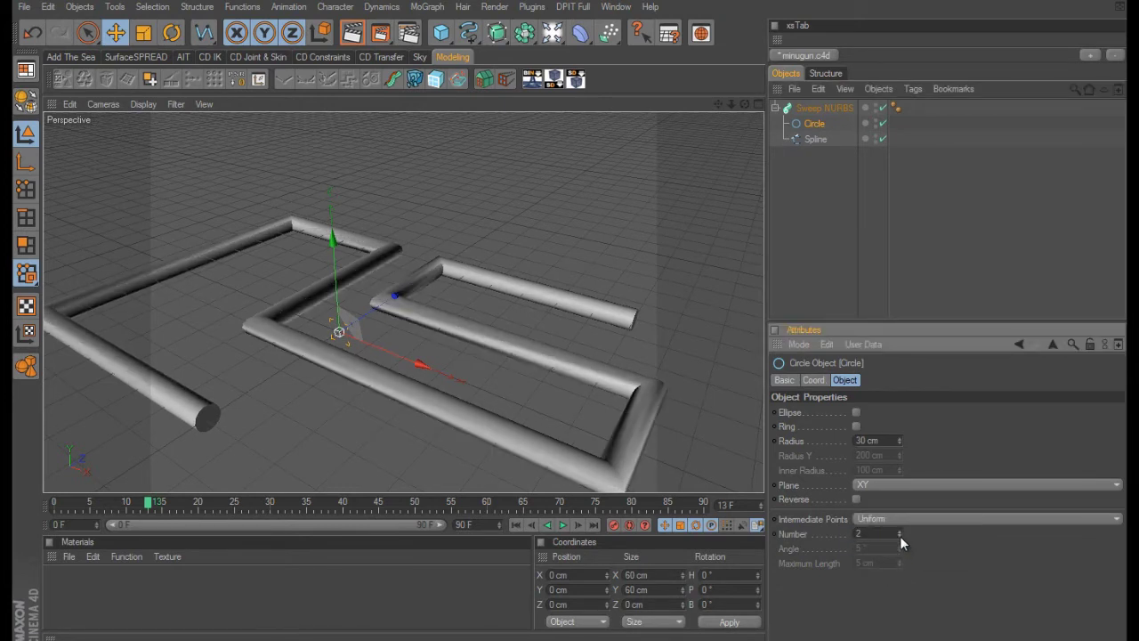
left_click(834, 106)
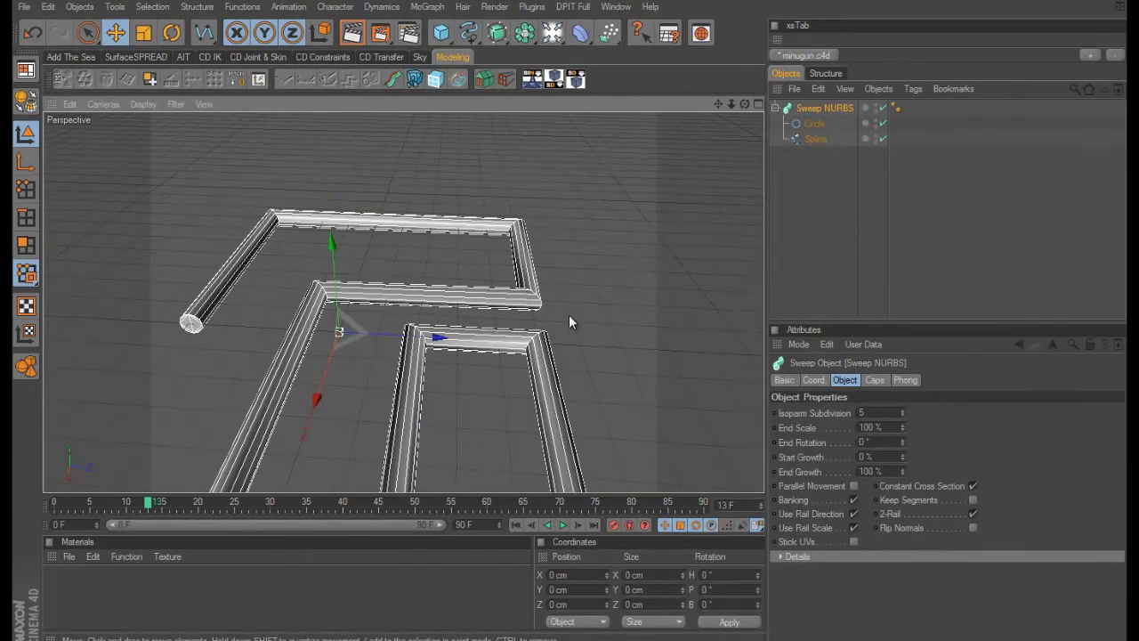
mouse_move(570, 322)
left_mouse_down("alt")
mouse_move(580, 315)
mouse_move(572, 323)
left_mouse_up("alt")
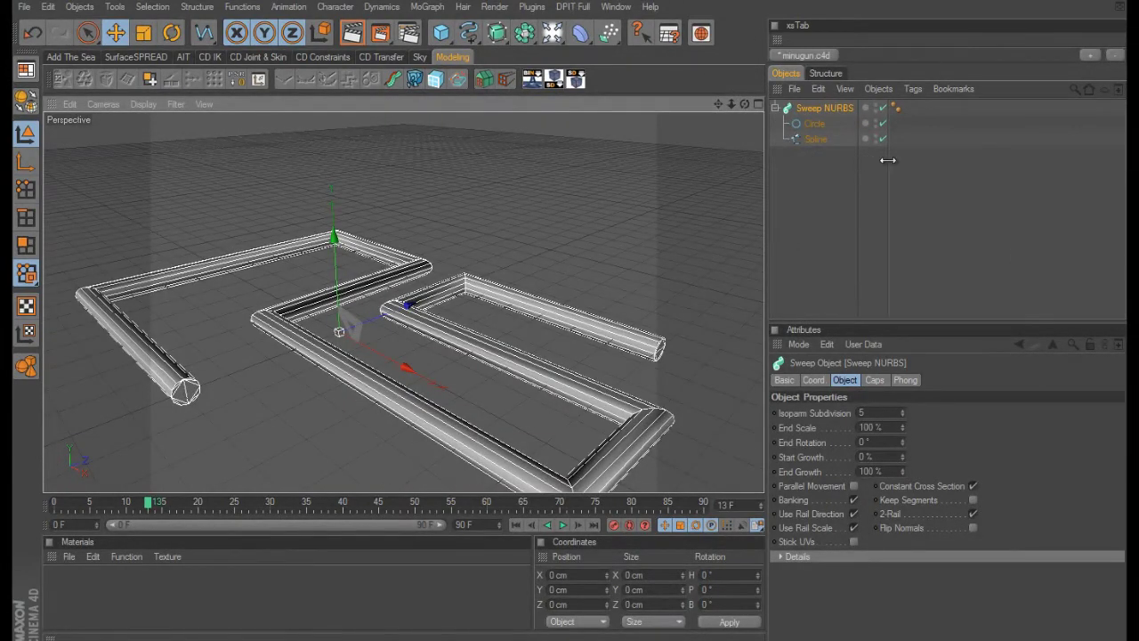
left_click_drag(887, 160, 909, 160)
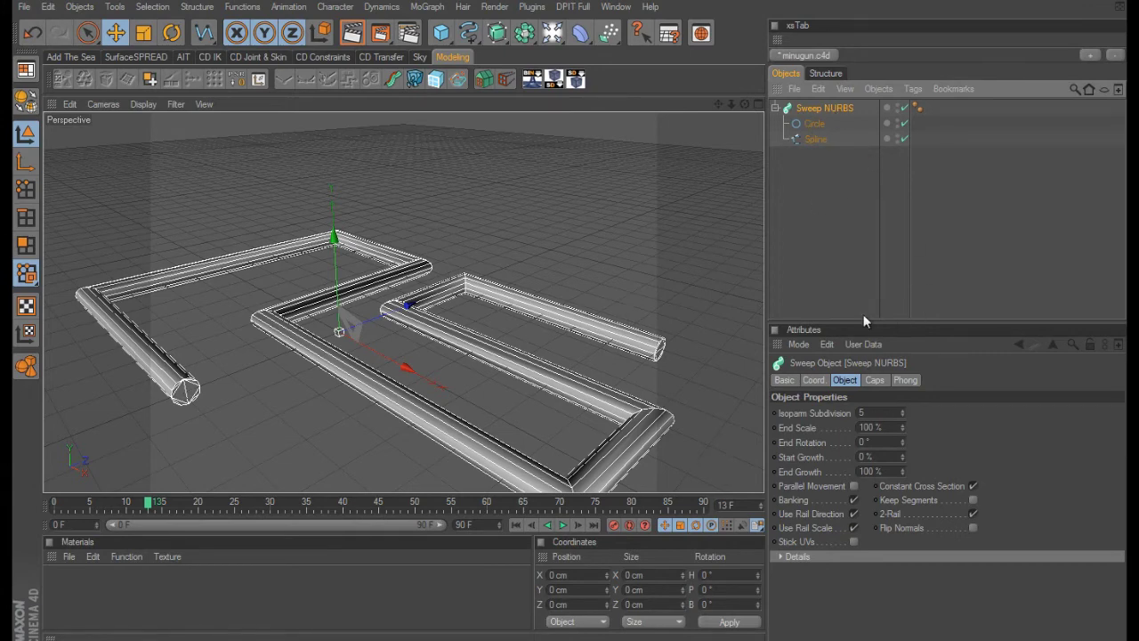
left_click(813, 124)
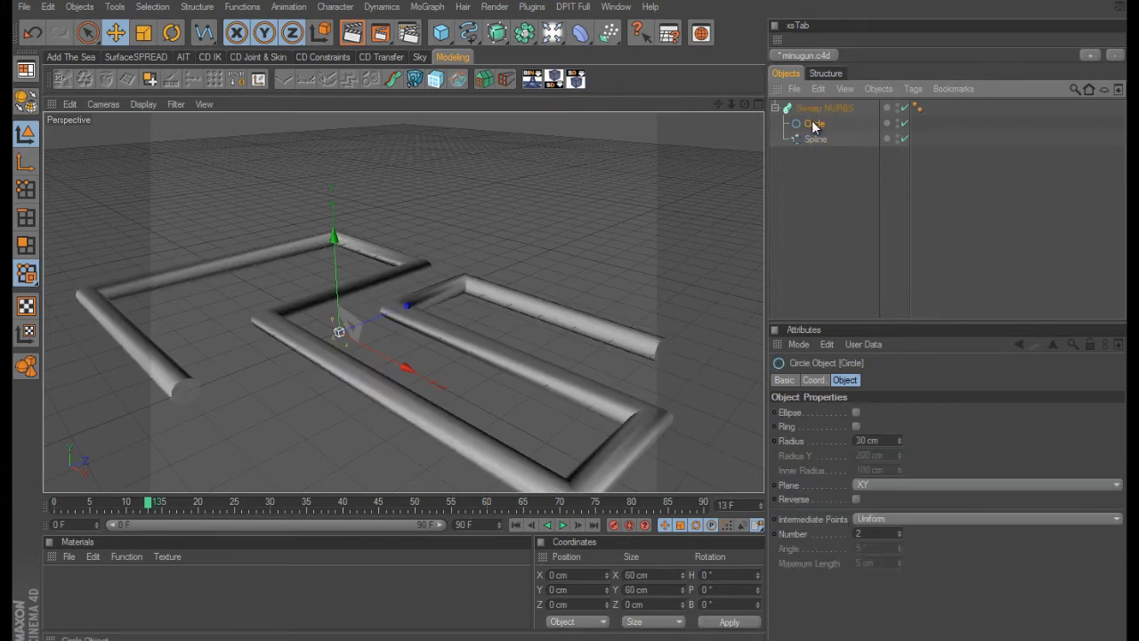
left_click(876, 519)
left_click(881, 580)
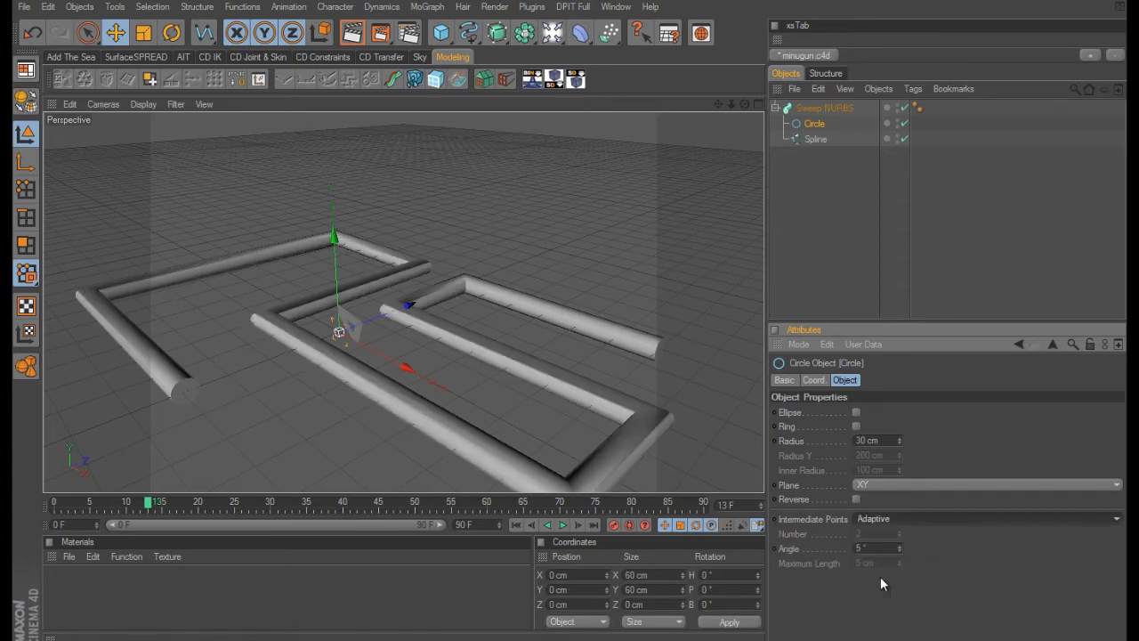
Step: Check the sweep's 744 polygons, then set the Circle's intermediate points to Uniform
left_click(824, 108)
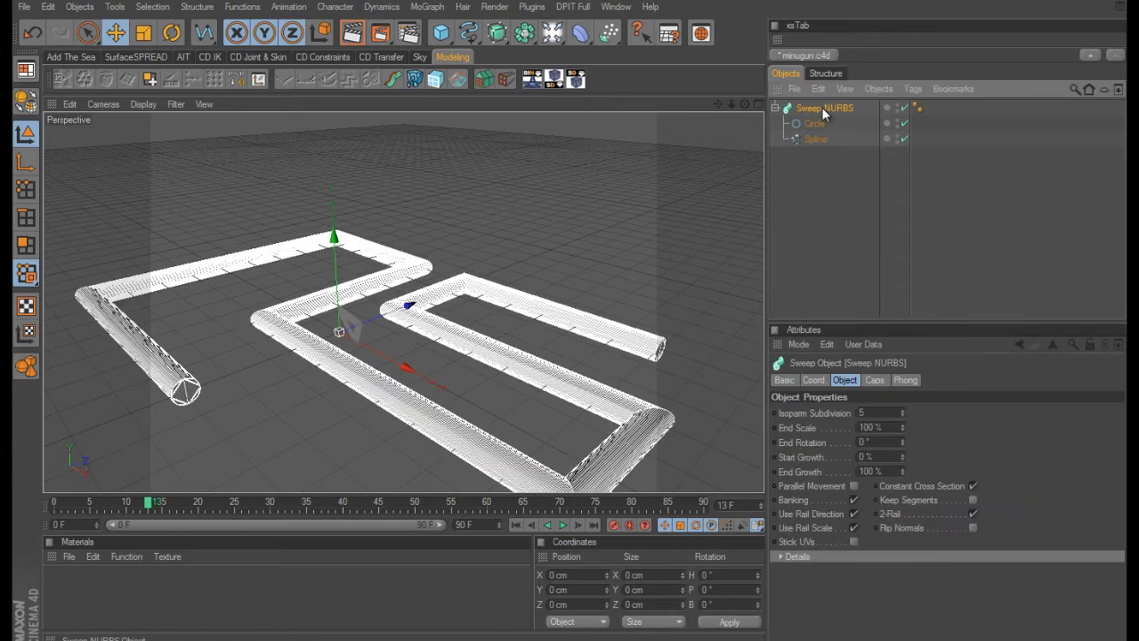
left_click(881, 89)
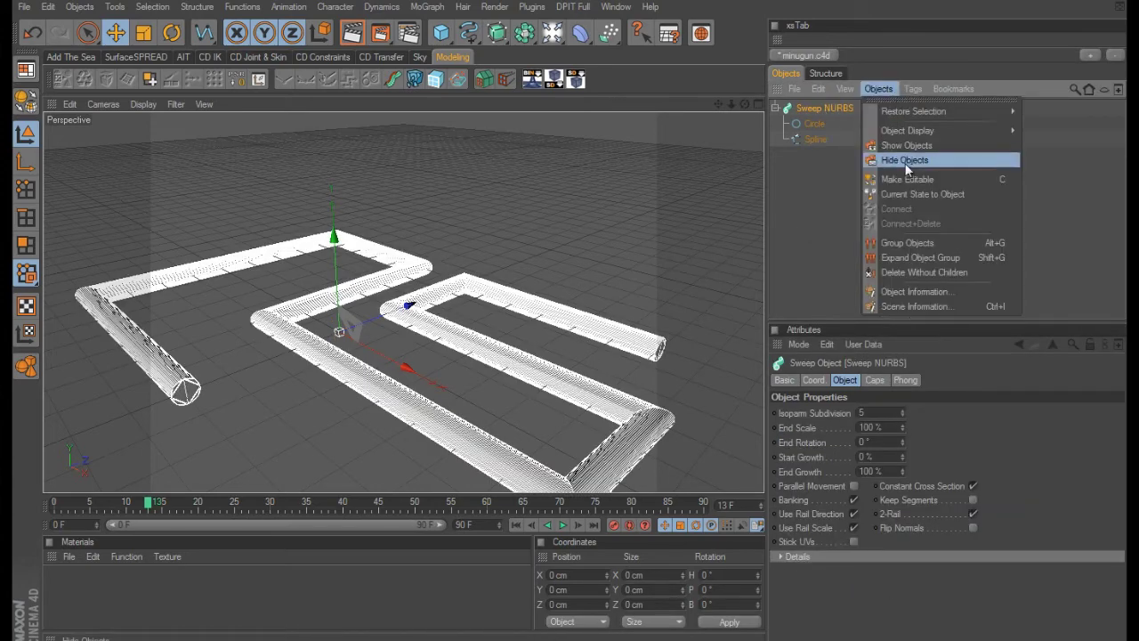
left_click(907, 291)
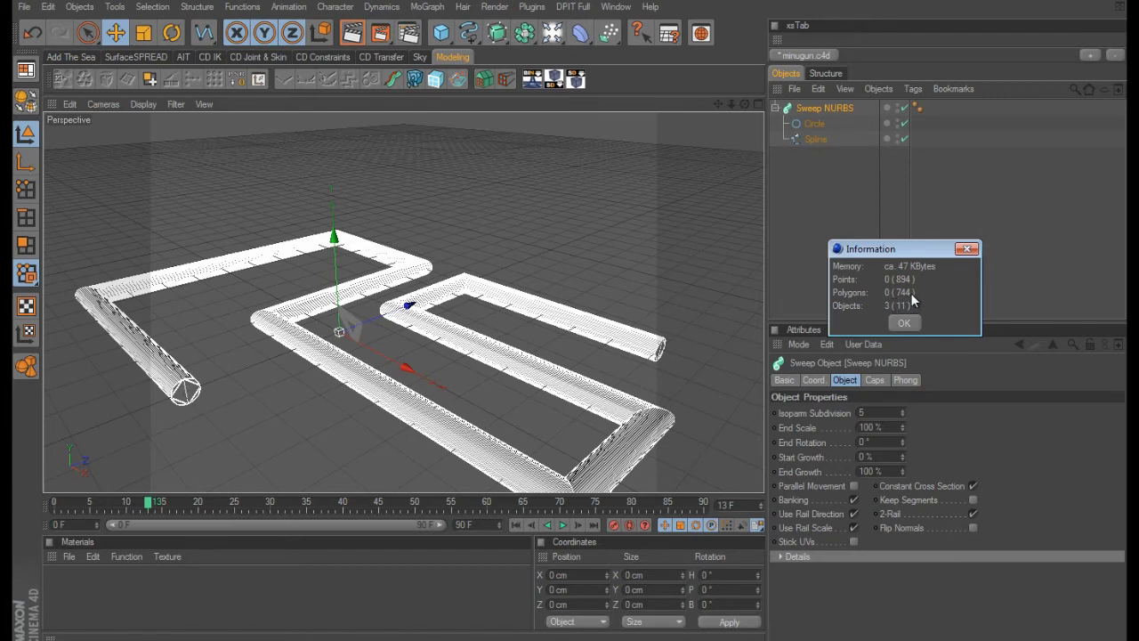
left_click(904, 324)
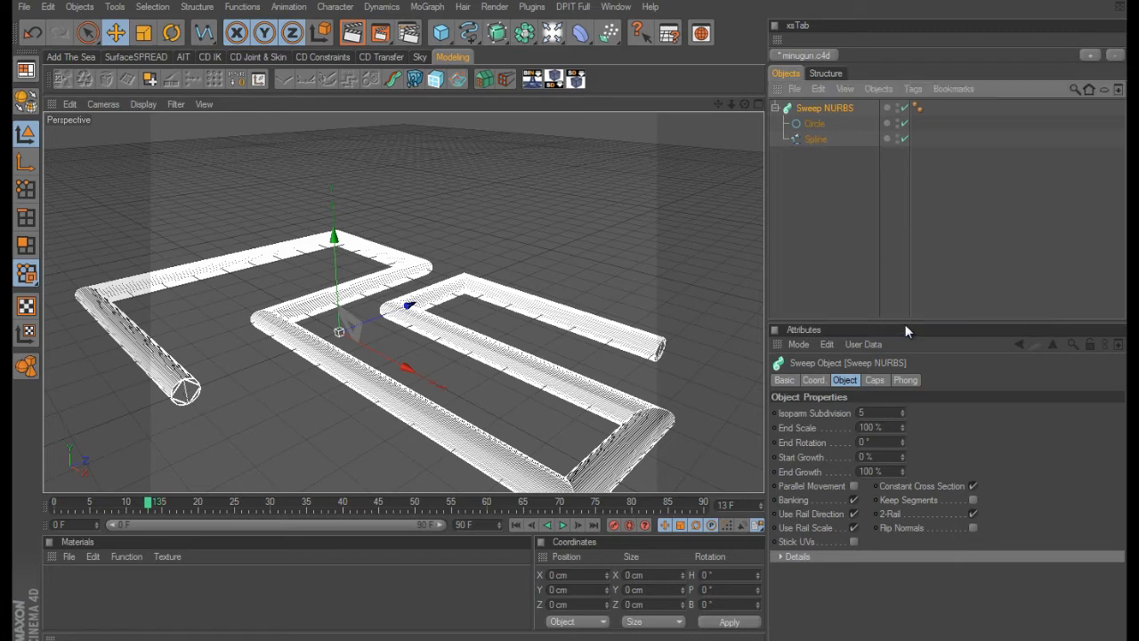
left_click(812, 125)
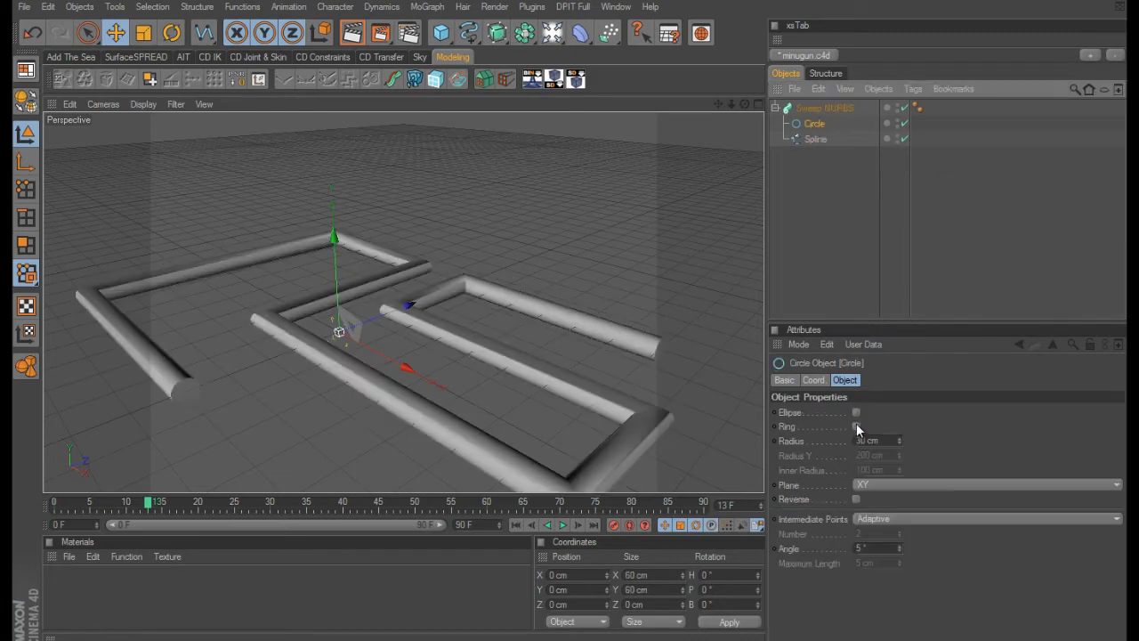
left_click(877, 519)
left_click(881, 567)
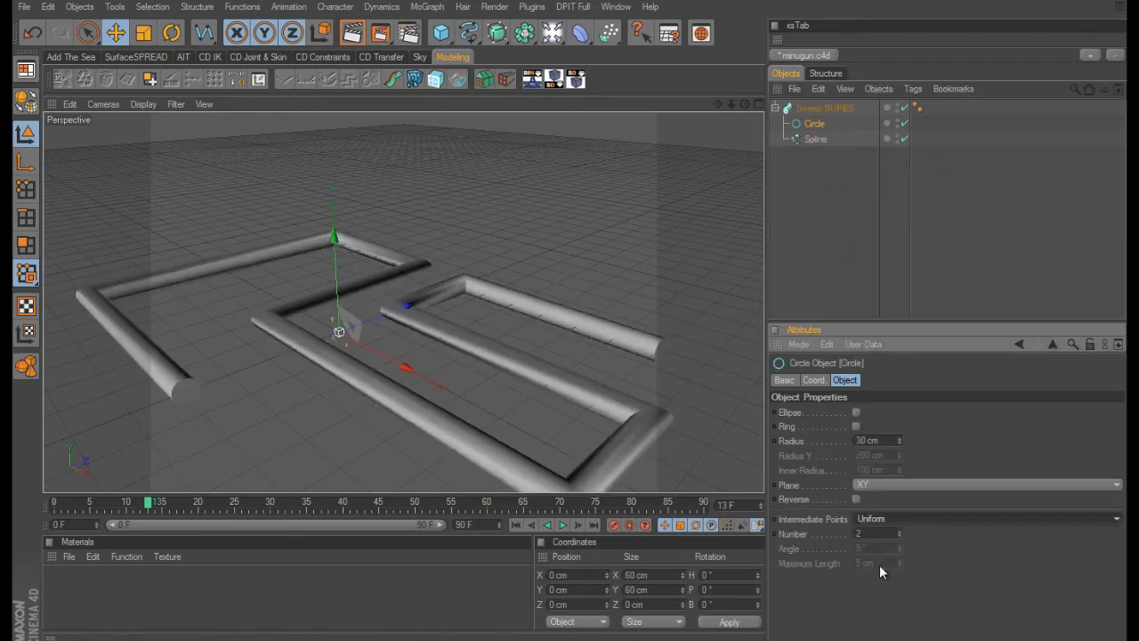
Step: Confirm the sweep now has 166 points and 128 polygons, then orbit to a top-down view
left_click(844, 109)
left_click(877, 89)
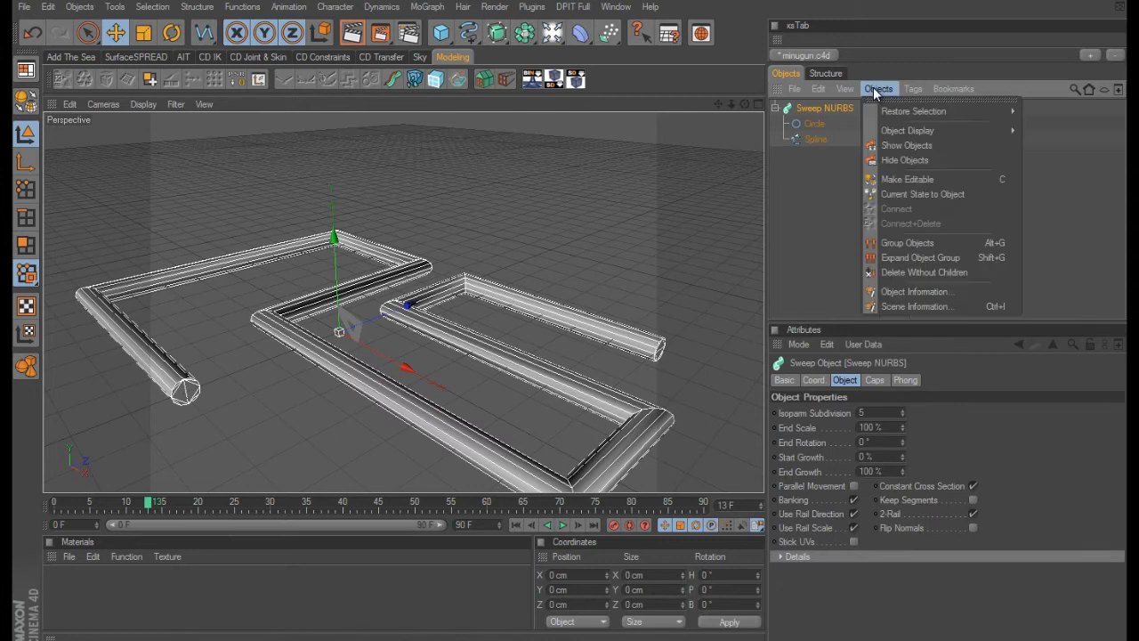
left_click(909, 294)
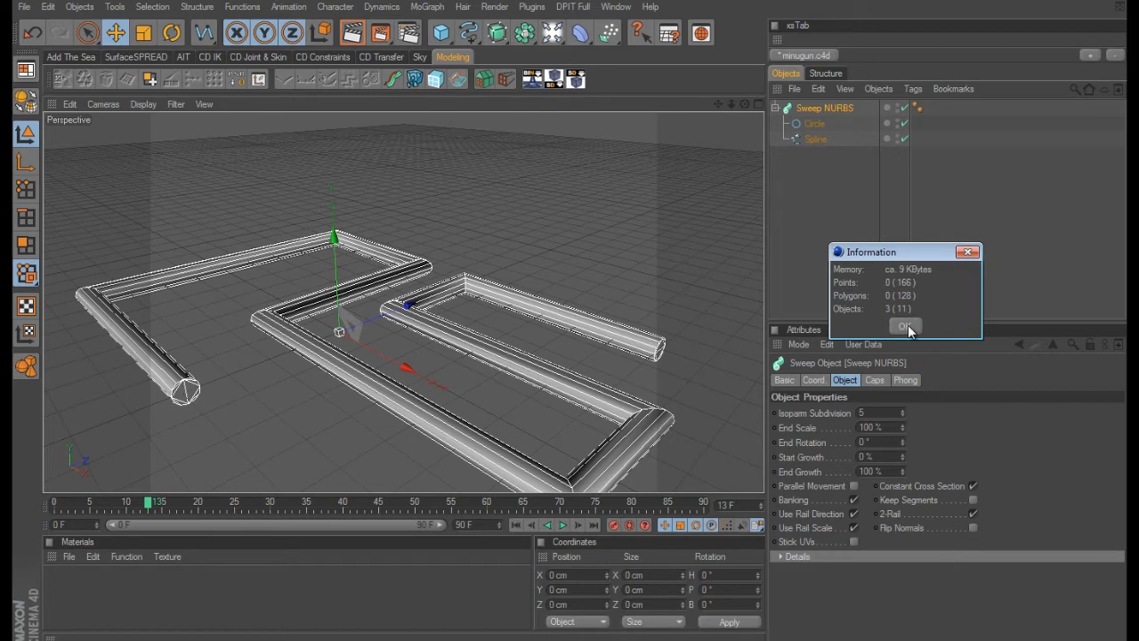
left_click(904, 325)
left_click_drag(595, 245, 574, 322, "alt")
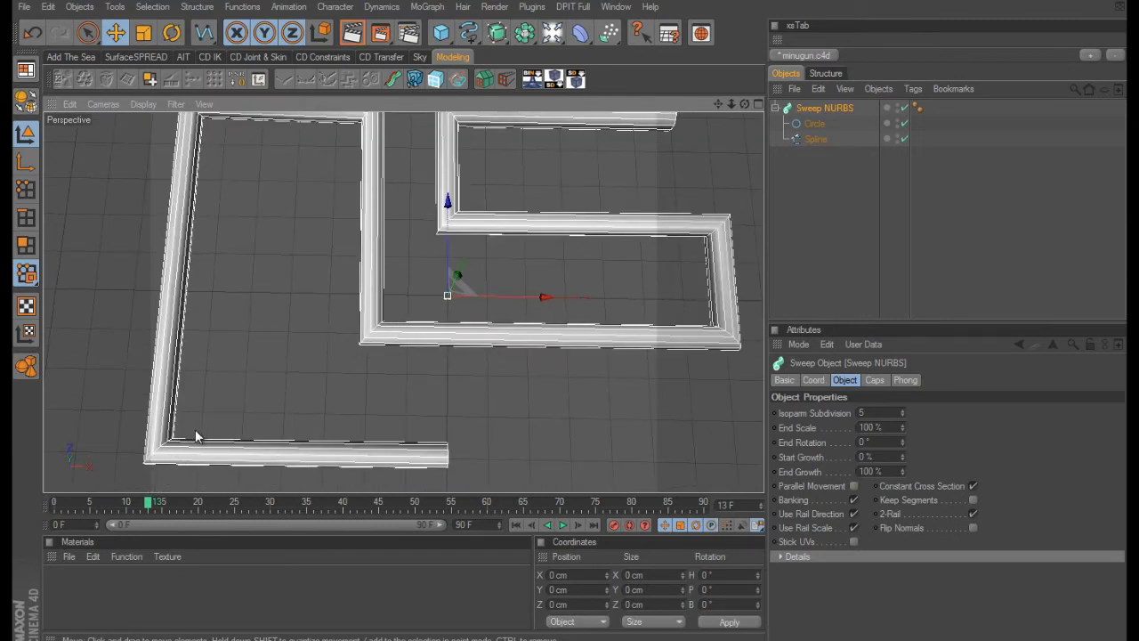
left_click(905, 107)
left_click(815, 140)
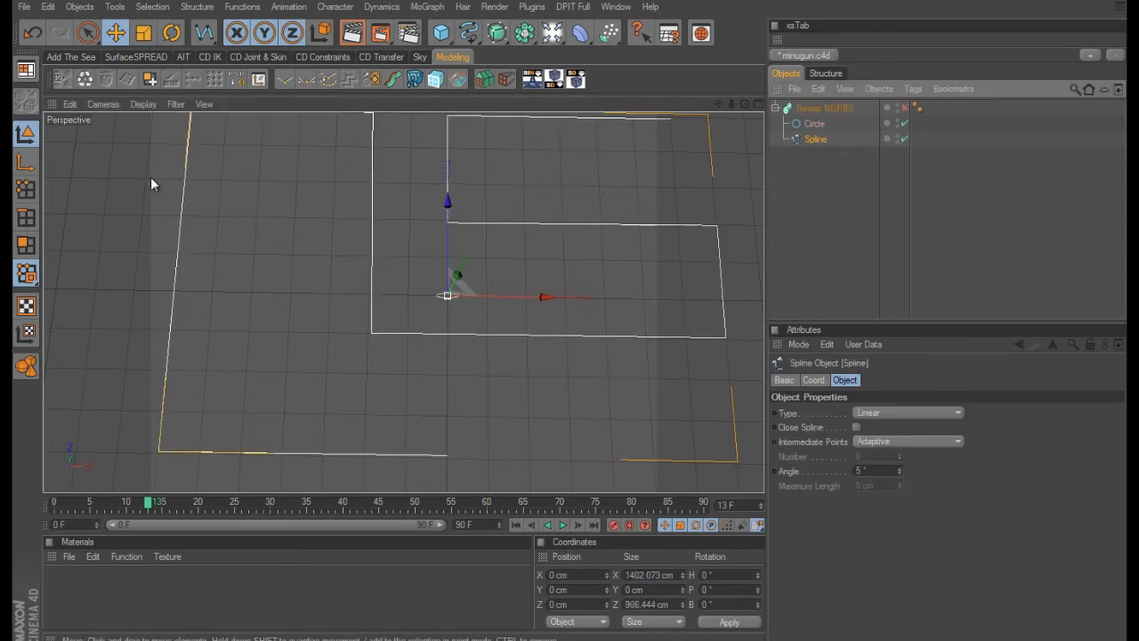
left_click(26, 190)
left_click(87, 33)
middle_click(448, 258)
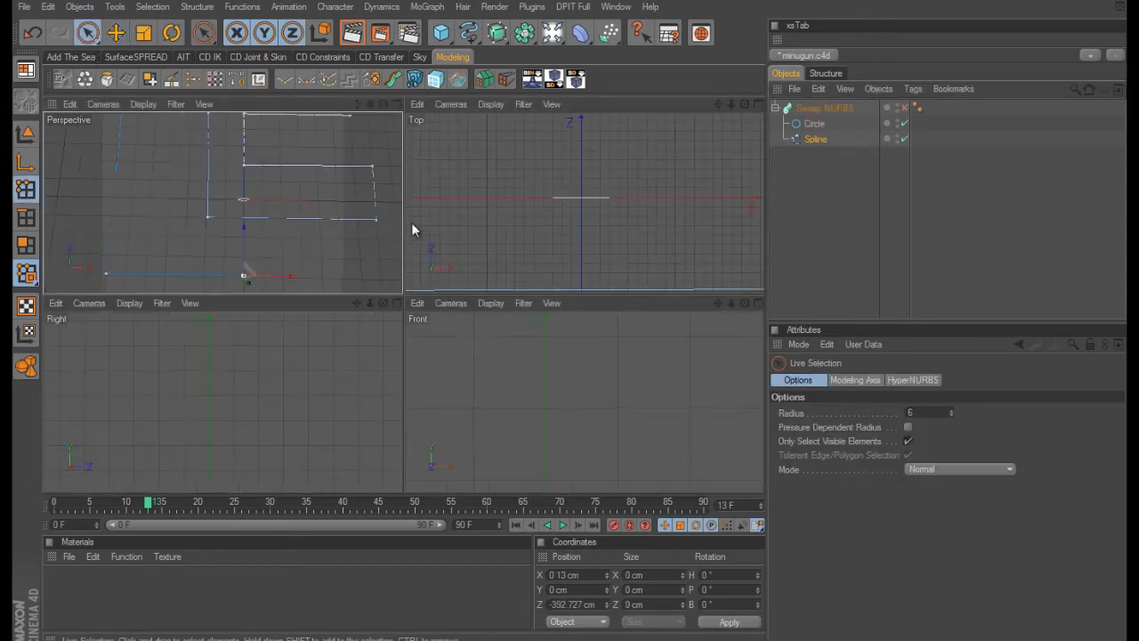
middle_click(544, 212)
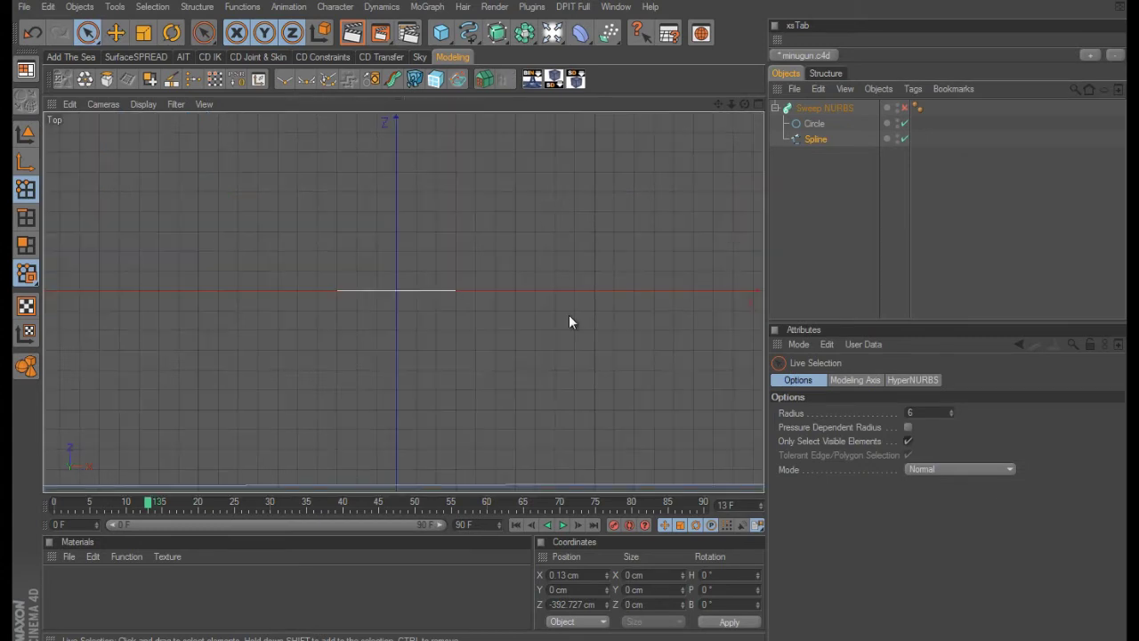
scroll(552, 326, "down", 5)
scroll(571, 323, "up", 2)
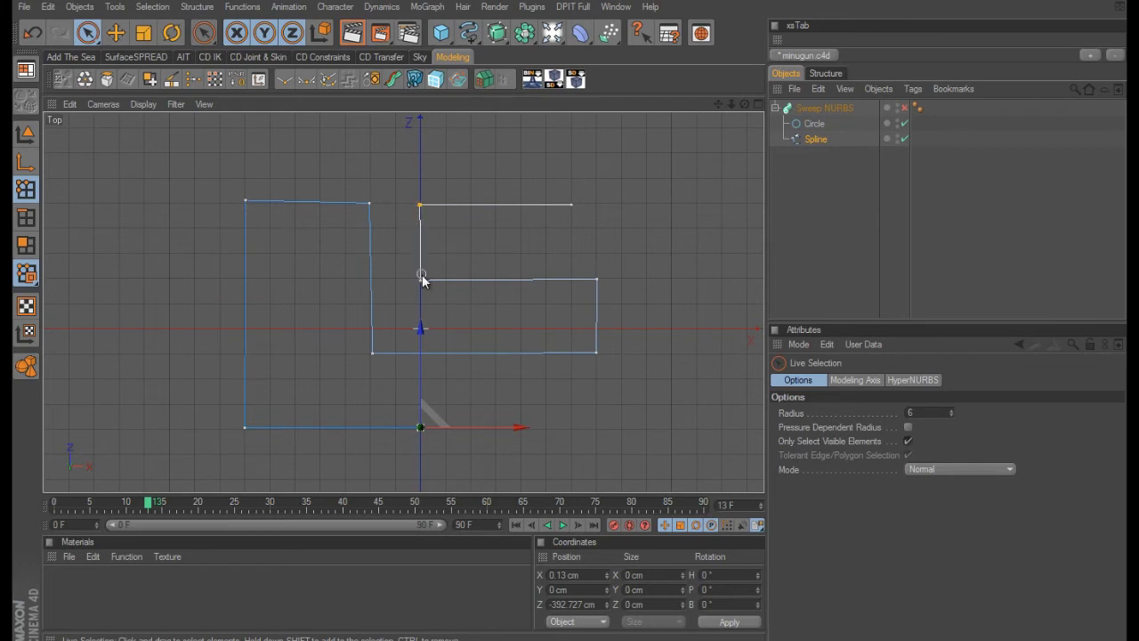
key("ctrl+a")
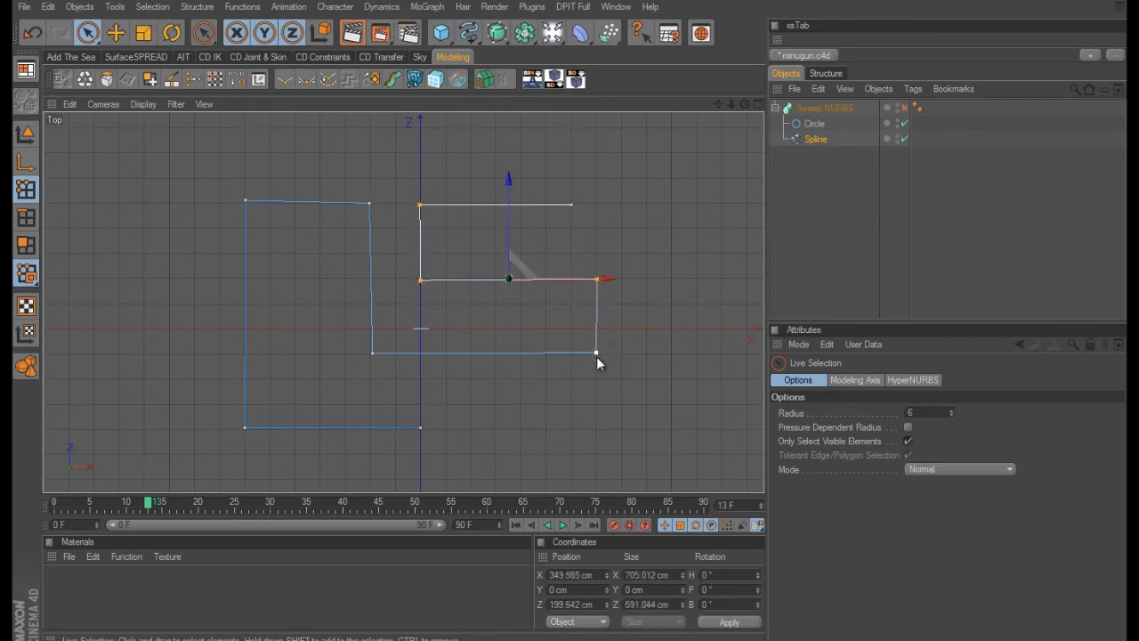
left_click(88, 34)
left_click(372, 352, "shift")
left_click(370, 203, "shift")
left_click(245, 203, "shift")
left_click(246, 429, "shift")
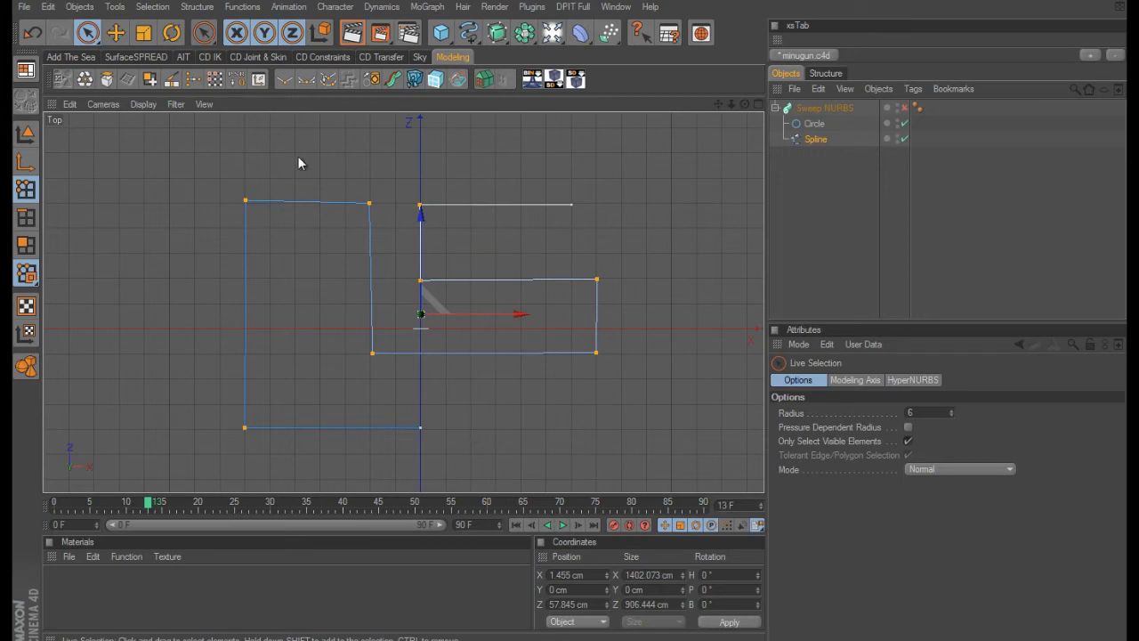
left_click(197, 7)
mouse_move(211, 33)
left_click(344, 49)
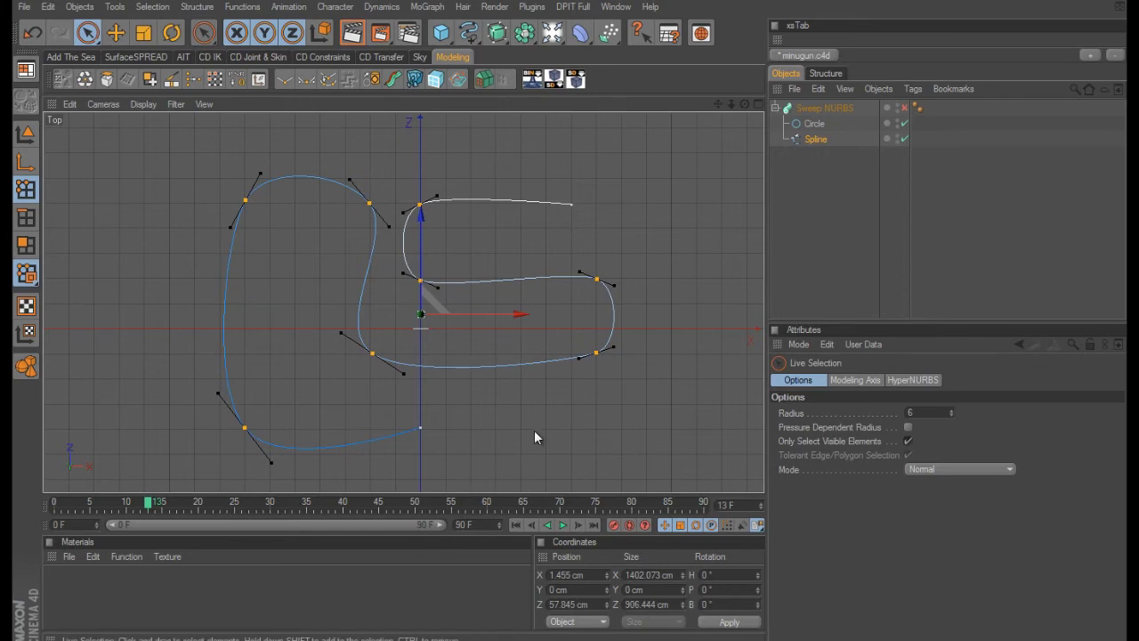
Step: Undo the soft interpolation and try a 5 cm chamfer on the spline corners, inspecting a corner
key("ctrl+z")
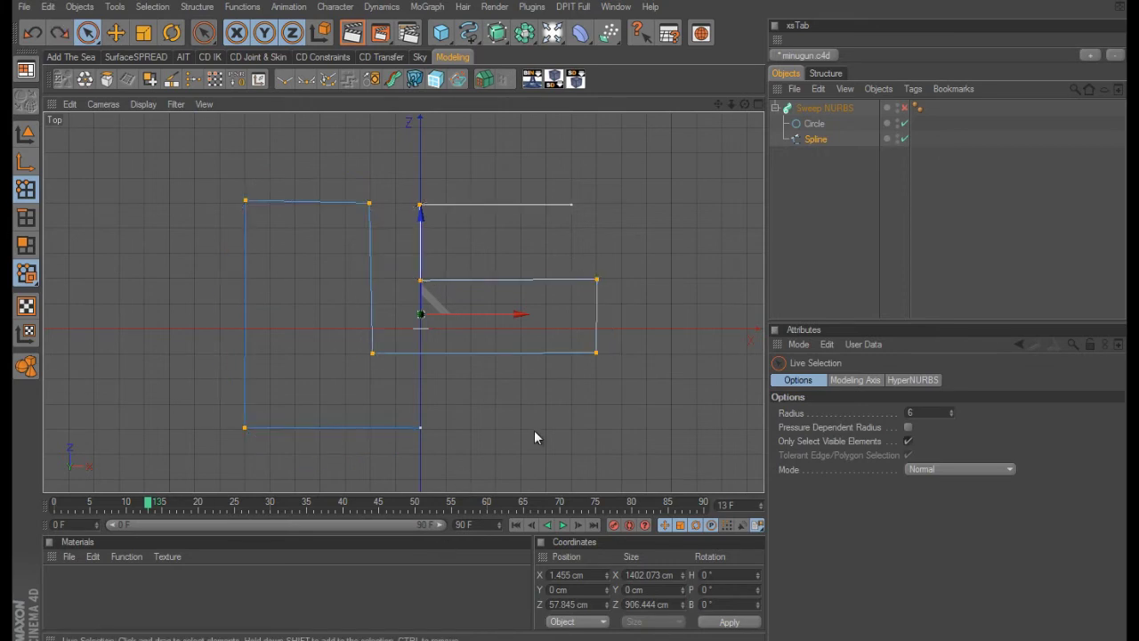
left_click(197, 7)
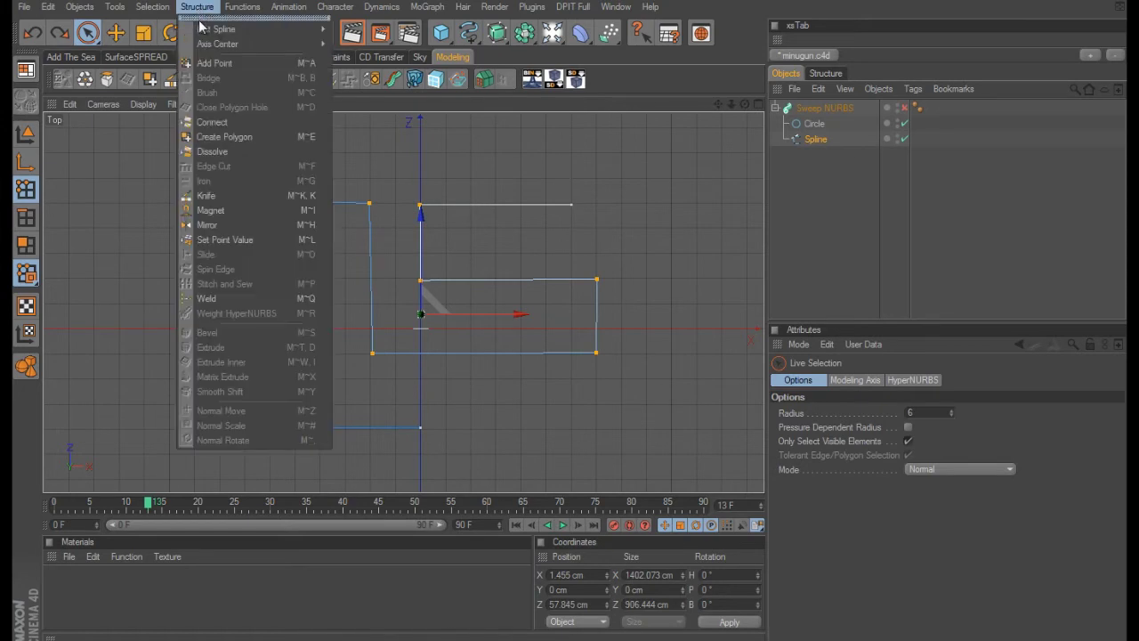
mouse_move(202, 29)
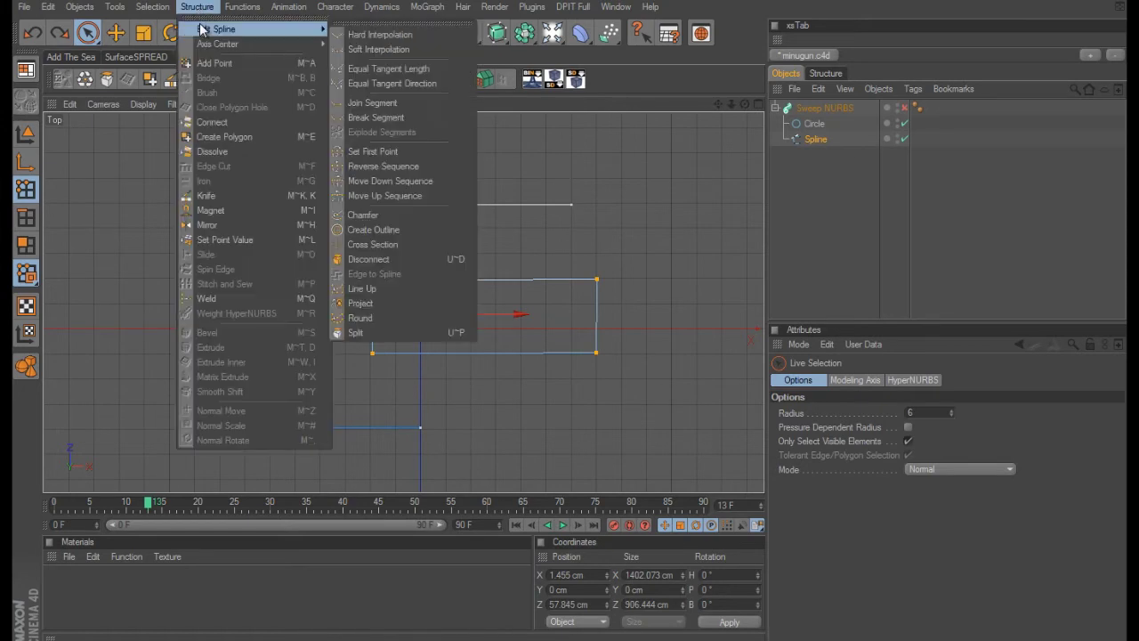
left_click(363, 216)
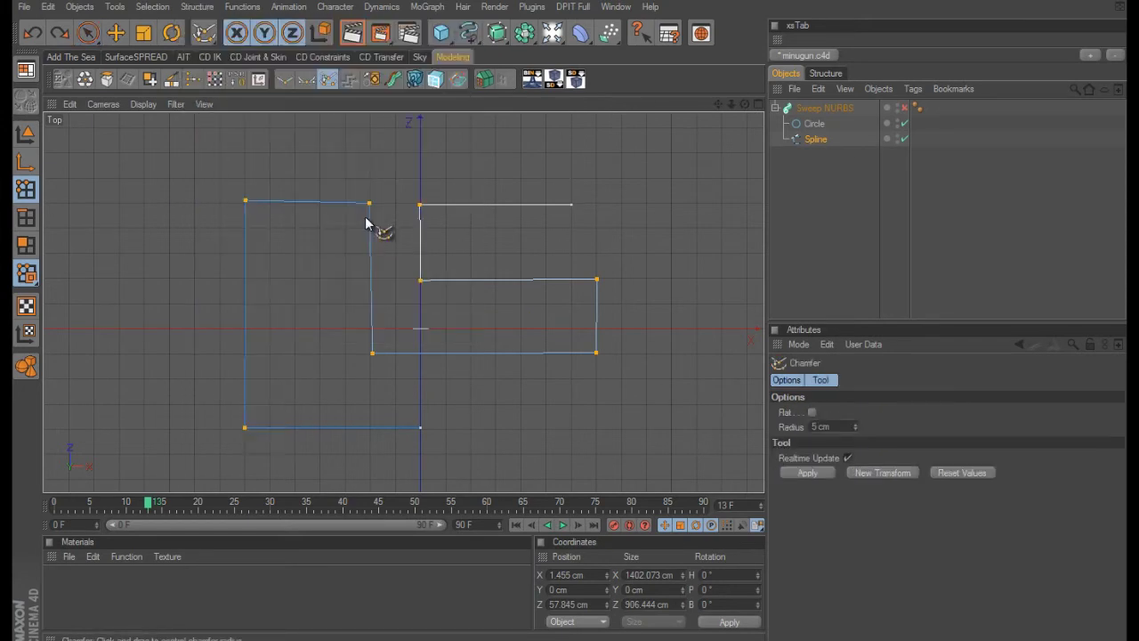
left_click(809, 472)
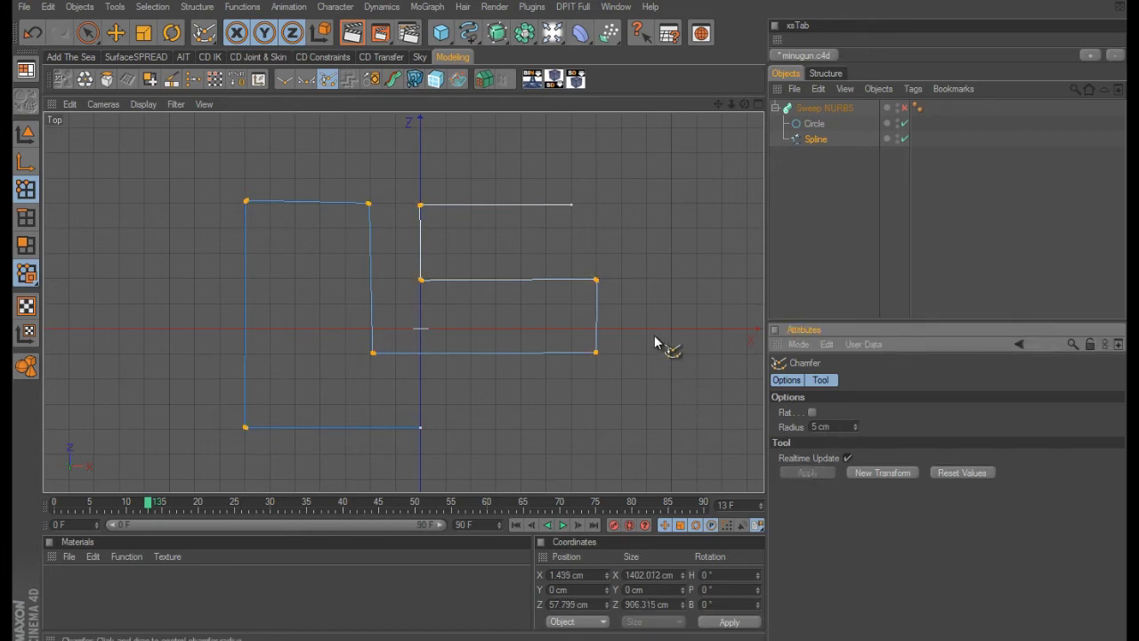
middle_click_drag(655, 342, 627, 337, "alt")
scroll(573, 314, "up", 5)
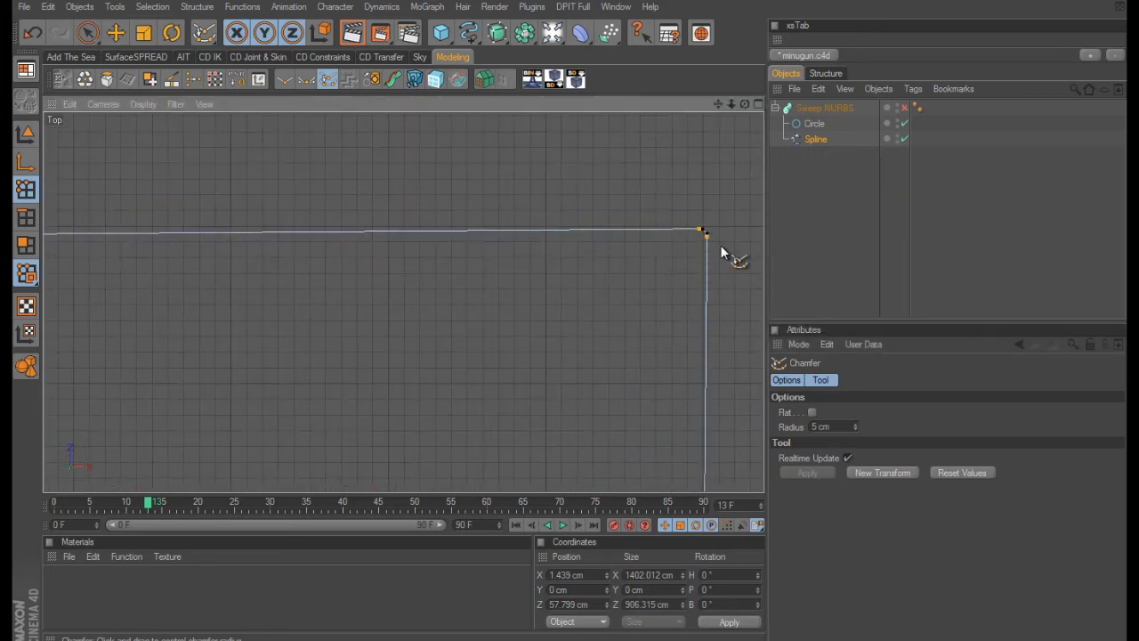
scroll(592, 393, "down", 5)
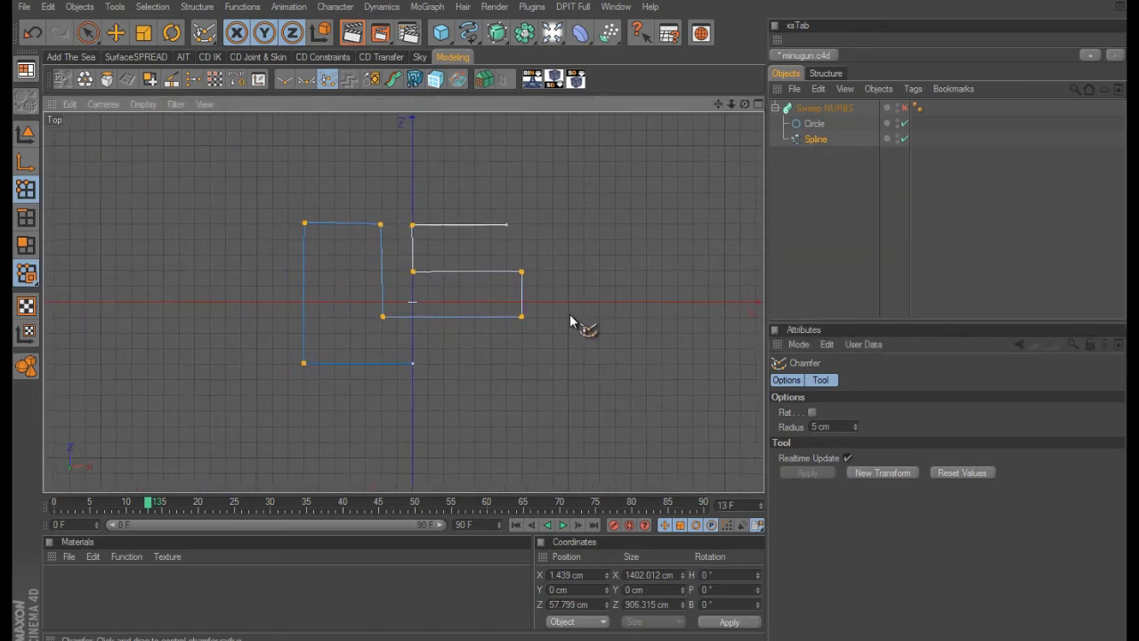
scroll(575, 356, "up", 3)
Step: Replace it with a 45 cm chamfer on every corner and maximize the Perspective view
key("ctrl+z")
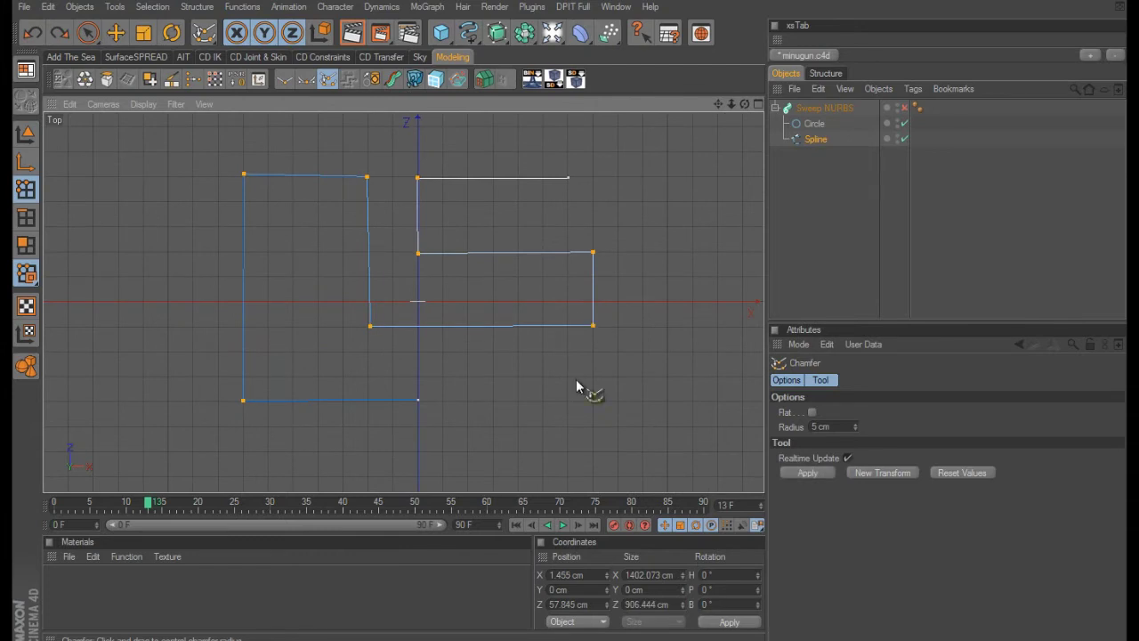
left_click_drag(857, 426, 857, 423)
left_click(824, 471)
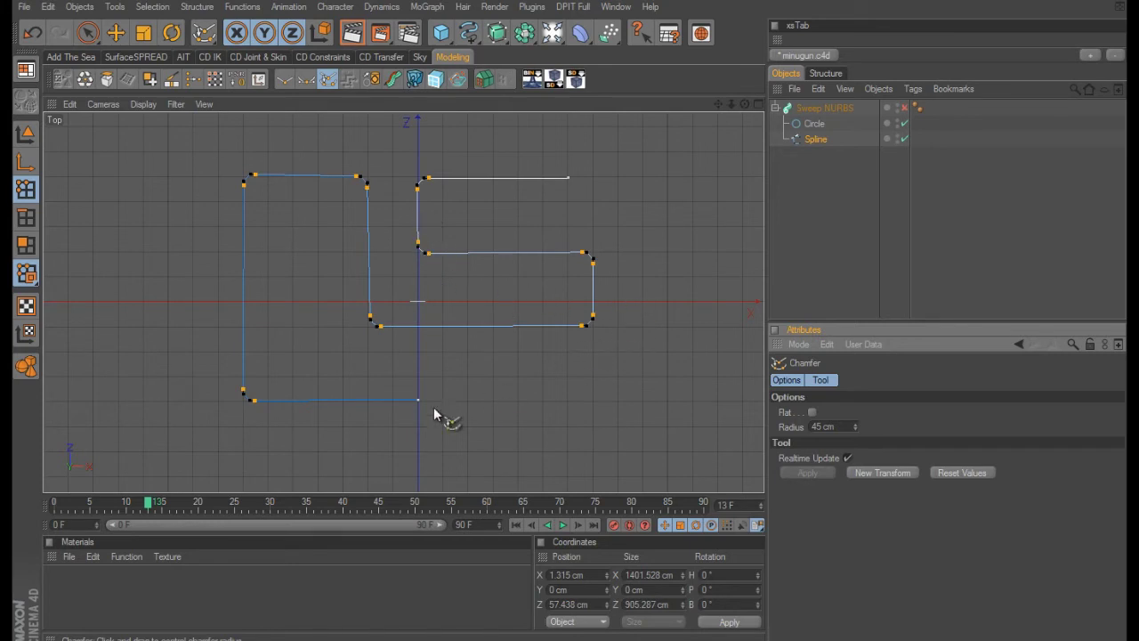
middle_click(481, 278)
middle_click(350, 252)
left_click(116, 33)
Step: Re-enable the Sweep NURBS so the tube follows the chamfered path, and select it
left_click(25, 138)
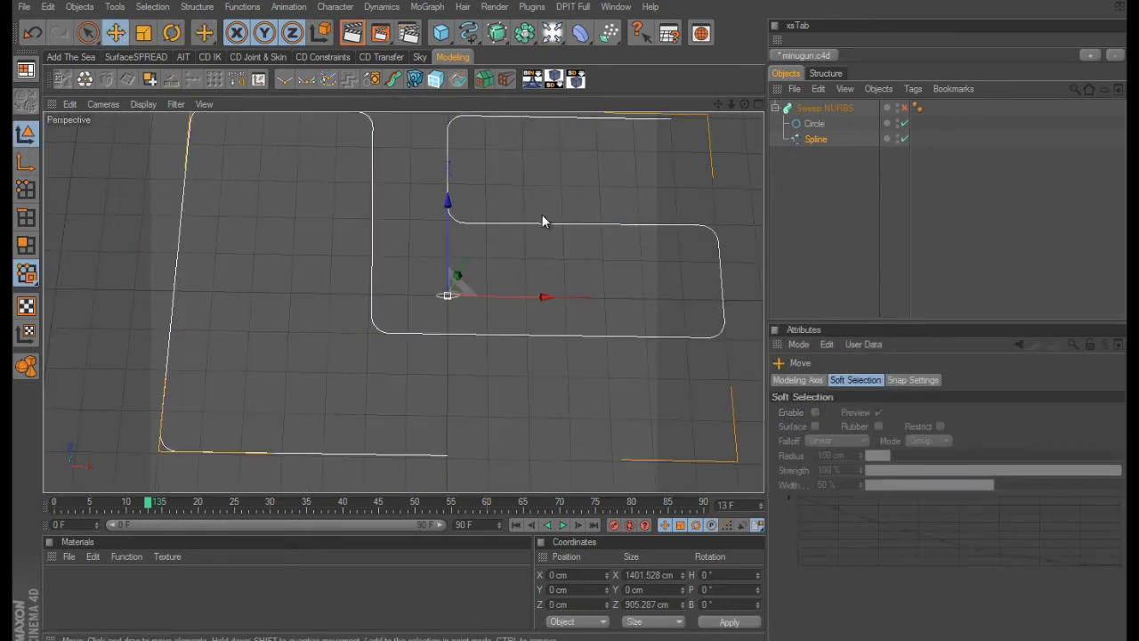
left_click_drag(542, 219, 556, 317, "alt")
left_click(904, 107)
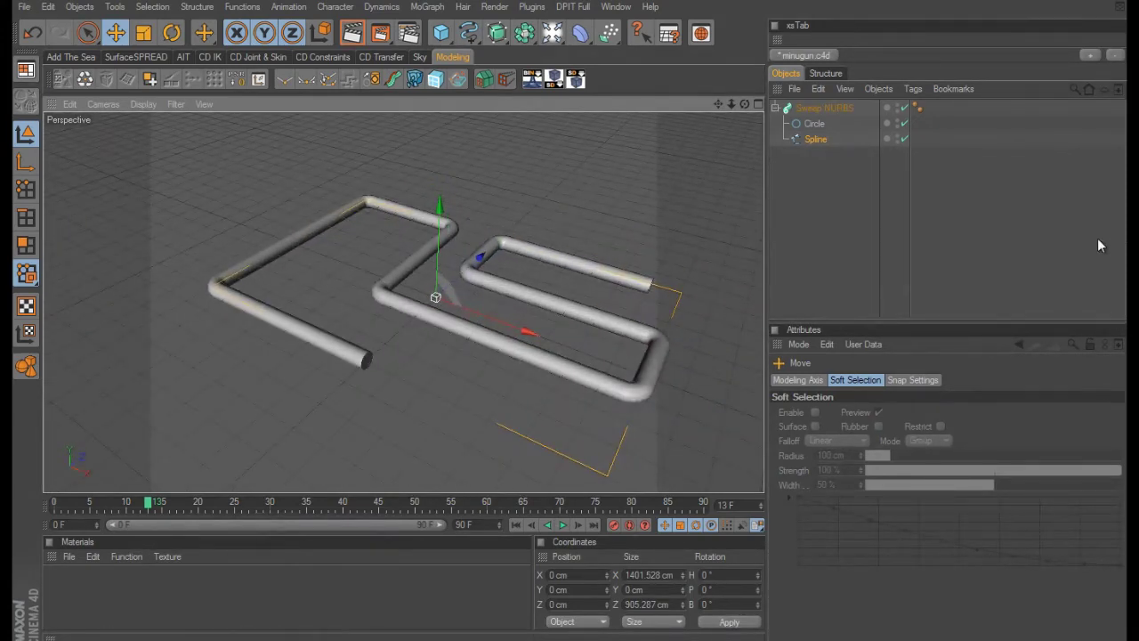
left_click(839, 108)
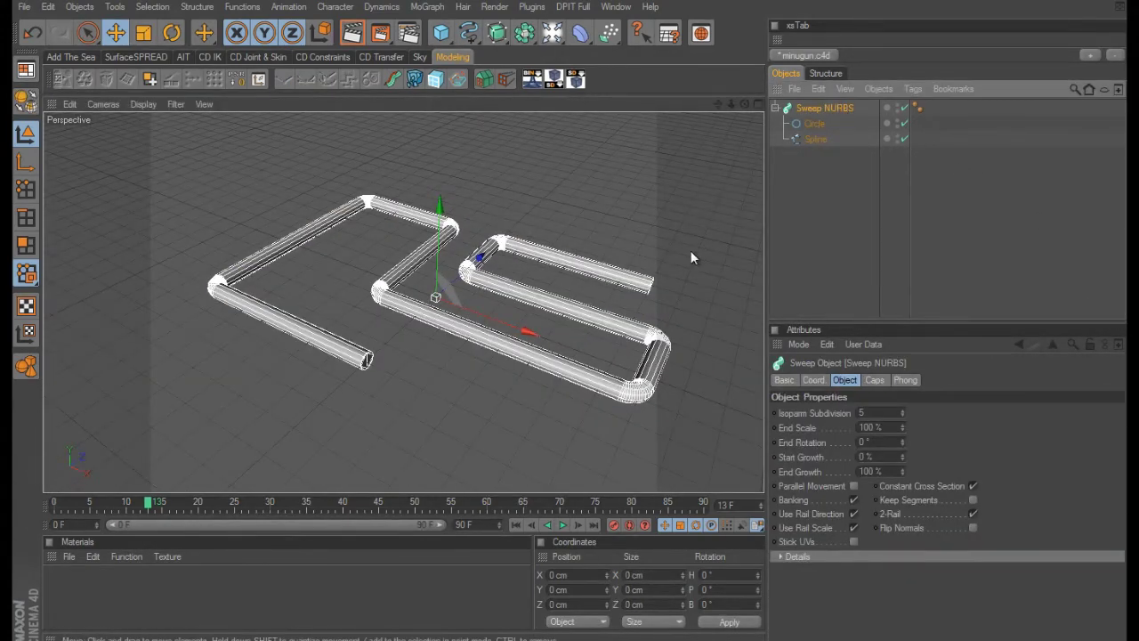
Step: Check the sweep's 1760 polygons and raise the Spline's angle to 15°
left_click(880, 89)
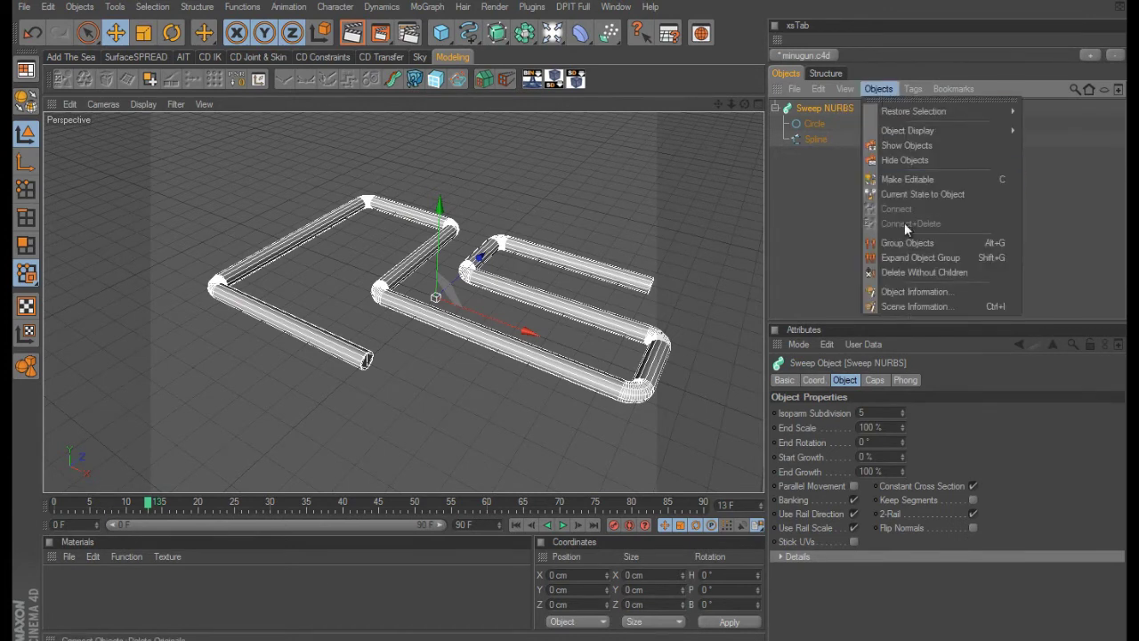
left_click(911, 292)
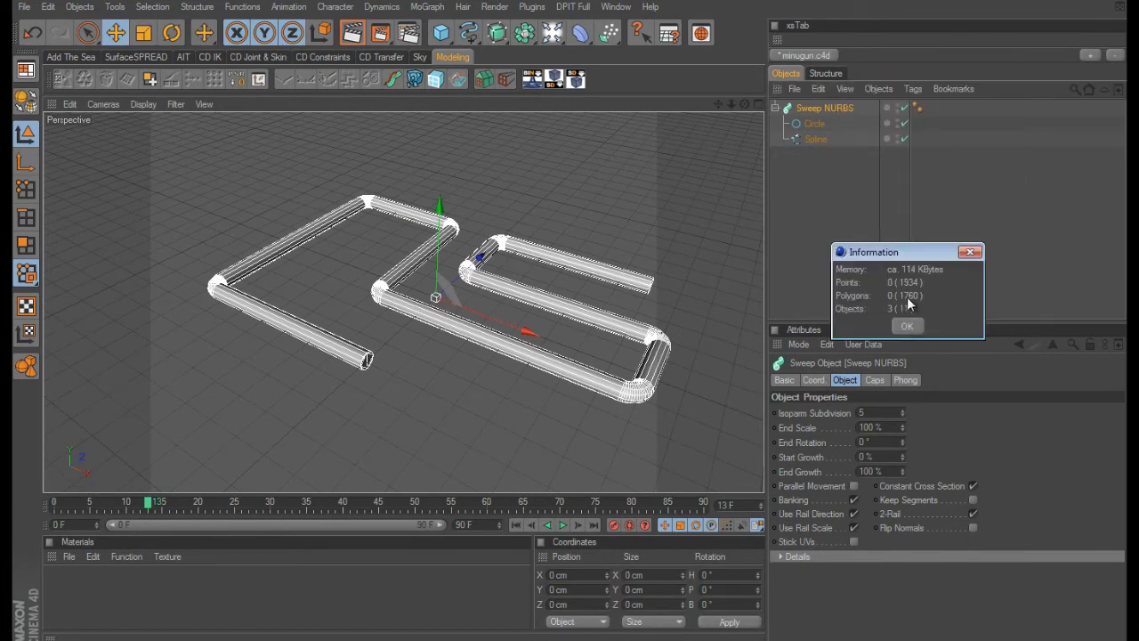
left_click(907, 326)
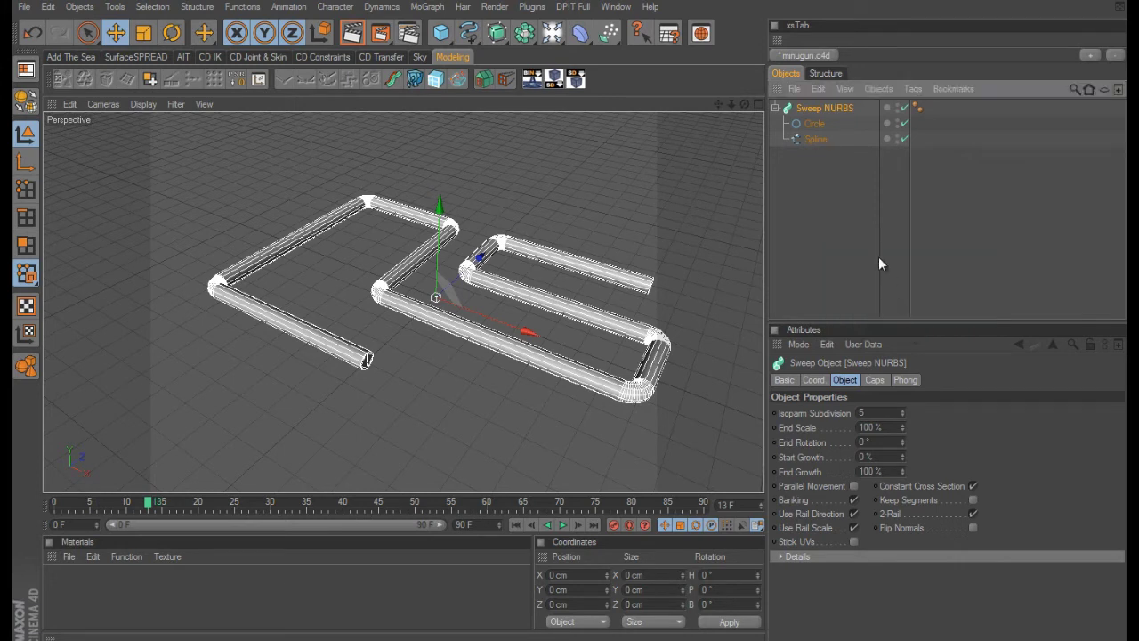
left_click(816, 139)
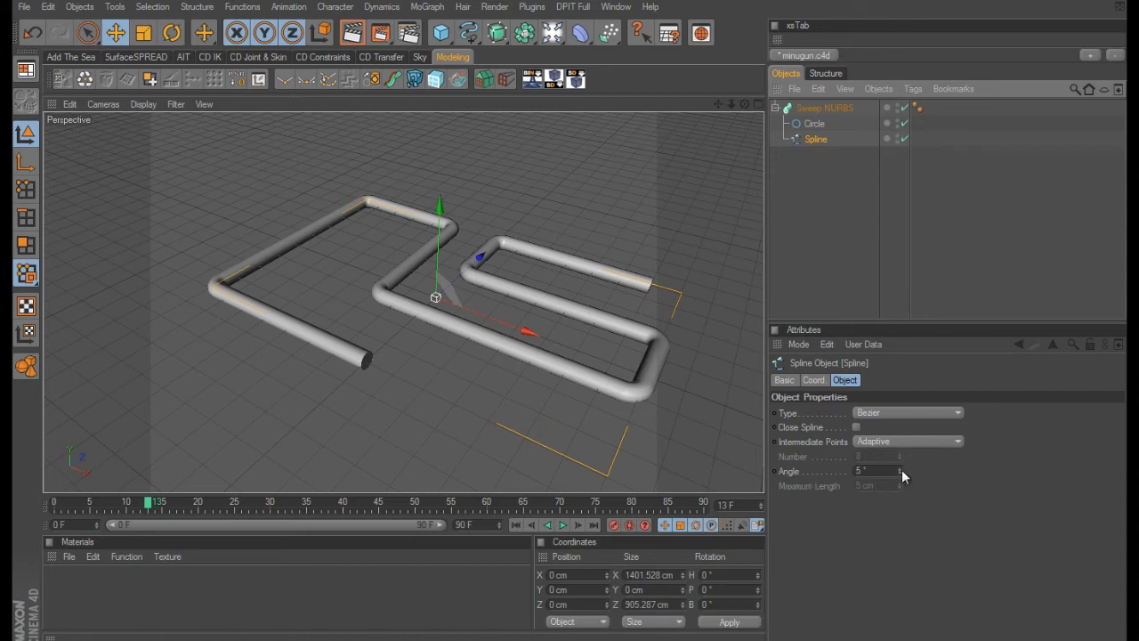
left_click_drag(899, 471, 902, 476)
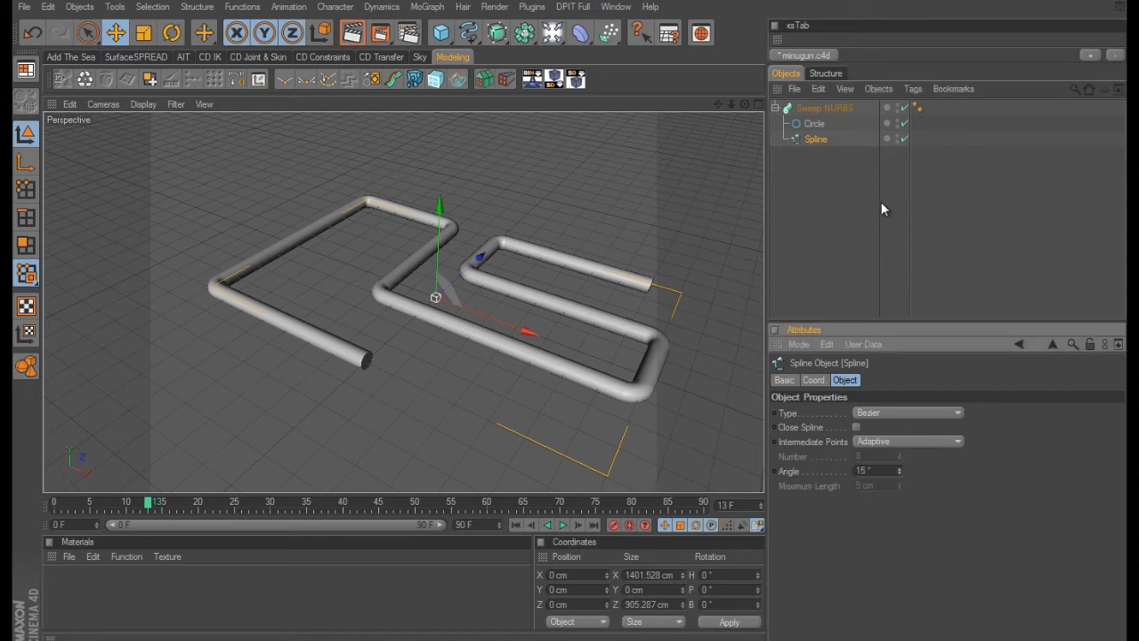
Step: Confirm the sweep dropped to 704 polygons, then deselect it
left_click(824, 108)
left_click(878, 89)
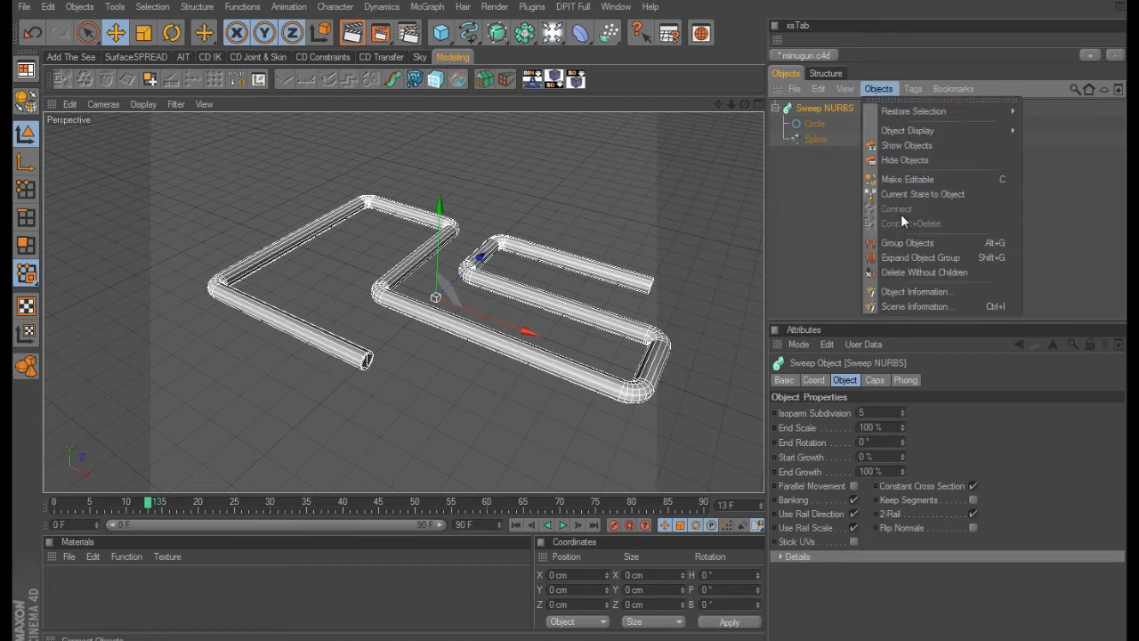
left_click(903, 291)
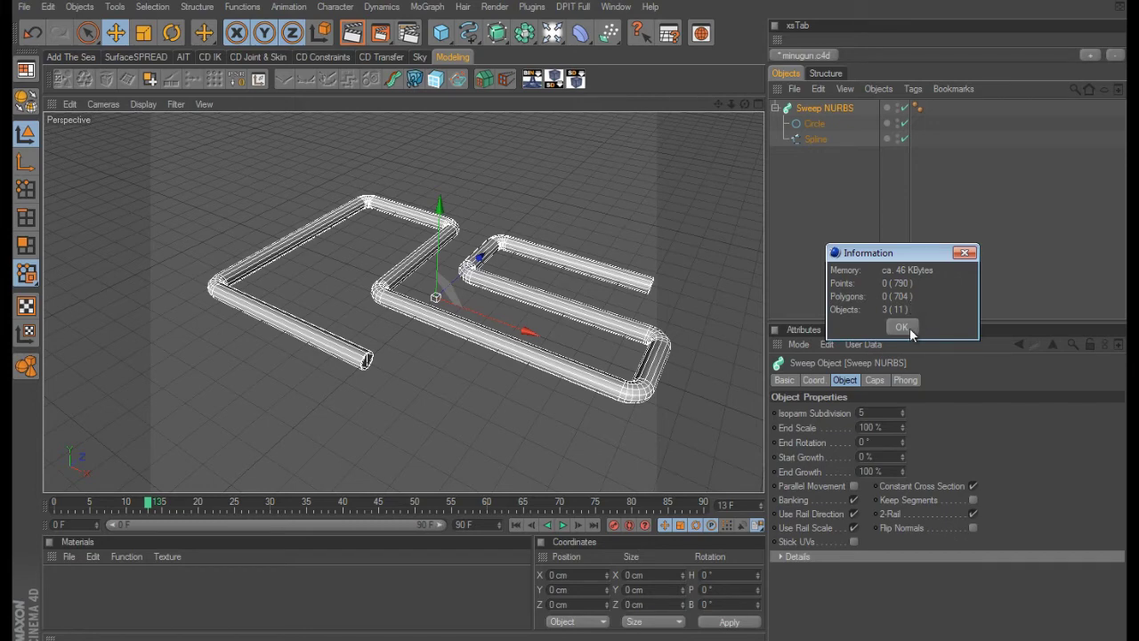
left_click(909, 327)
left_click(969, 275)
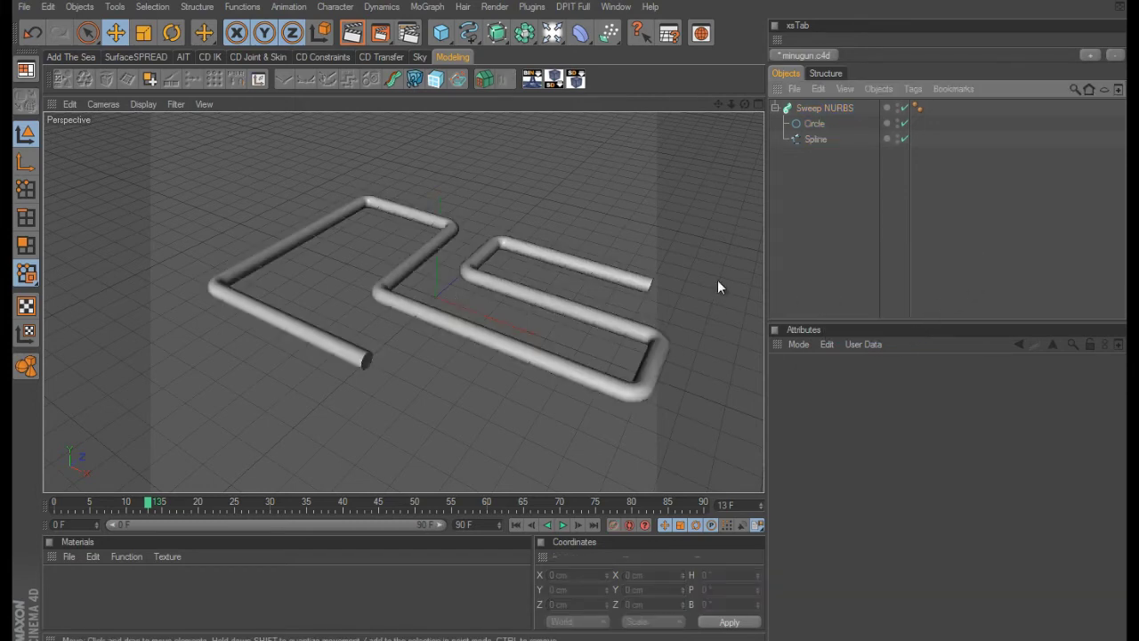
Step: Orbit out to view the whole low-poly pipe winding along the chamfered path
left_click_drag(720, 287, 572, 322, "alt")
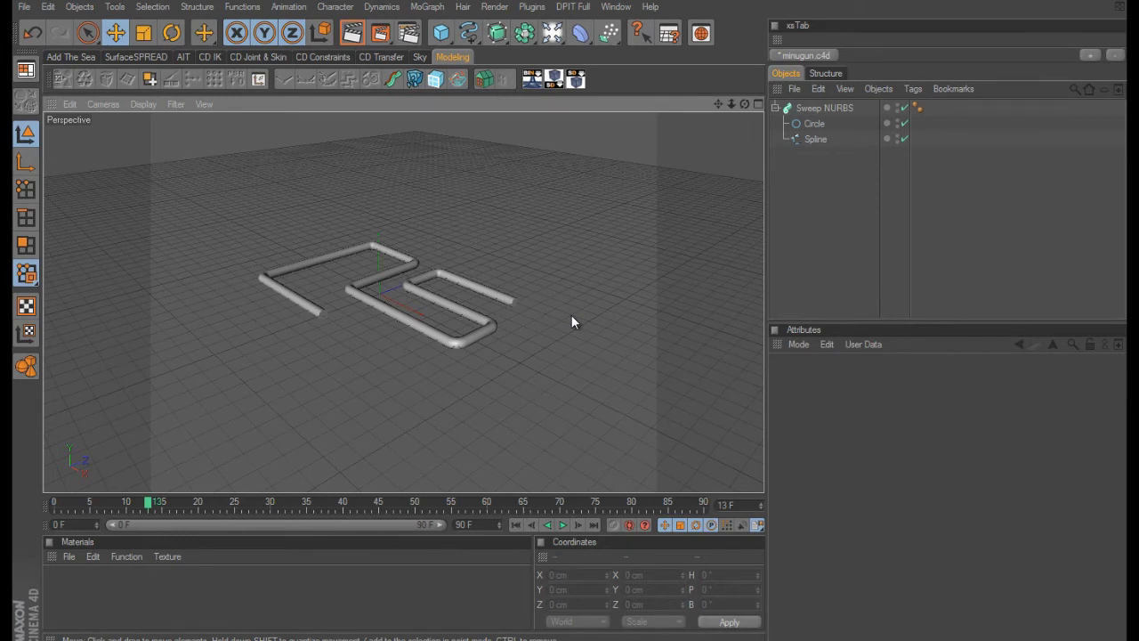
Step: Delete the sweep and add an editable Plane in the Top view, ready for freehand polygon selection
left_click(834, 107)
key("Delete")
middle_click(676, 204)
middle_click(605, 254)
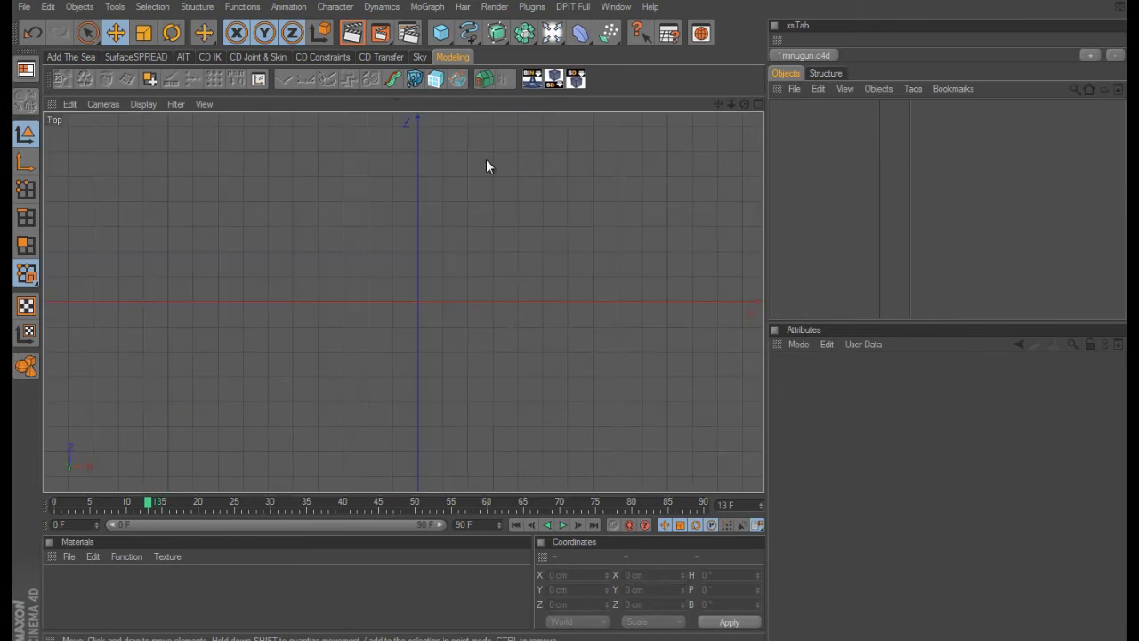
left_click(436, 34)
left_click(568, 76)
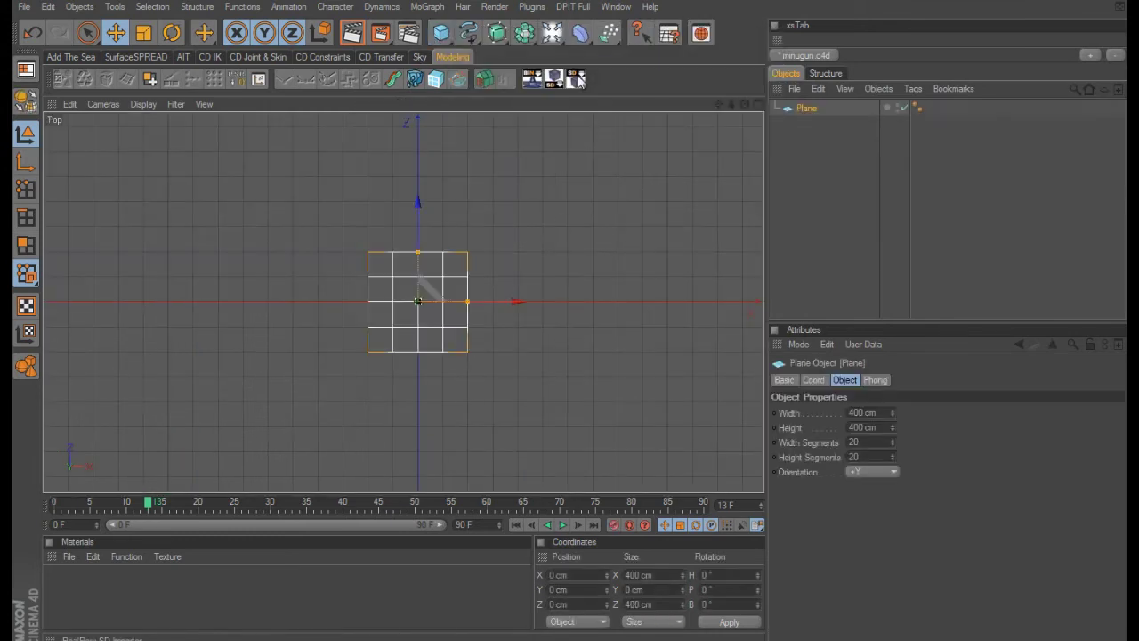
left_click(26, 100)
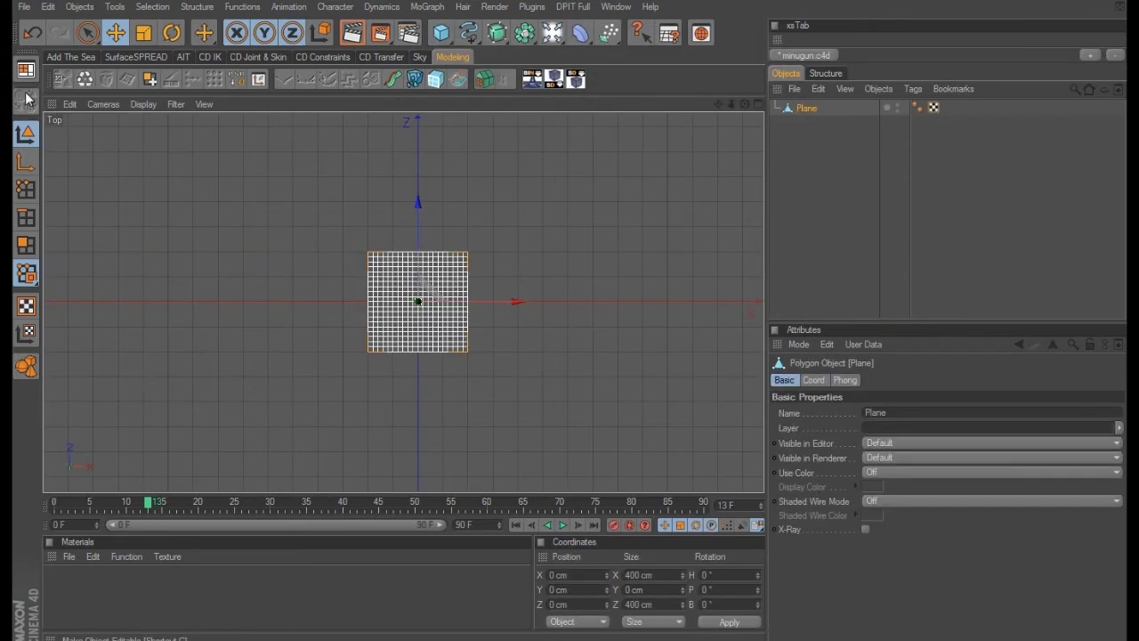
left_click(26, 217)
left_click(87, 33)
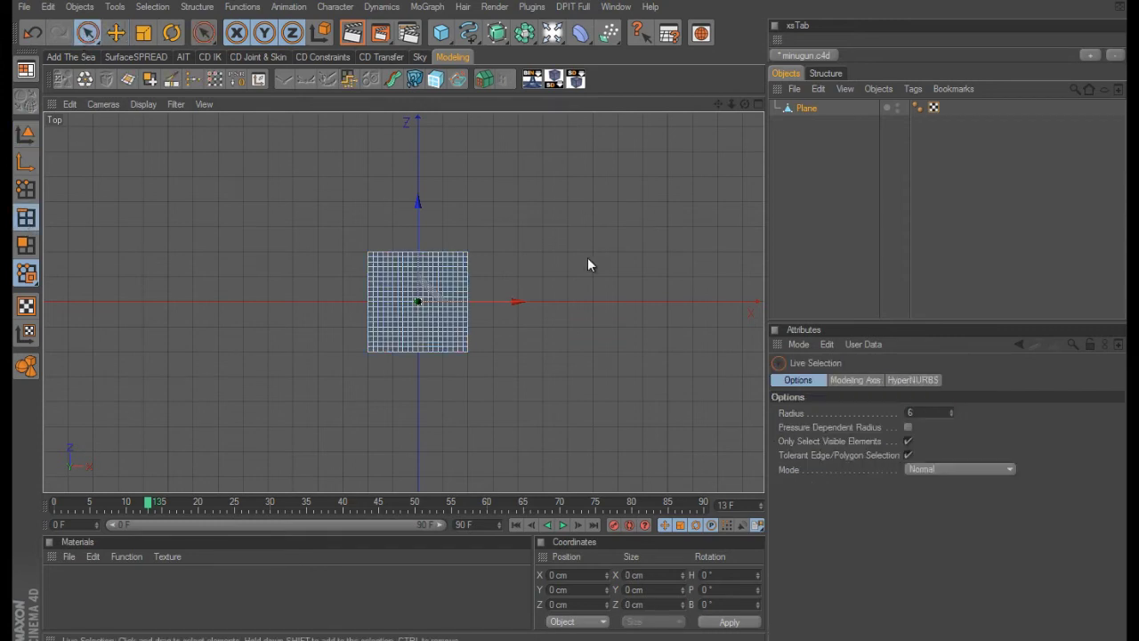
Step: Select a path of polygons along the plane's right, top and left sides
scroll(595, 316, "up", 5)
scroll(644, 290, "down", 2)
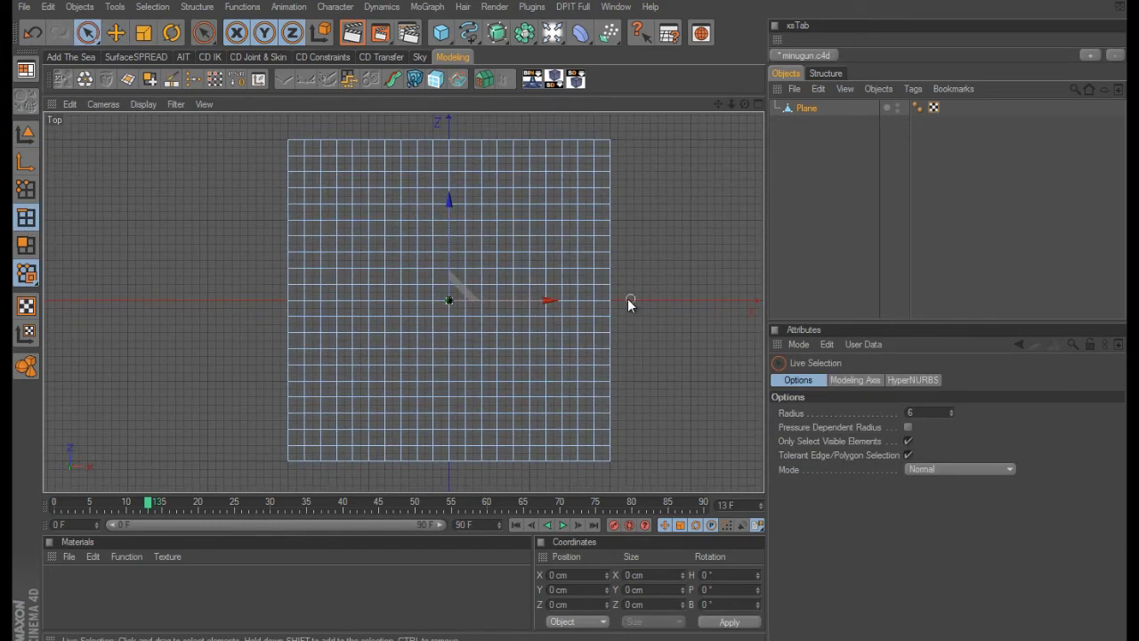
mouse_move(623, 302)
left_mouse_down()
mouse_move(572, 304)
mouse_move(547, 262)
mouse_move(507, 236)
mouse_move(380, 238)
mouse_move(326, 344)
mouse_move(317, 302)
left_mouse_up()
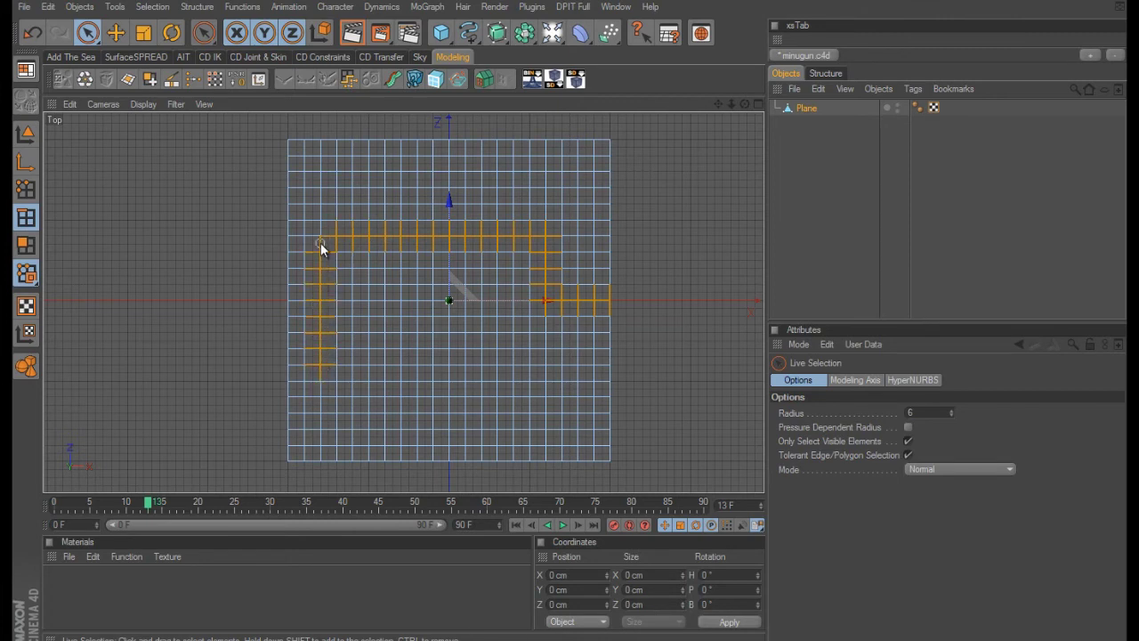
left_click_drag(321, 243, 336, 377)
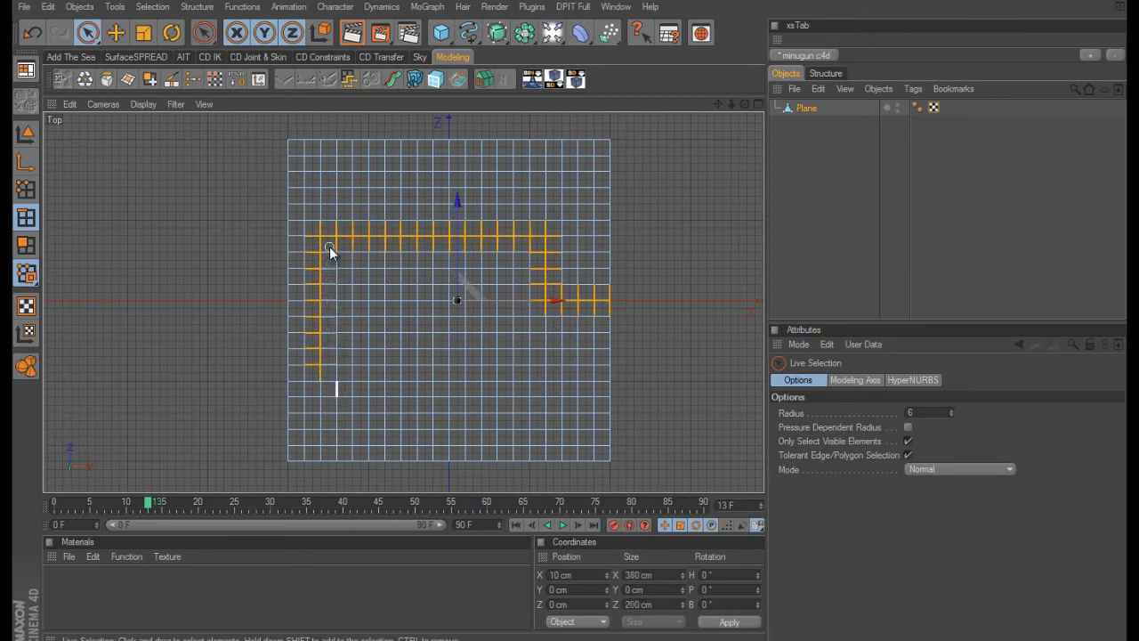
mouse_move(512, 242)
left_mouse_down("ctrl")
mouse_move(535, 313)
mouse_move(595, 313)
mouse_move(642, 296)
mouse_move(563, 290)
mouse_move(559, 227)
mouse_move(324, 221)
mouse_move(310, 240)
mouse_move(311, 398)
left_mouse_up("ctrl")
middle_click(372, 229)
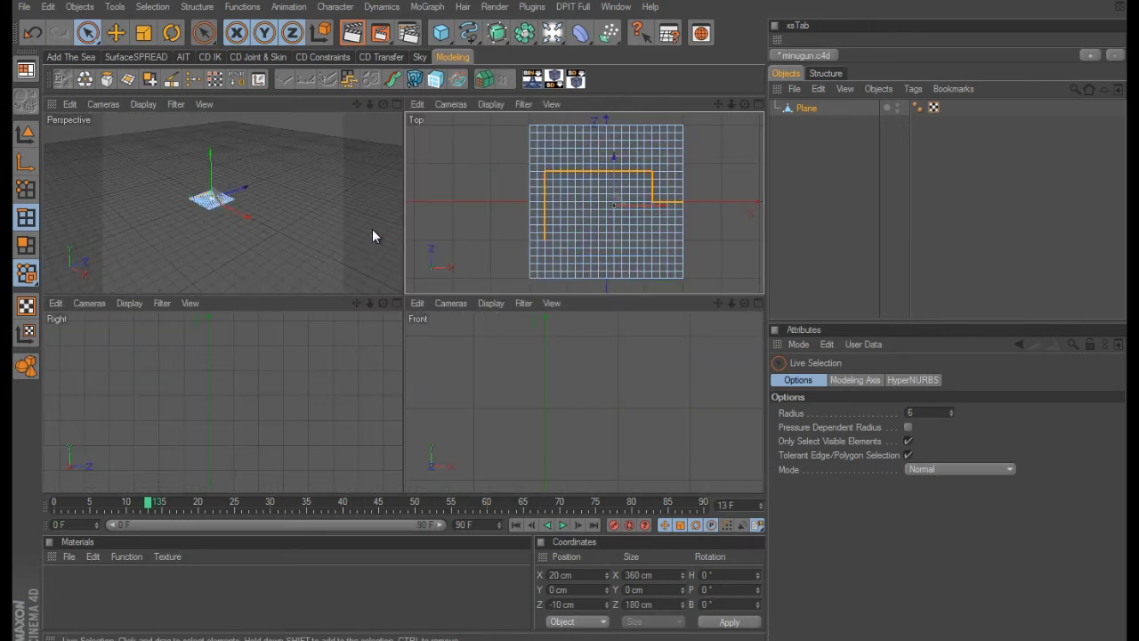
middle_click(372, 228)
scroll(571, 315, "up", 8)
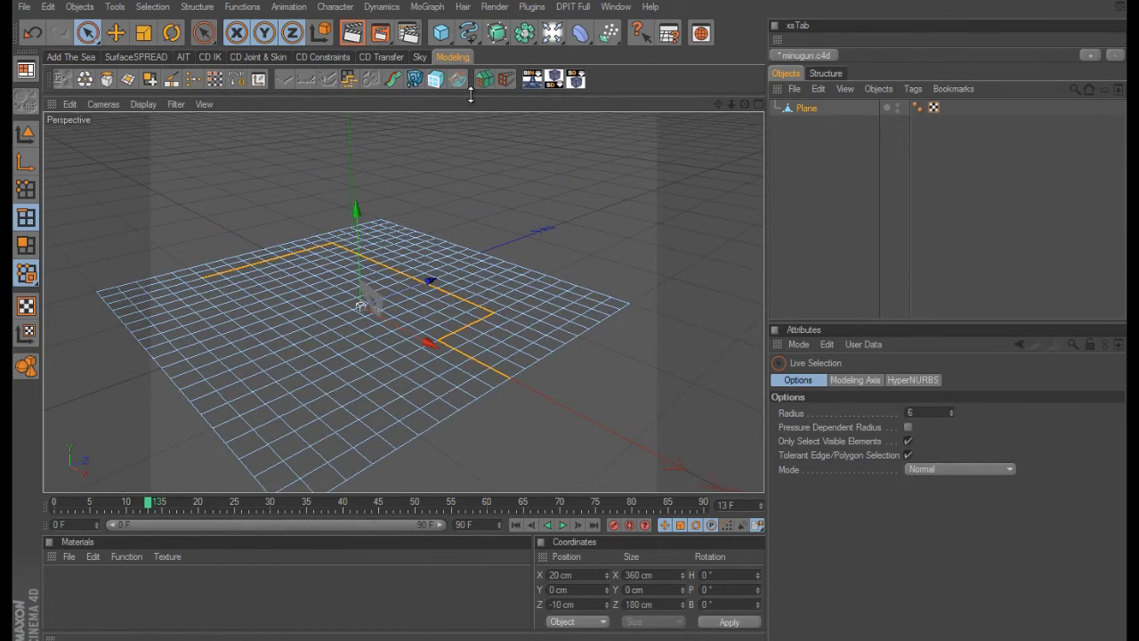
Step: Convert the selection with Edge to Spline and delete the Plane, keeping Plane Spline
left_click(195, 11)
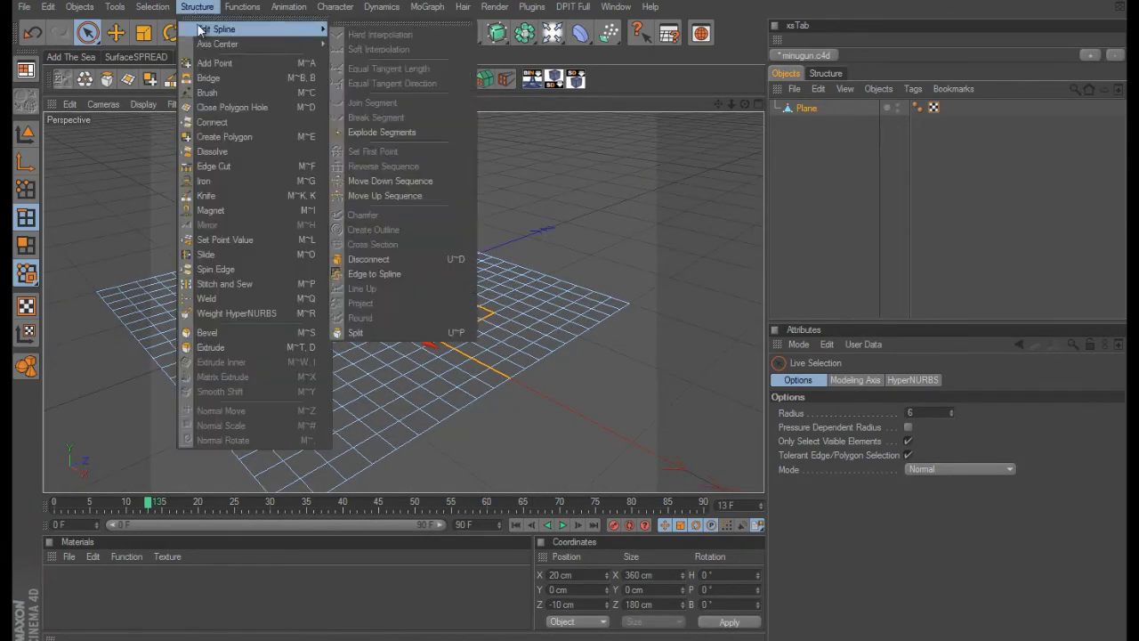
left_click(373, 273)
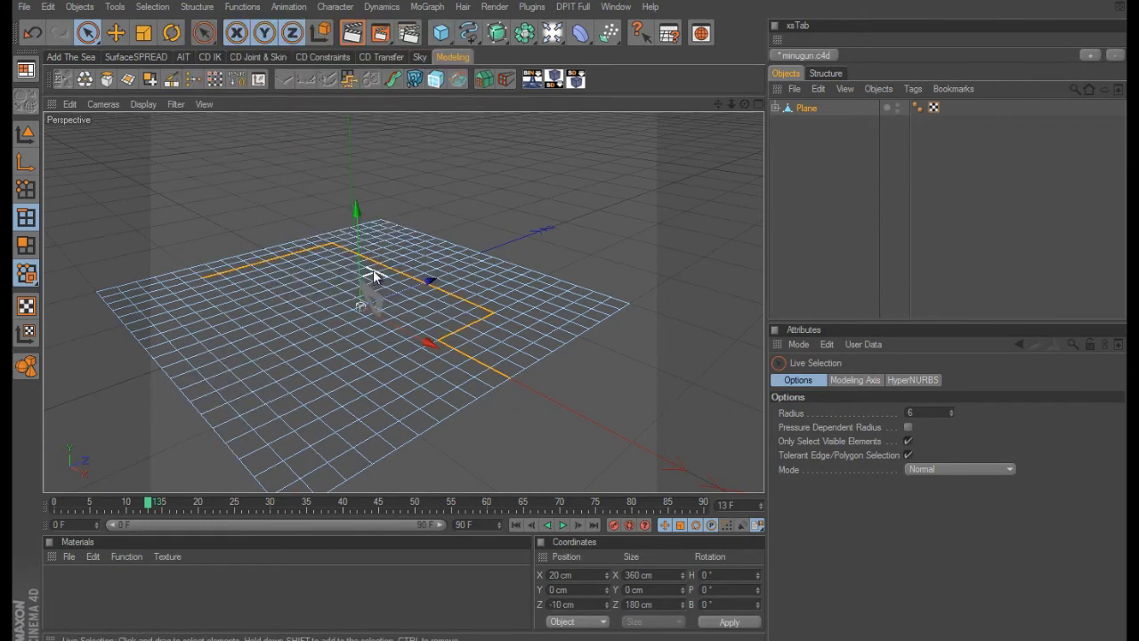
left_click(775, 107)
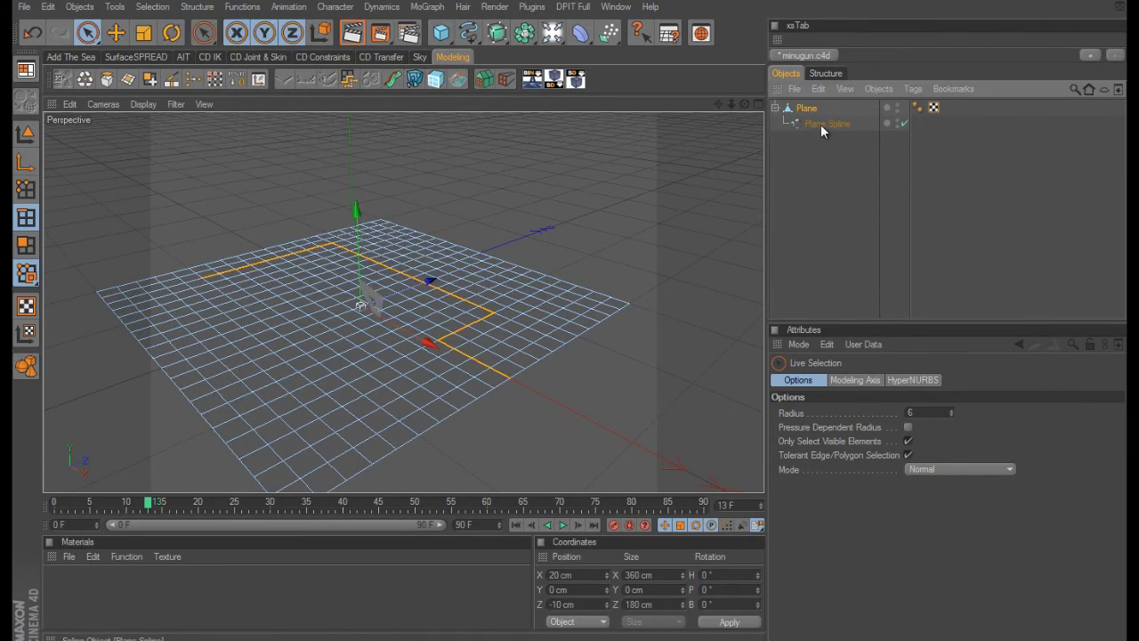
left_click(821, 124)
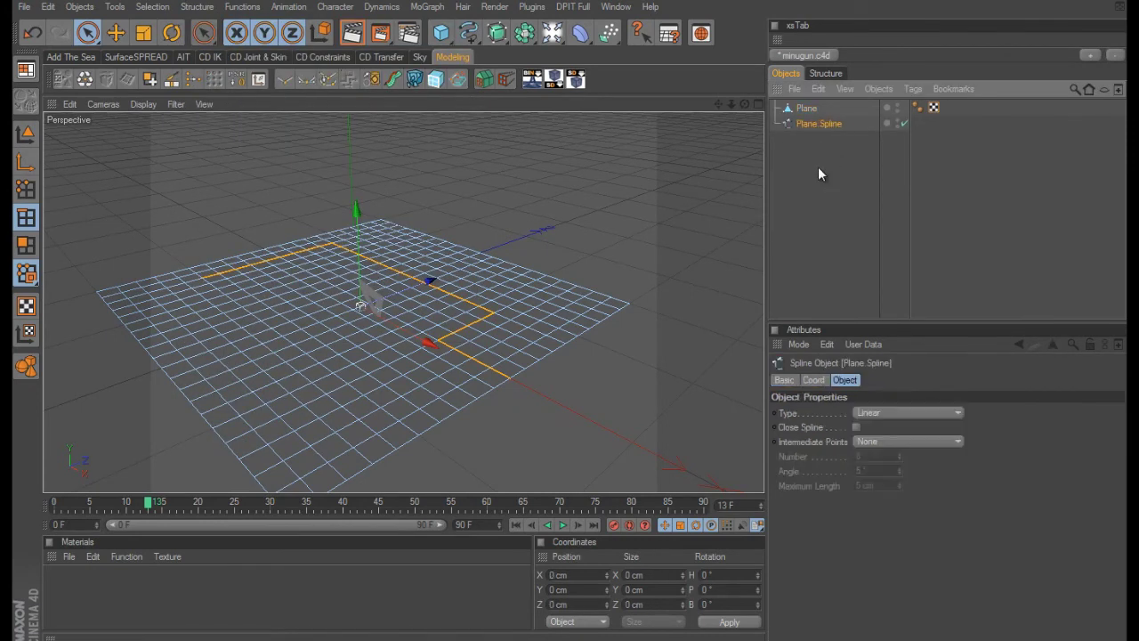
left_click(807, 108)
key("Delete")
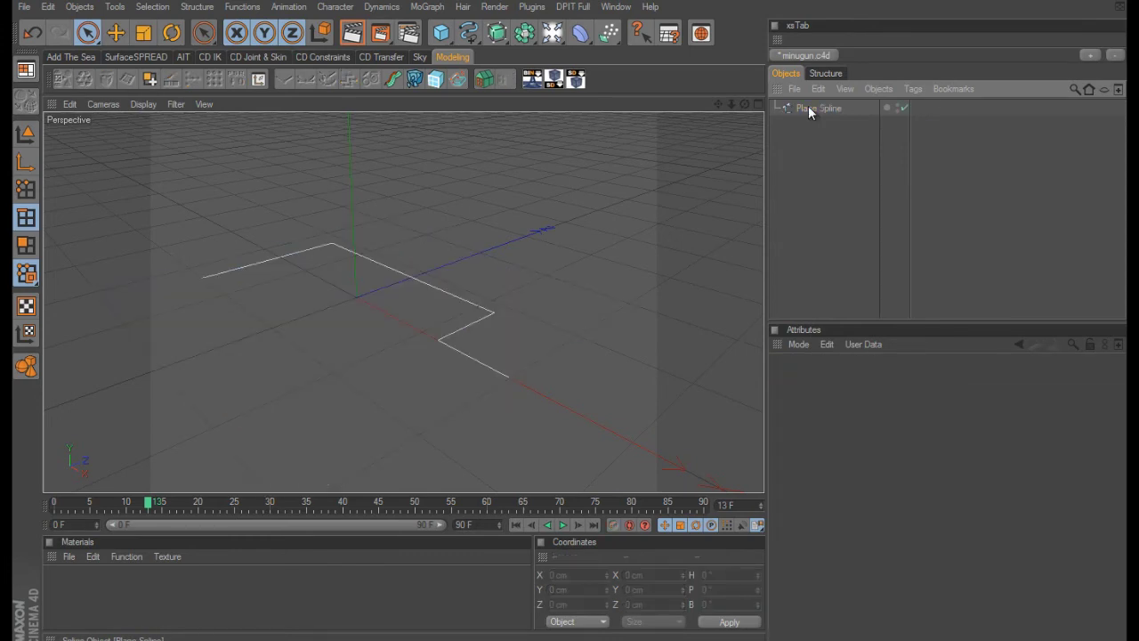
left_click(808, 108)
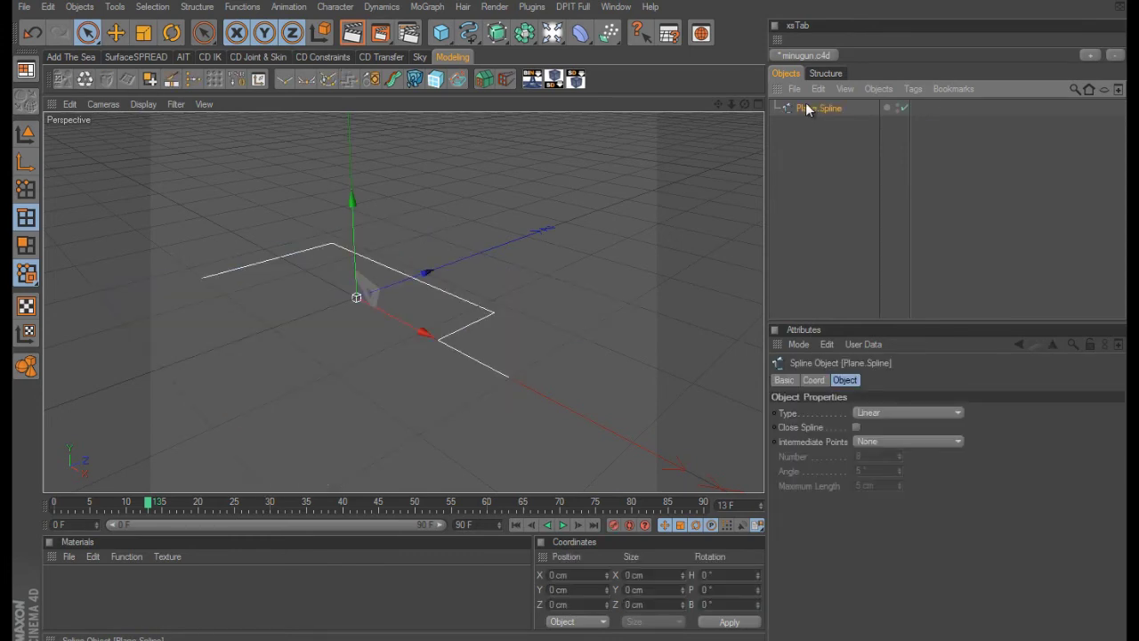
Step: In Points mode, select the spline's three corner points in the enlarged Top view
left_click(26, 189)
middle_click(570, 290)
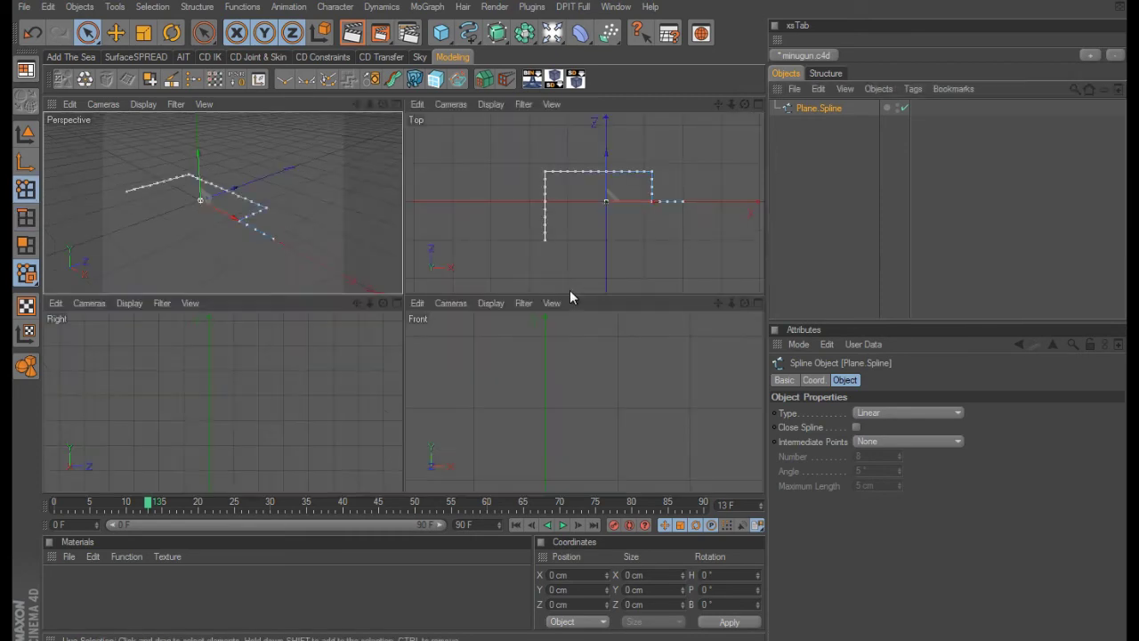
middle_click(570, 291)
scroll(635, 267, "up", 3)
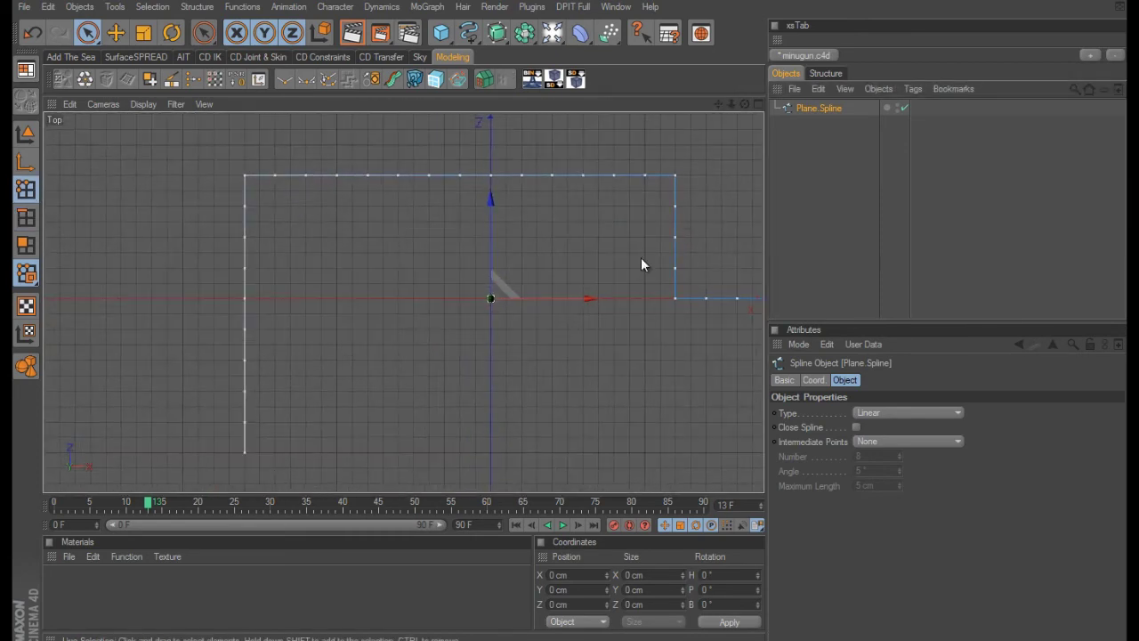
left_click(675, 175)
left_click(675, 298, "shift")
left_click(243, 175, "shift")
Step: Chamfer the three corners at 8 cm, inspect the result, then undo it
left_click(328, 80)
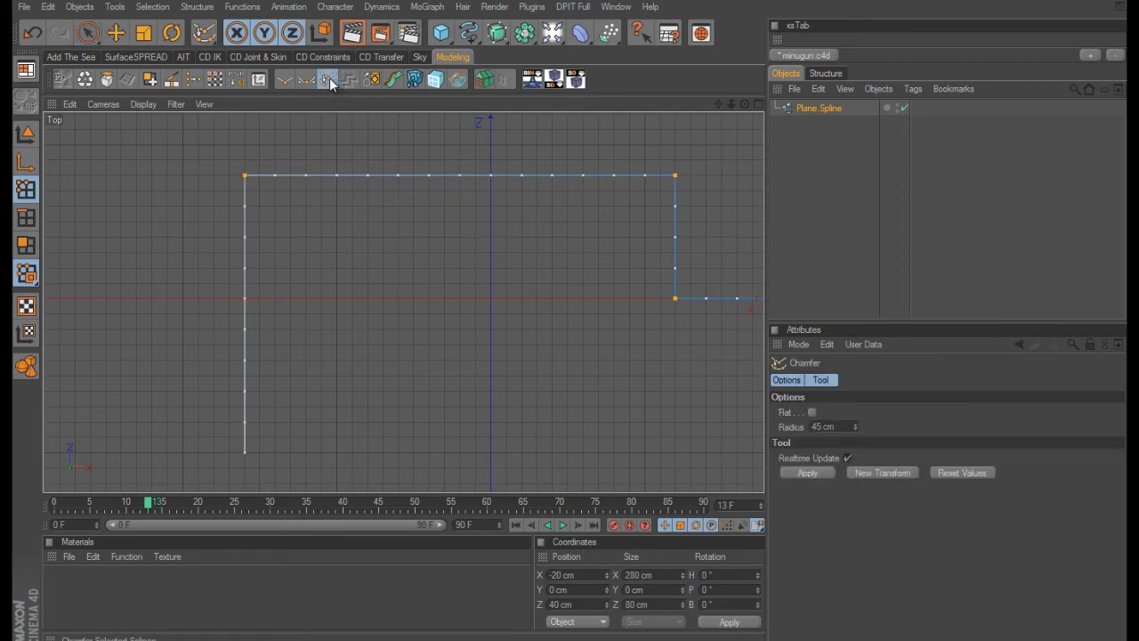
left_click_drag(855, 426, 856, 428)
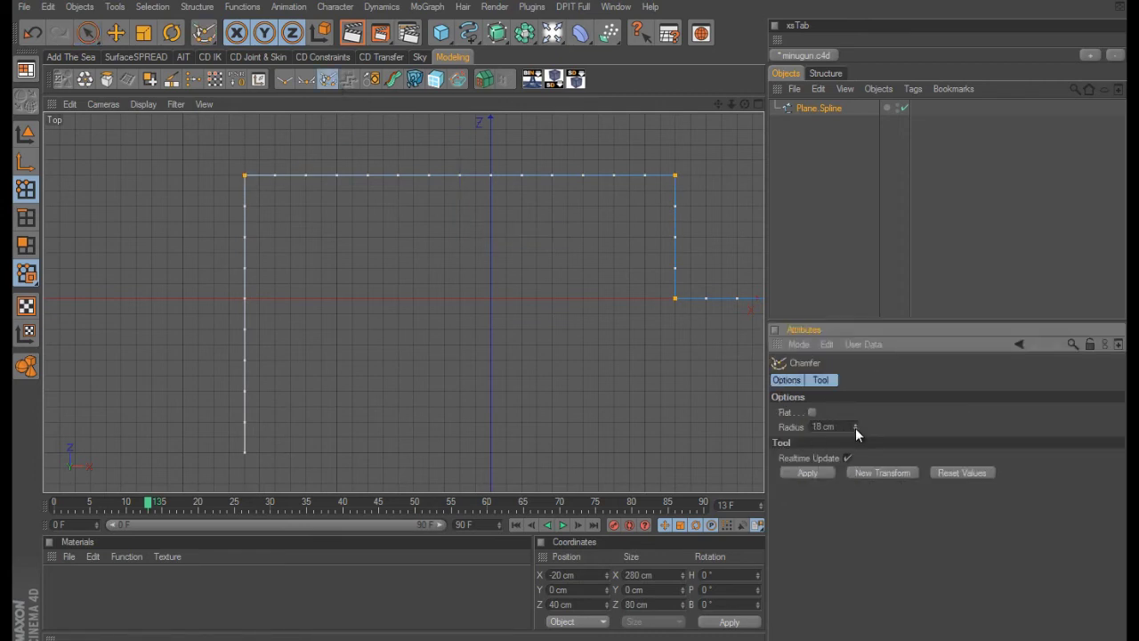
left_click(823, 468)
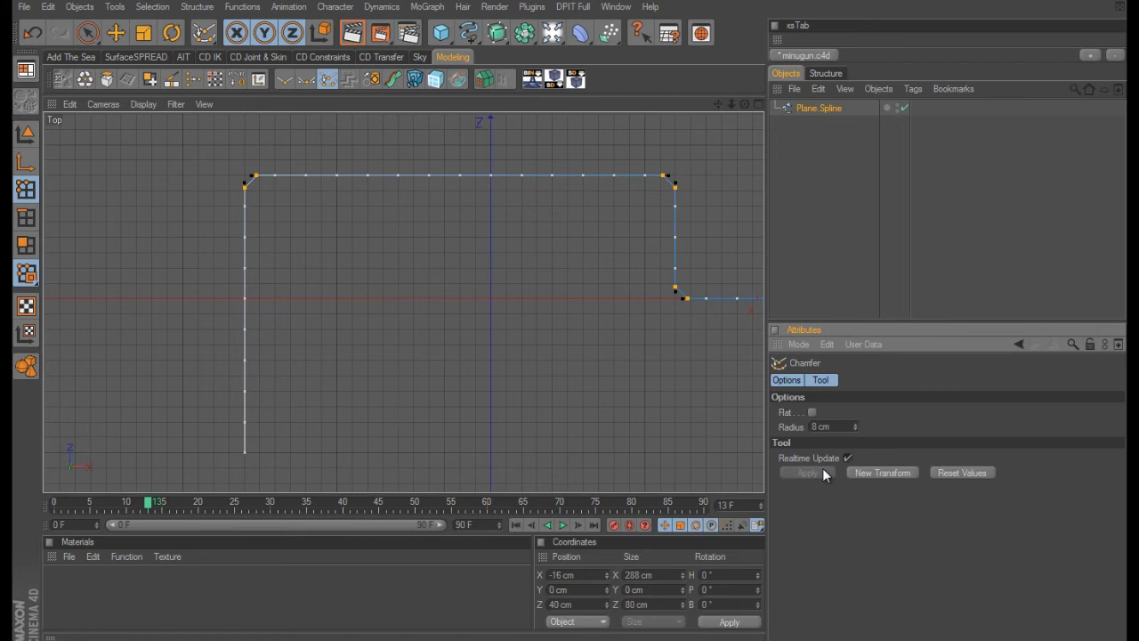
scroll(569, 317, "up", 5)
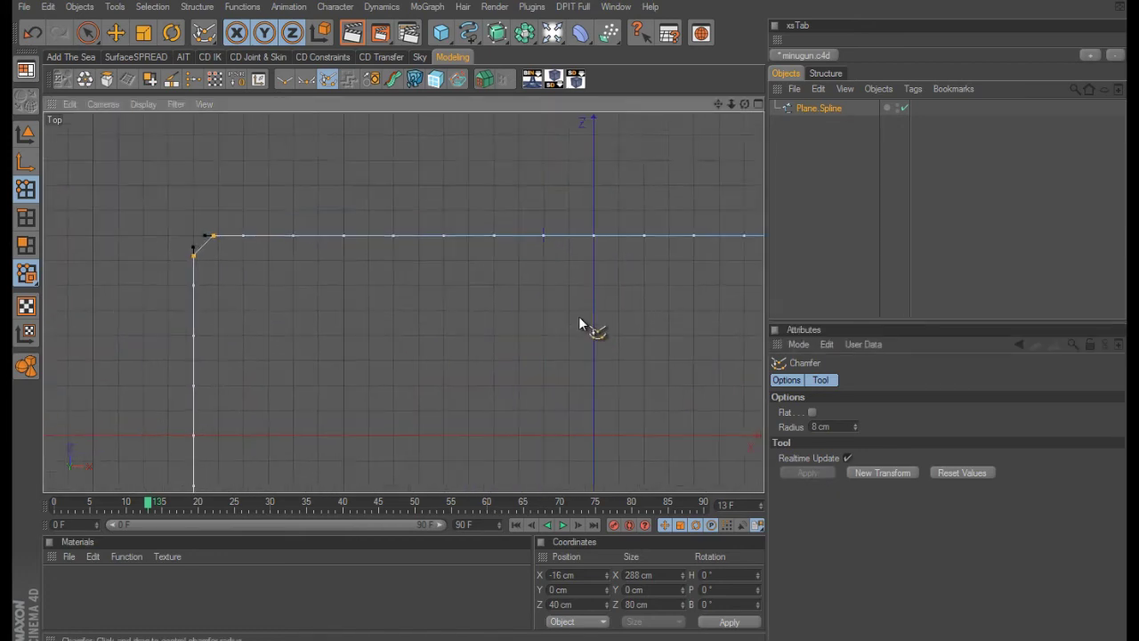
scroll(578, 322, "up", 3)
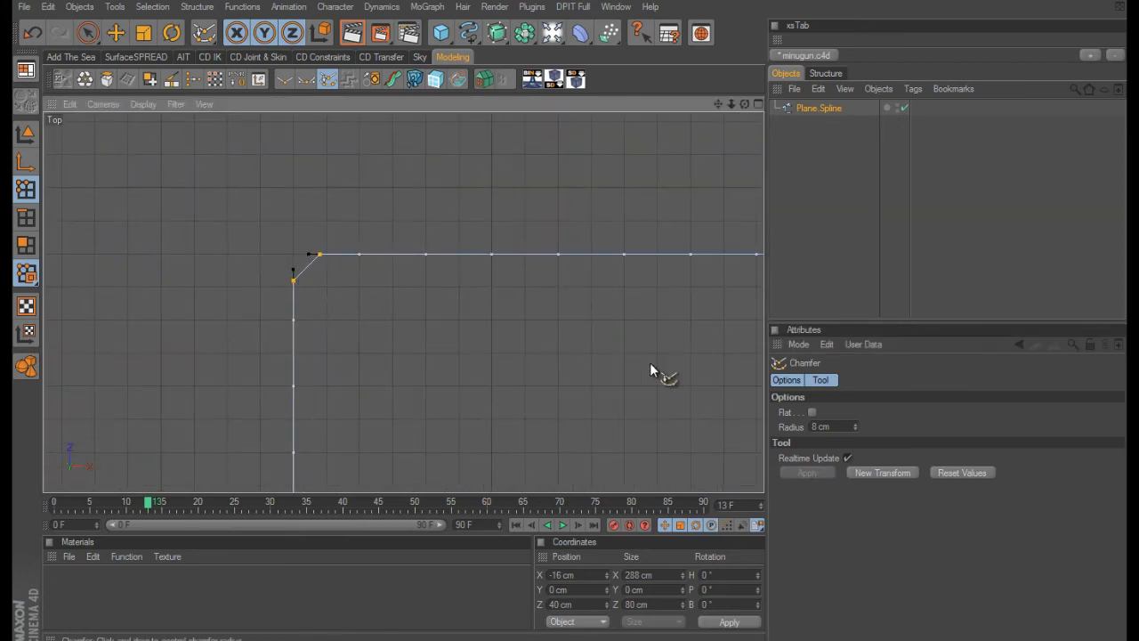
scroll(561, 320, "down", 7)
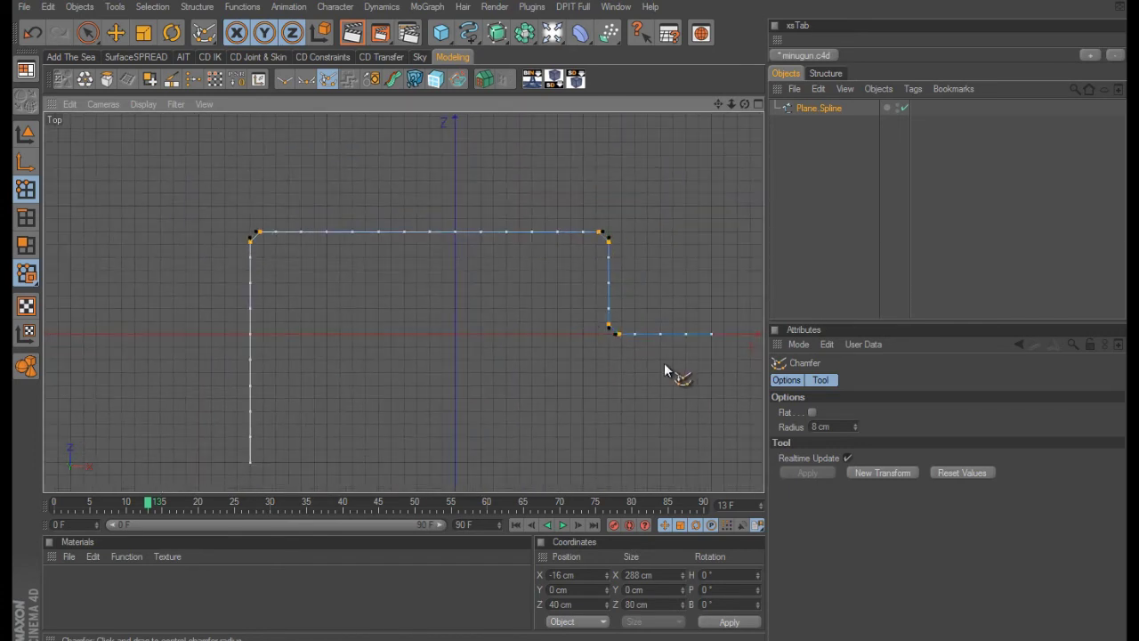
key("ctrl+z")
Step: Set Plane Spline's intermediate points to Adaptive and reapply the 8 cm chamfer
left_click(819, 109)
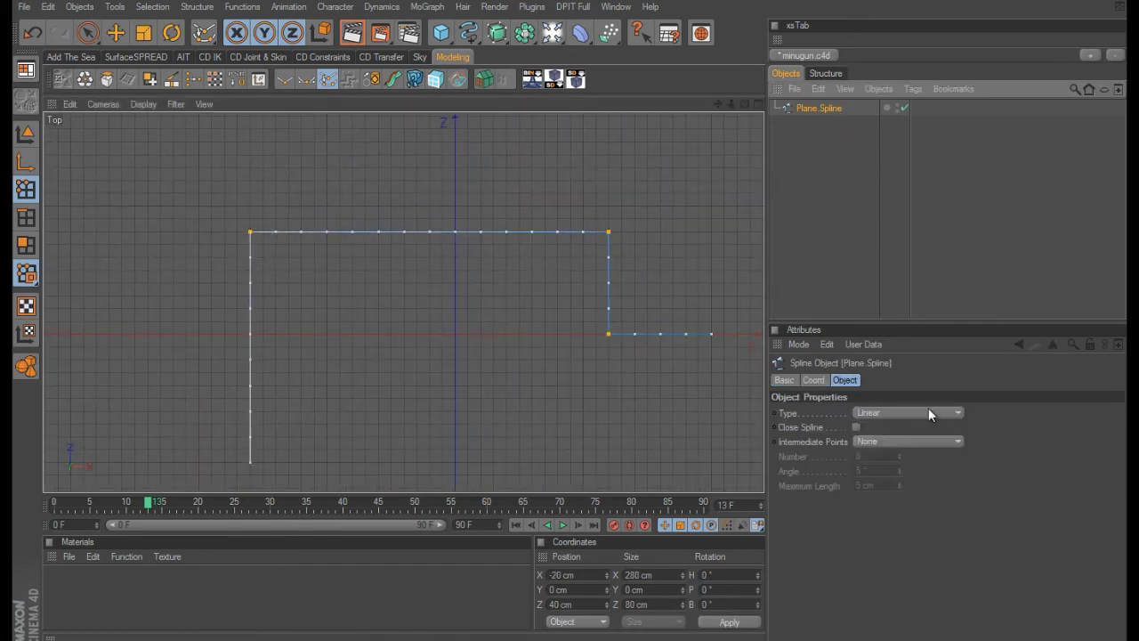
left_click(877, 441)
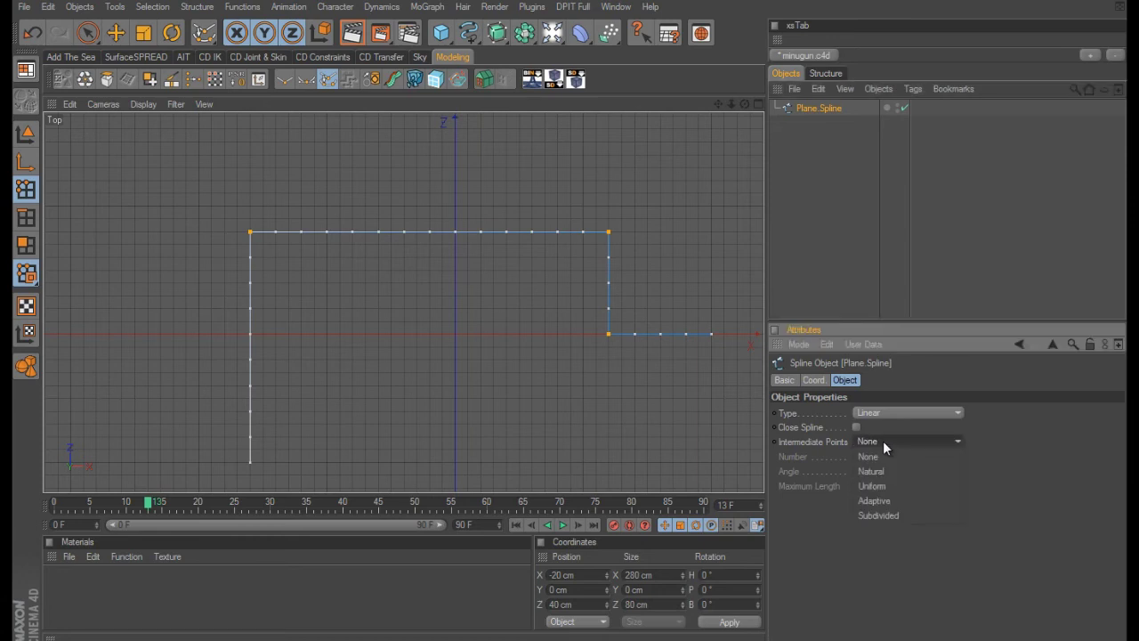
left_click(888, 501)
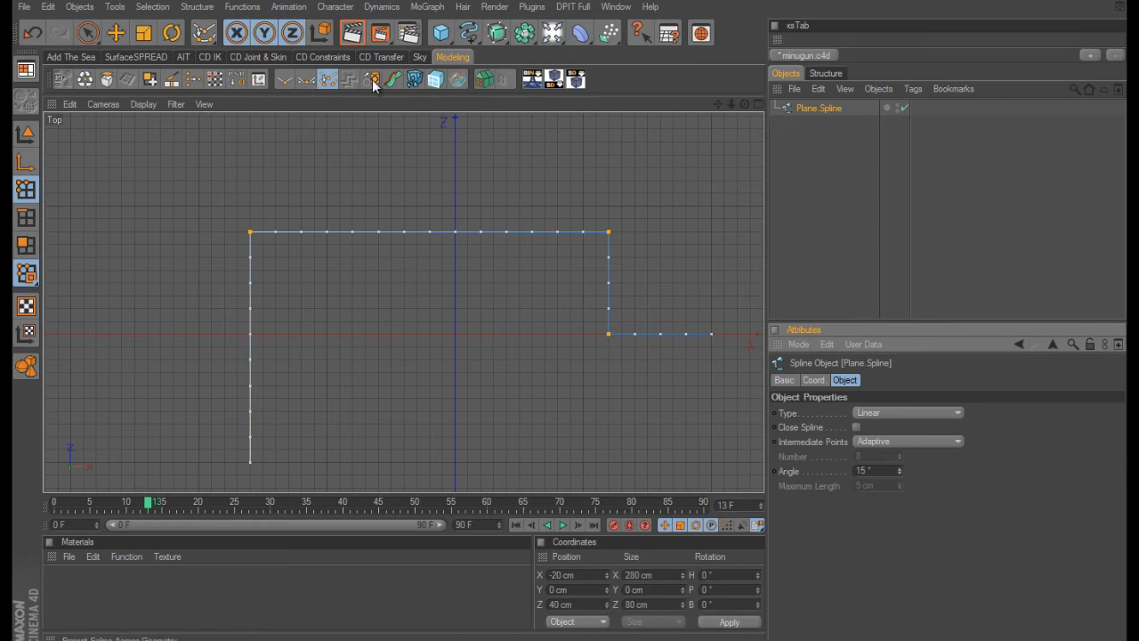
left_click(331, 82)
left_click(818, 472)
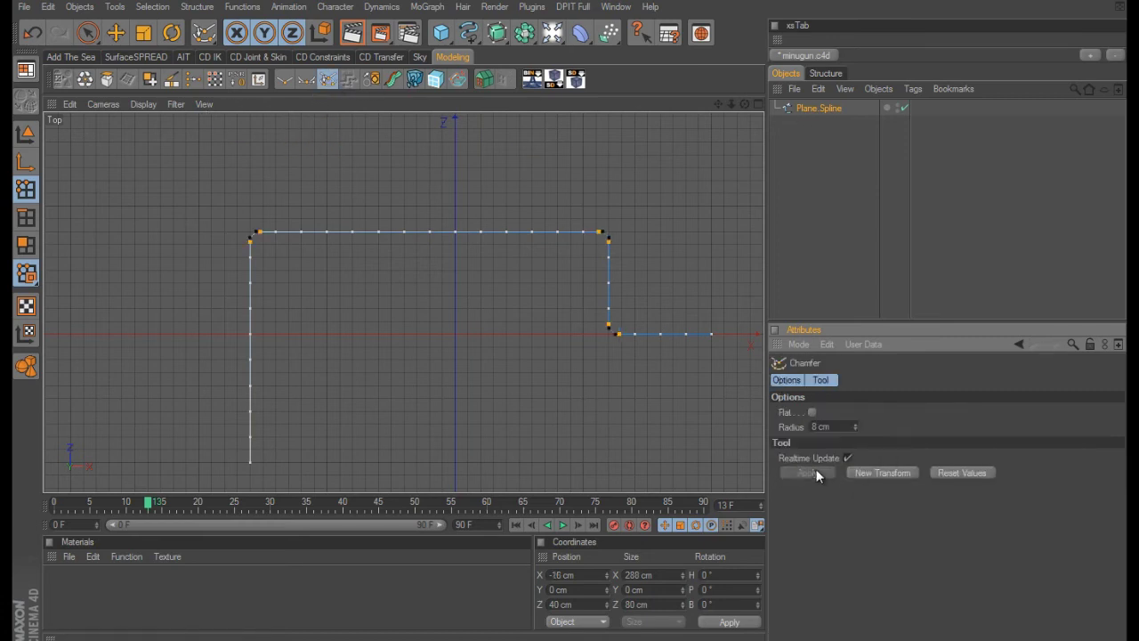
Step: In the enlarged Perspective view, return to object mode and add a Sweep NURBS
middle_click(547, 263)
middle_click(356, 254)
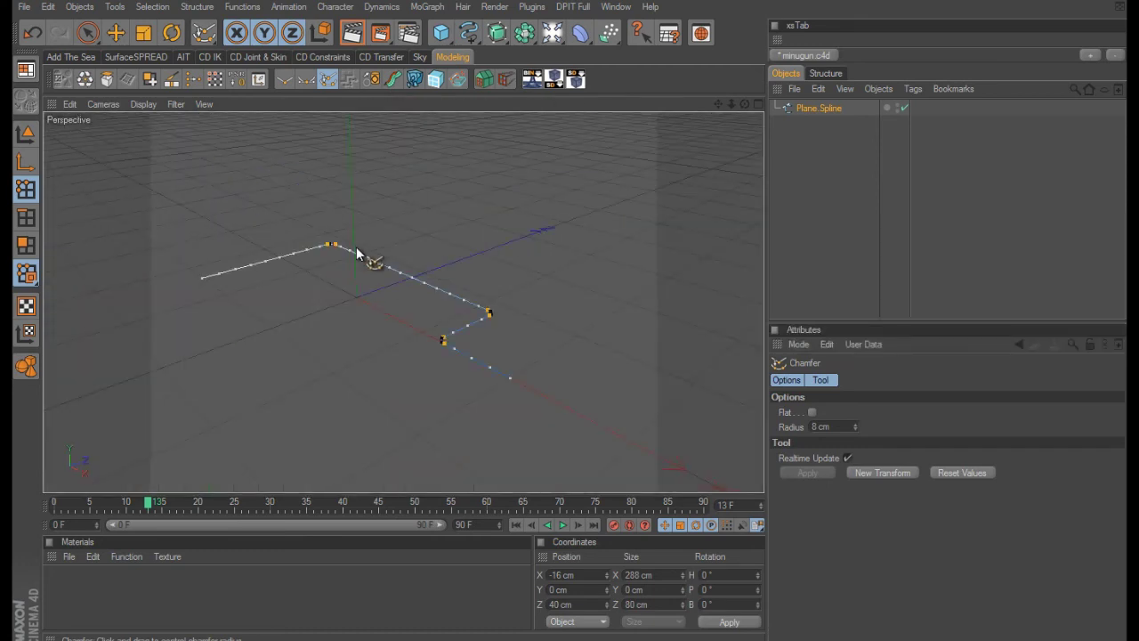
left_click(26, 134)
left_click(118, 35)
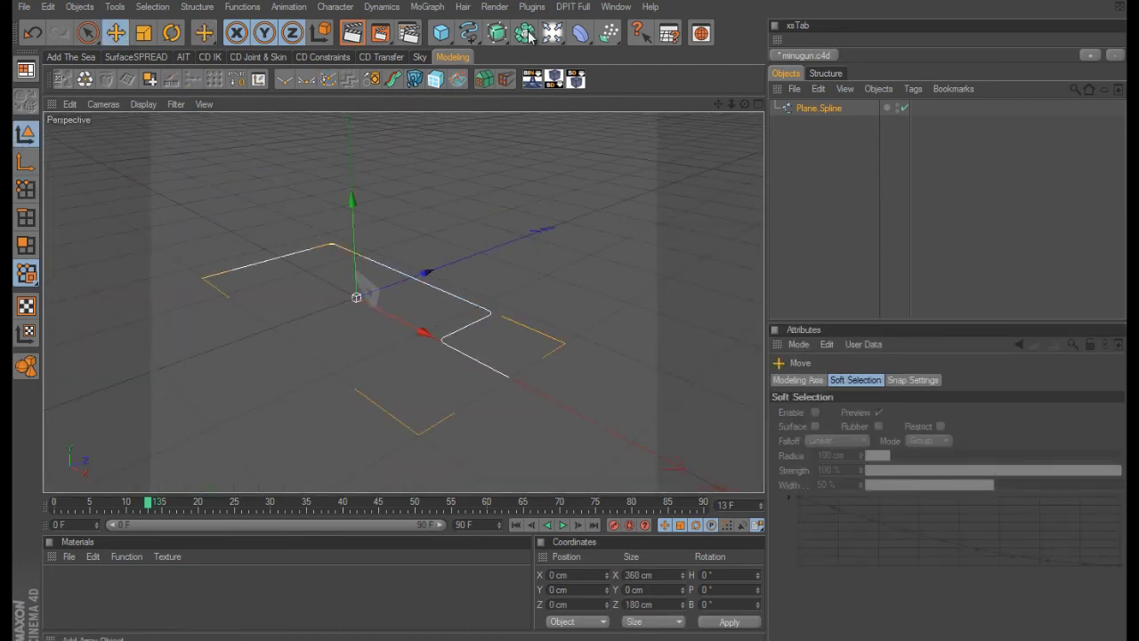
left_click_drag(527, 33, 542, 111)
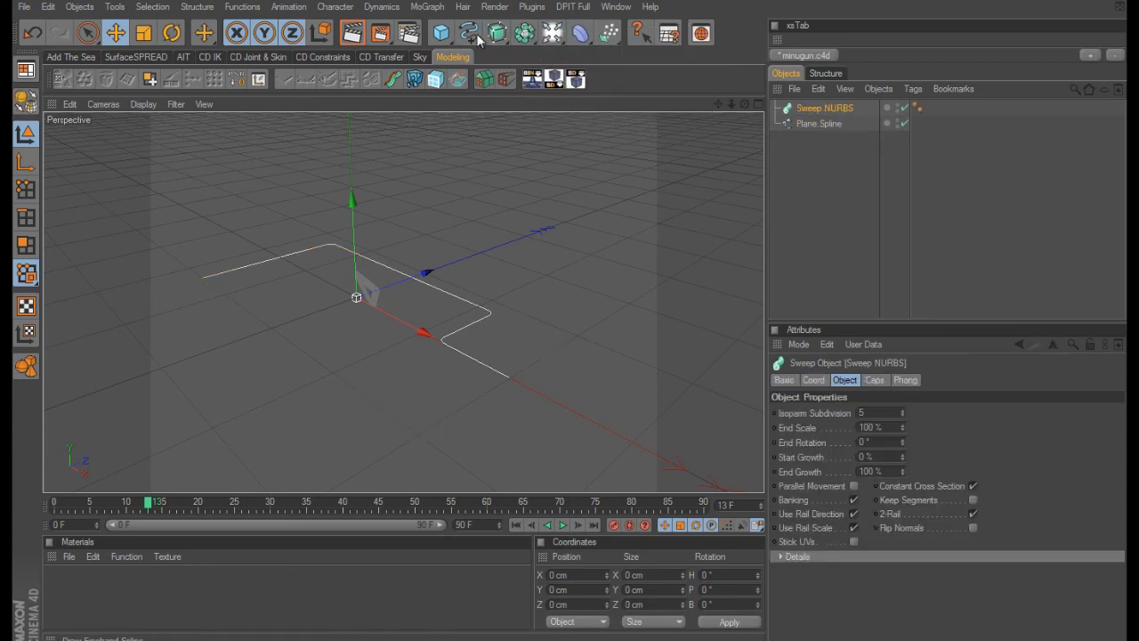
Step: Add a Circle profile with Uniform intermediate points and Number set to 2
left_click_drag(470, 34, 554, 131)
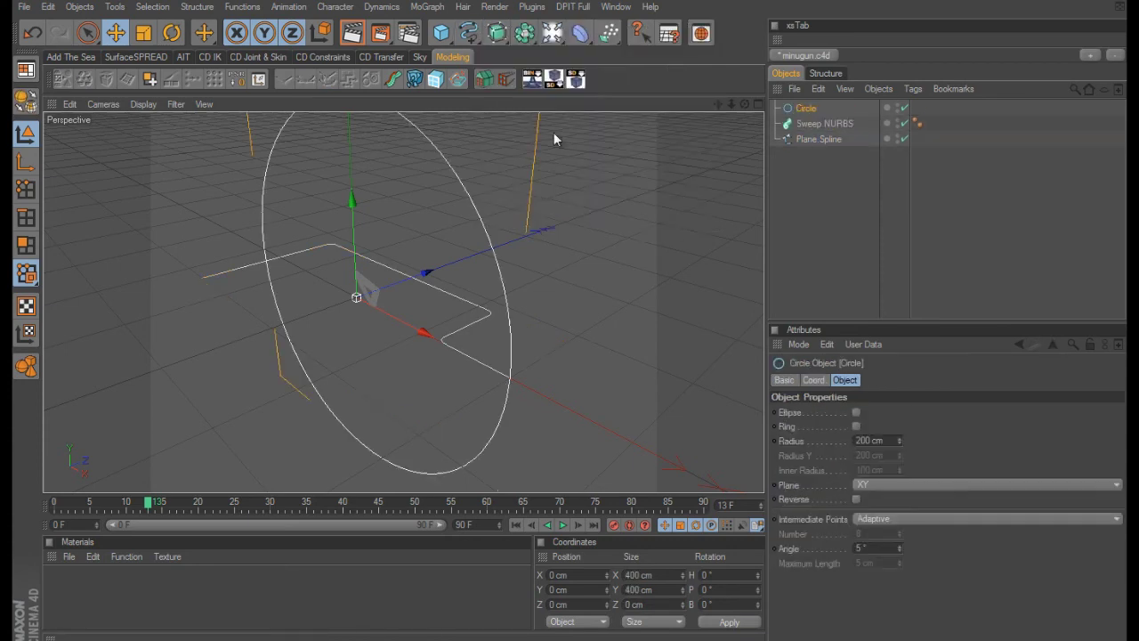
left_click(896, 521)
left_click(897, 563)
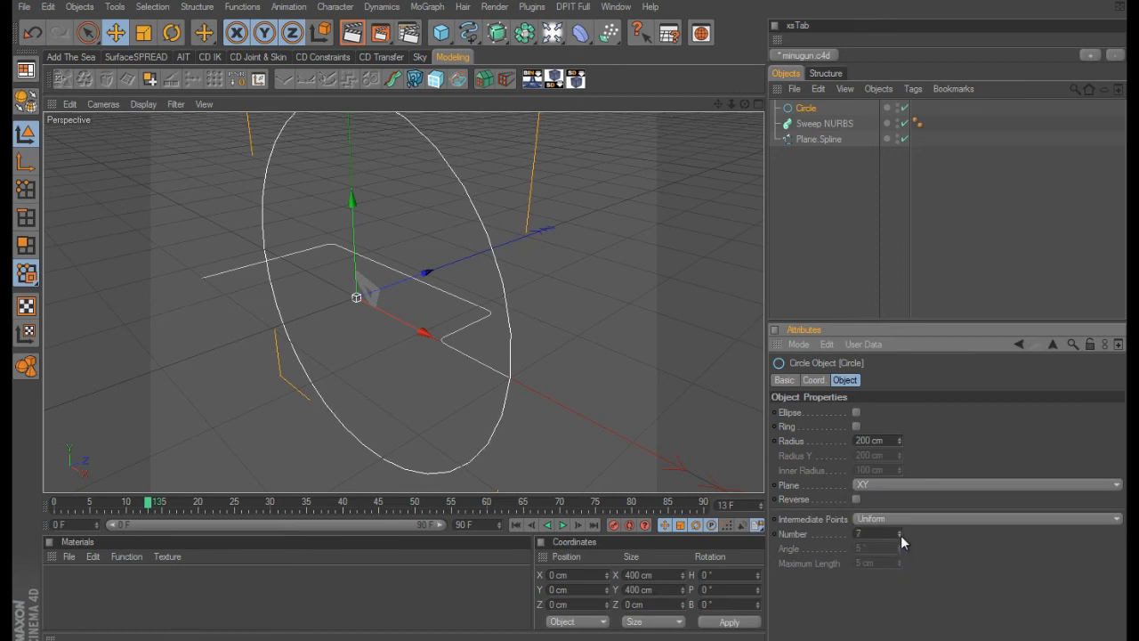
left_click_drag(901, 536, 901, 537)
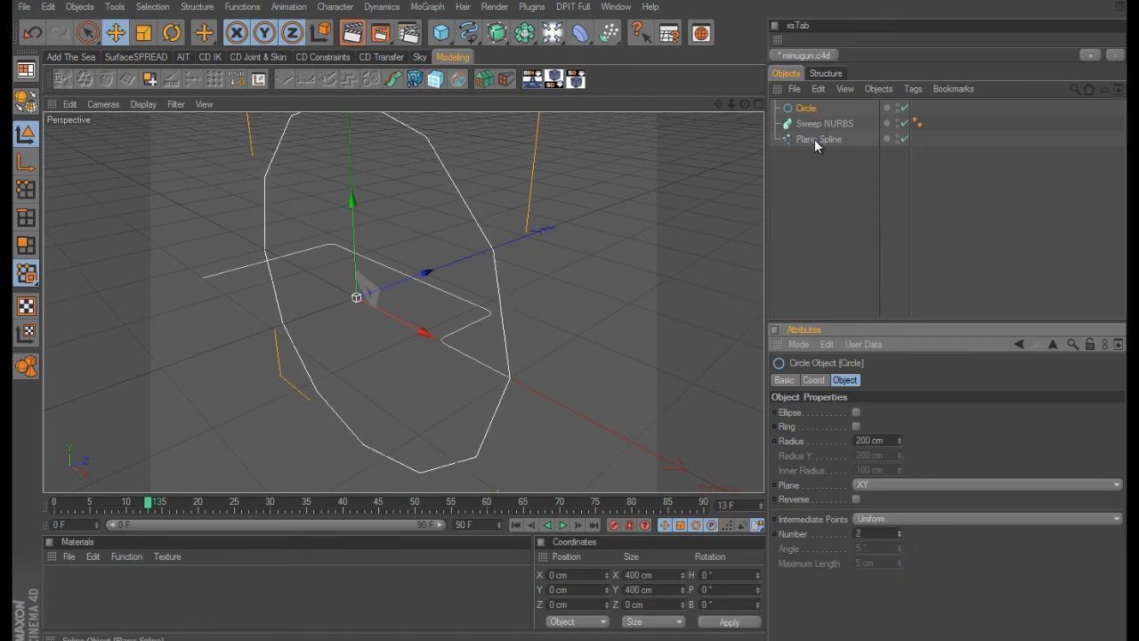
Step: Move Plane Spline under the Sweep NURBS and set the circle radius to 9 cm
left_click_drag(815, 139, 812, 125)
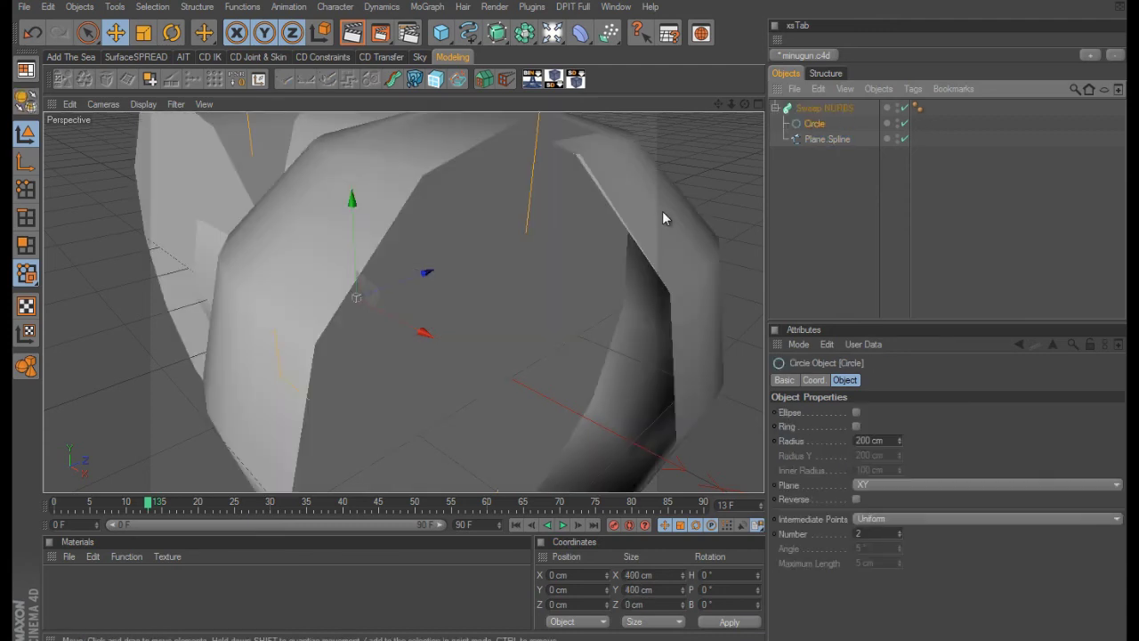
scroll(658, 214, "down", 5)
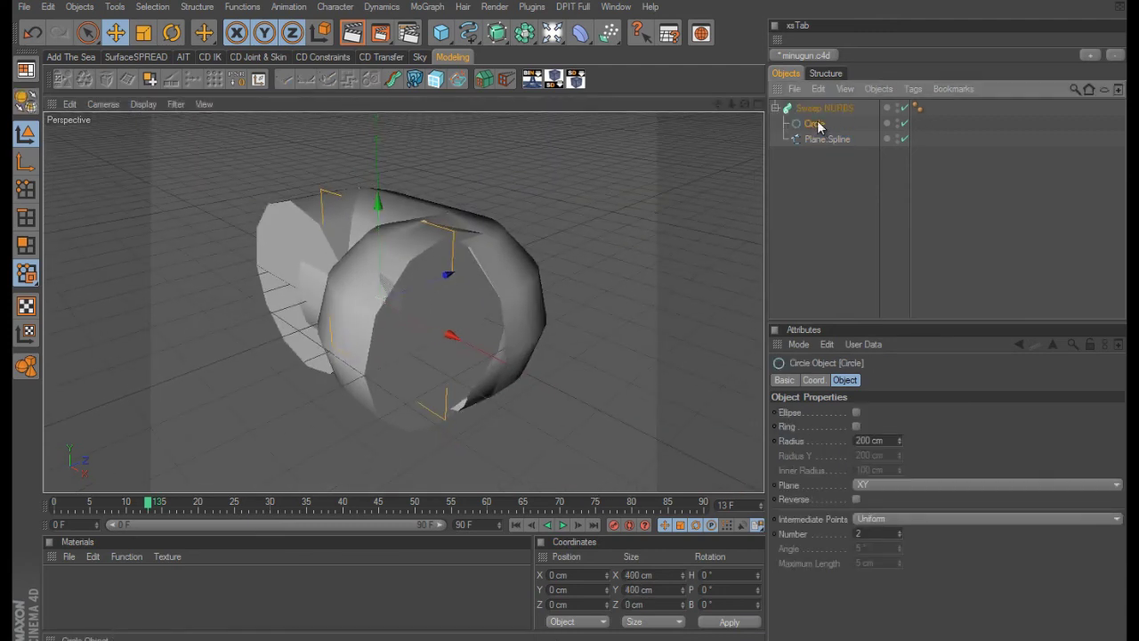
left_click_drag(899, 441, 900, 443)
left_click(923, 246)
scroll(571, 315, "up", 8)
left_click_drag(605, 312, 536, 270, "alt")
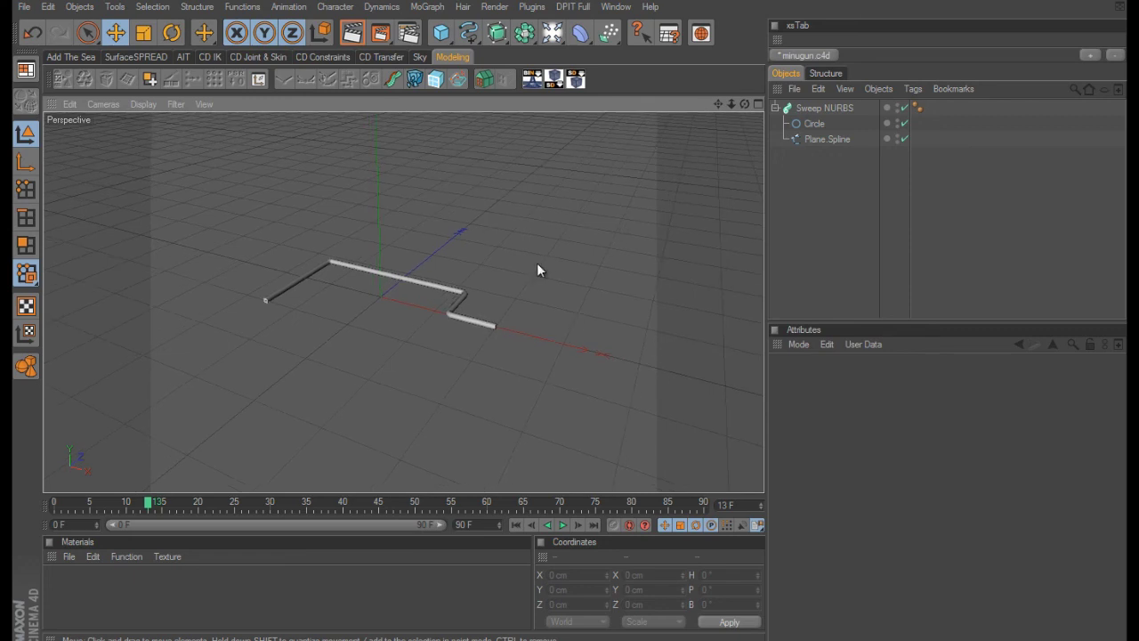